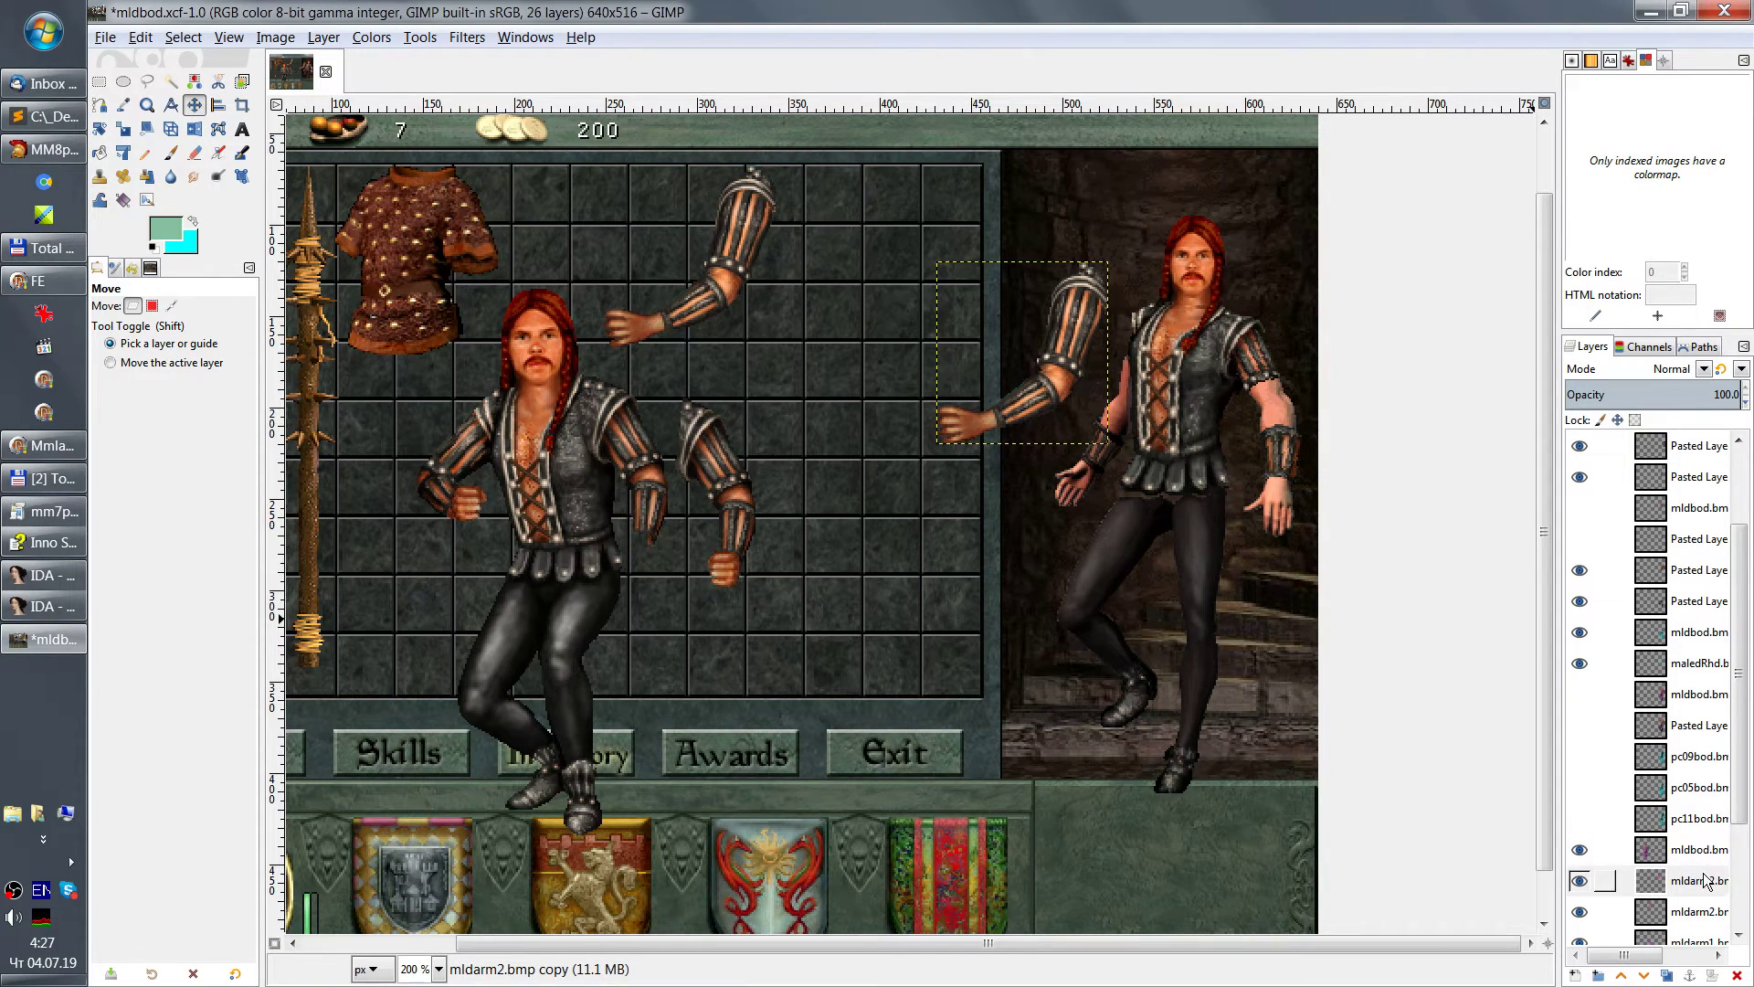
# Step: Reorder the mldarm2.bmp copy layer to just below Pasted Layer #7 and move the arm closer to the standing figure's shoulder
pyautogui.moveTo(1705, 880); pyautogui.dragTo(1678, 479)
pyautogui.click(1679, 470)
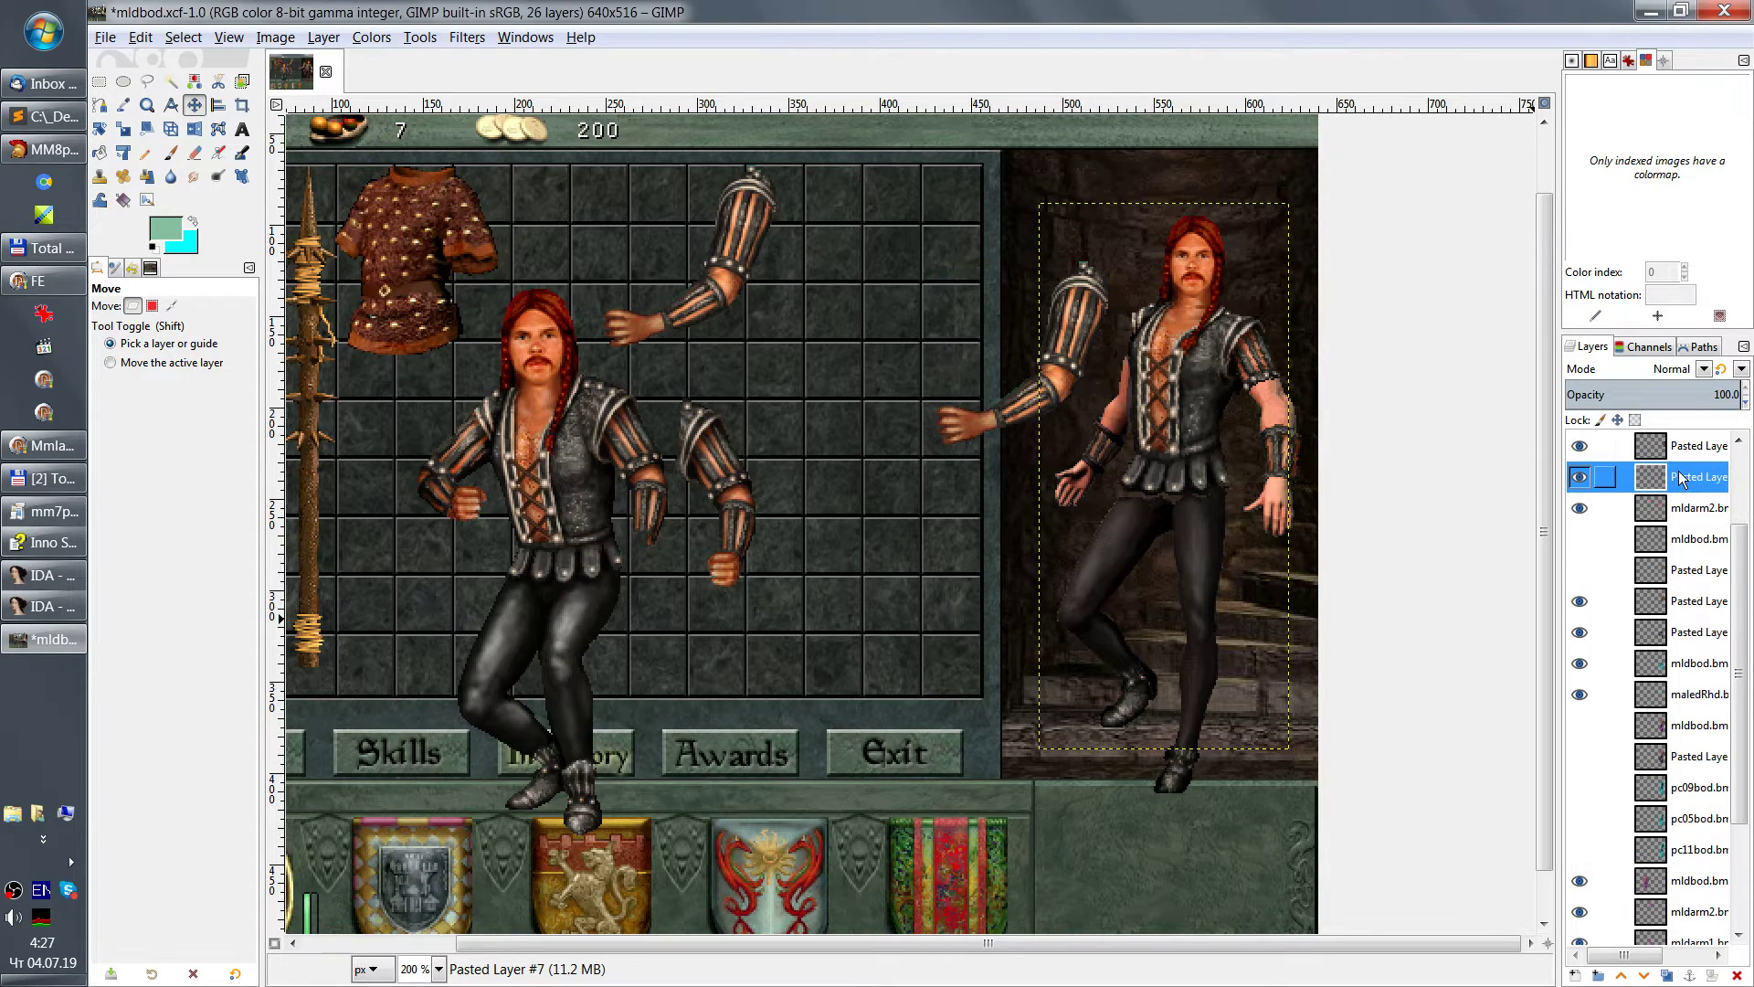
pyautogui.click(1155, 385)
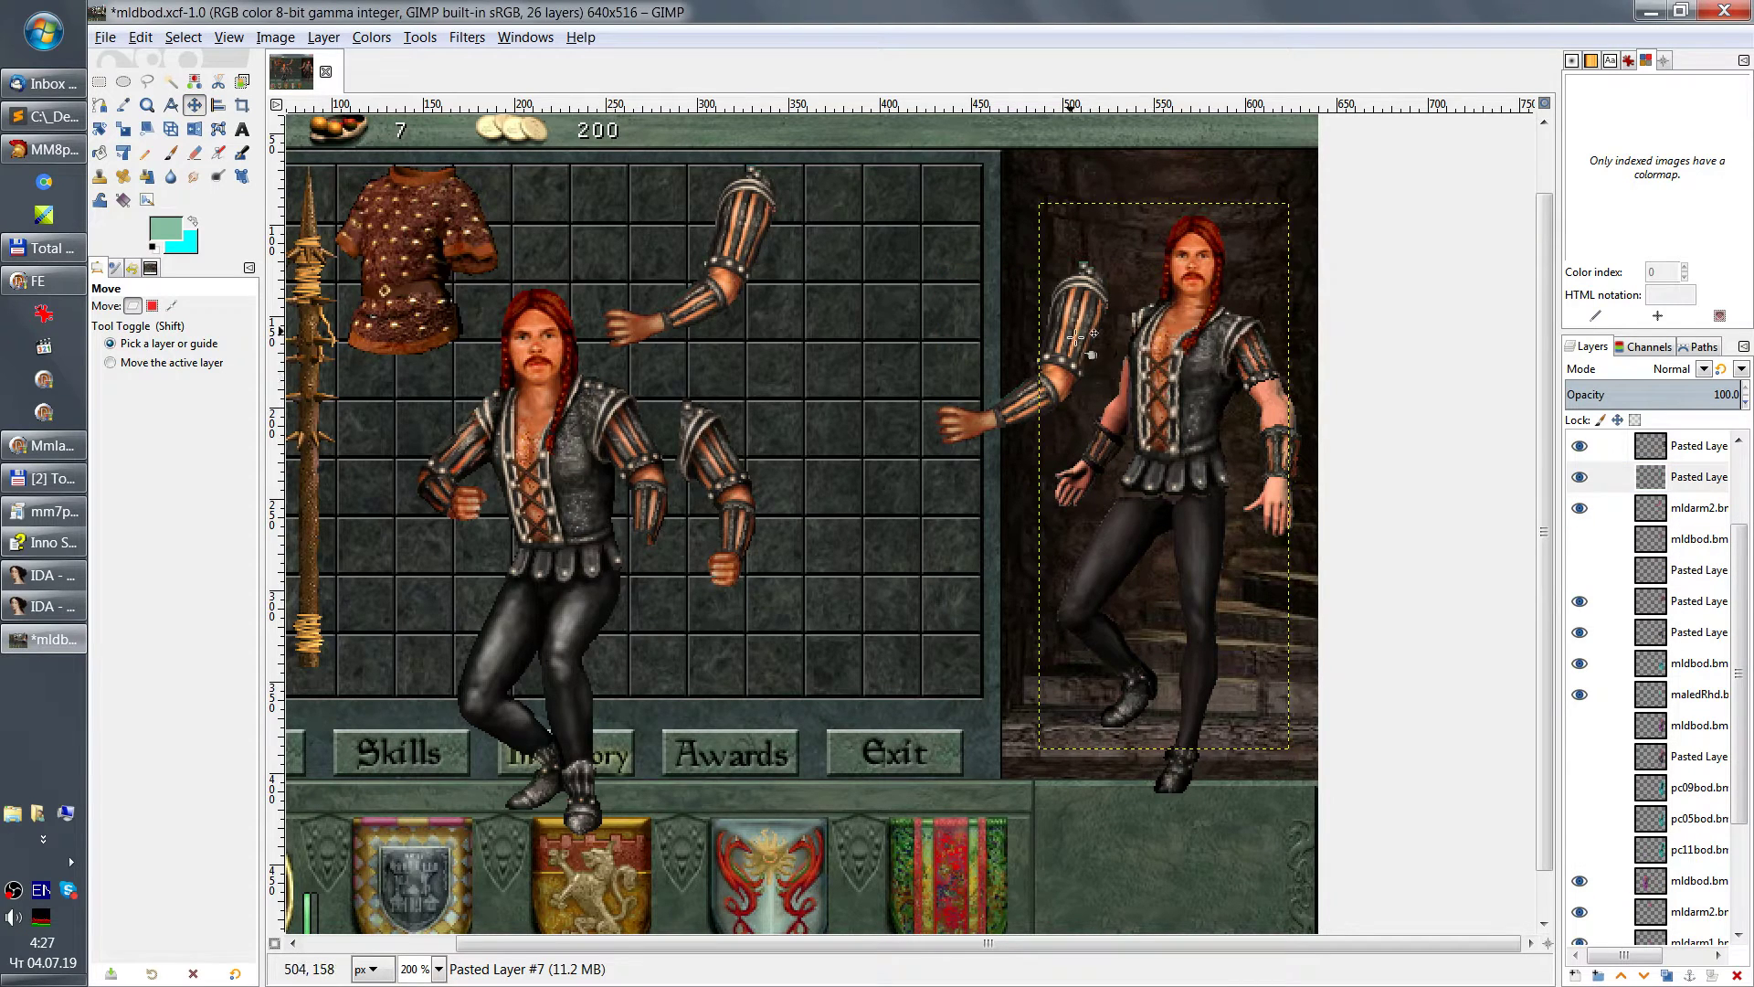
pyautogui.moveTo(1067, 340); pyautogui.dragTo(1075, 396)
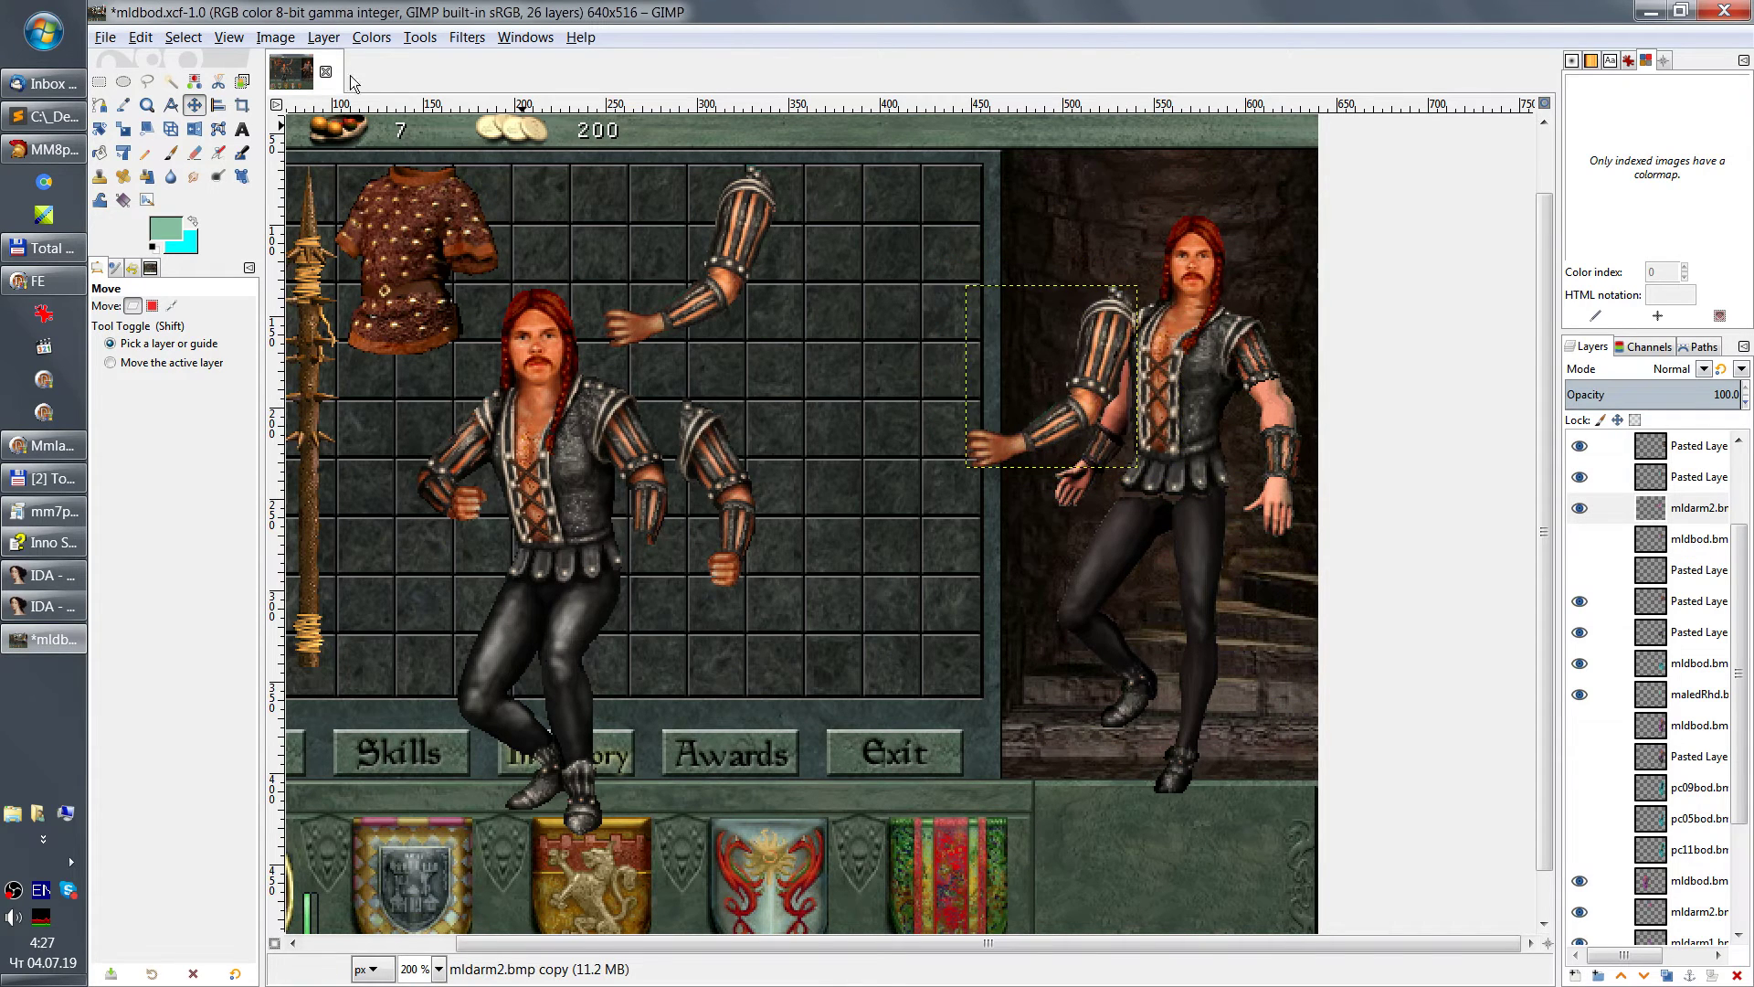
# Step: Flip the copied arm layer horizontally and reposition it beside the standing figure's shoulder with its hand at the waist
pyautogui.click(327, 38)
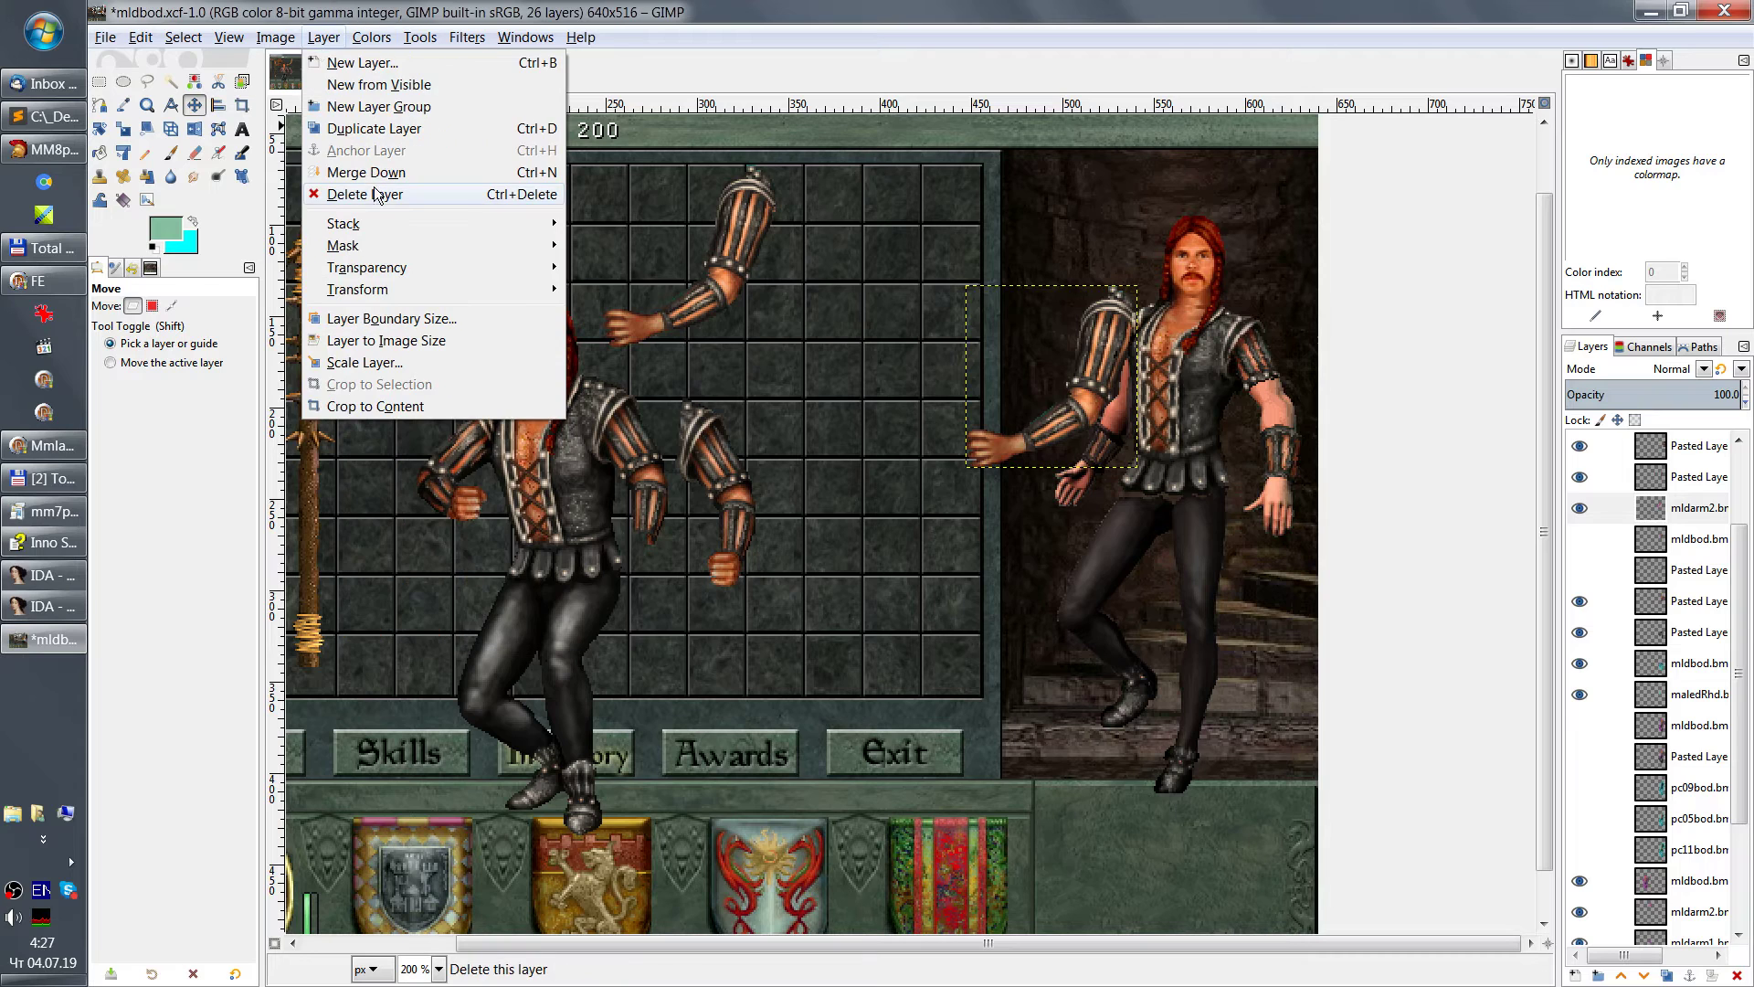
pyautogui.moveTo(448, 289)
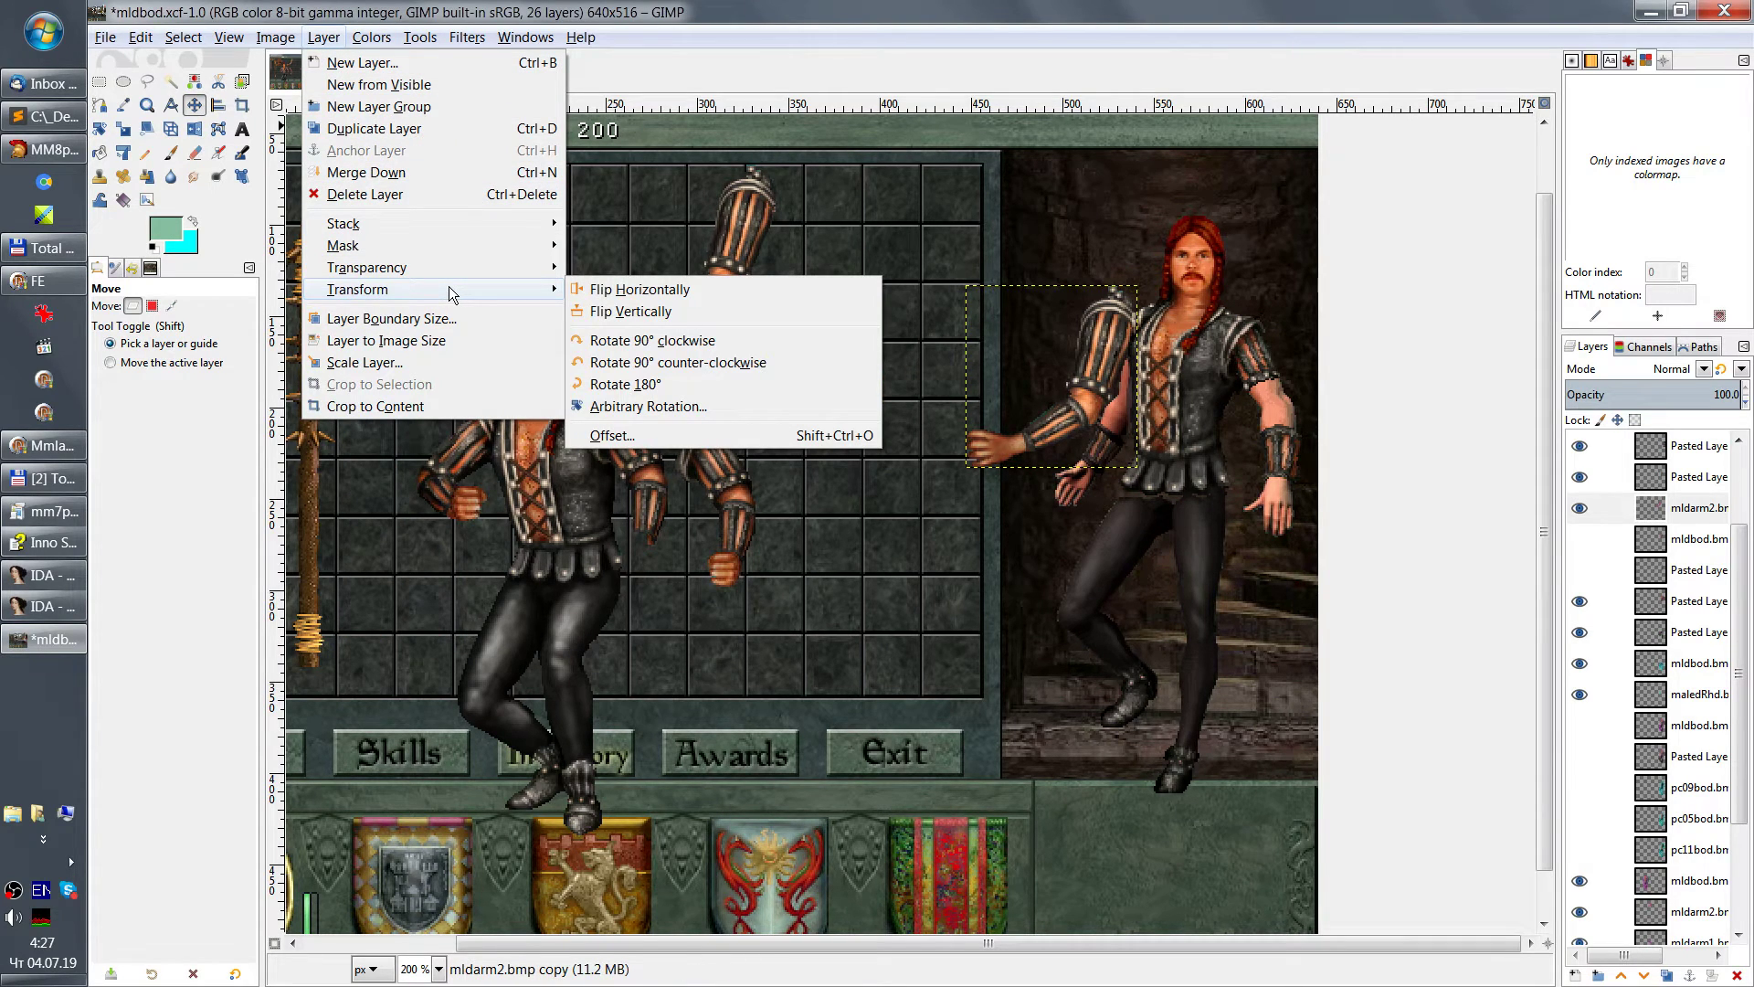
pyautogui.click(709, 291)
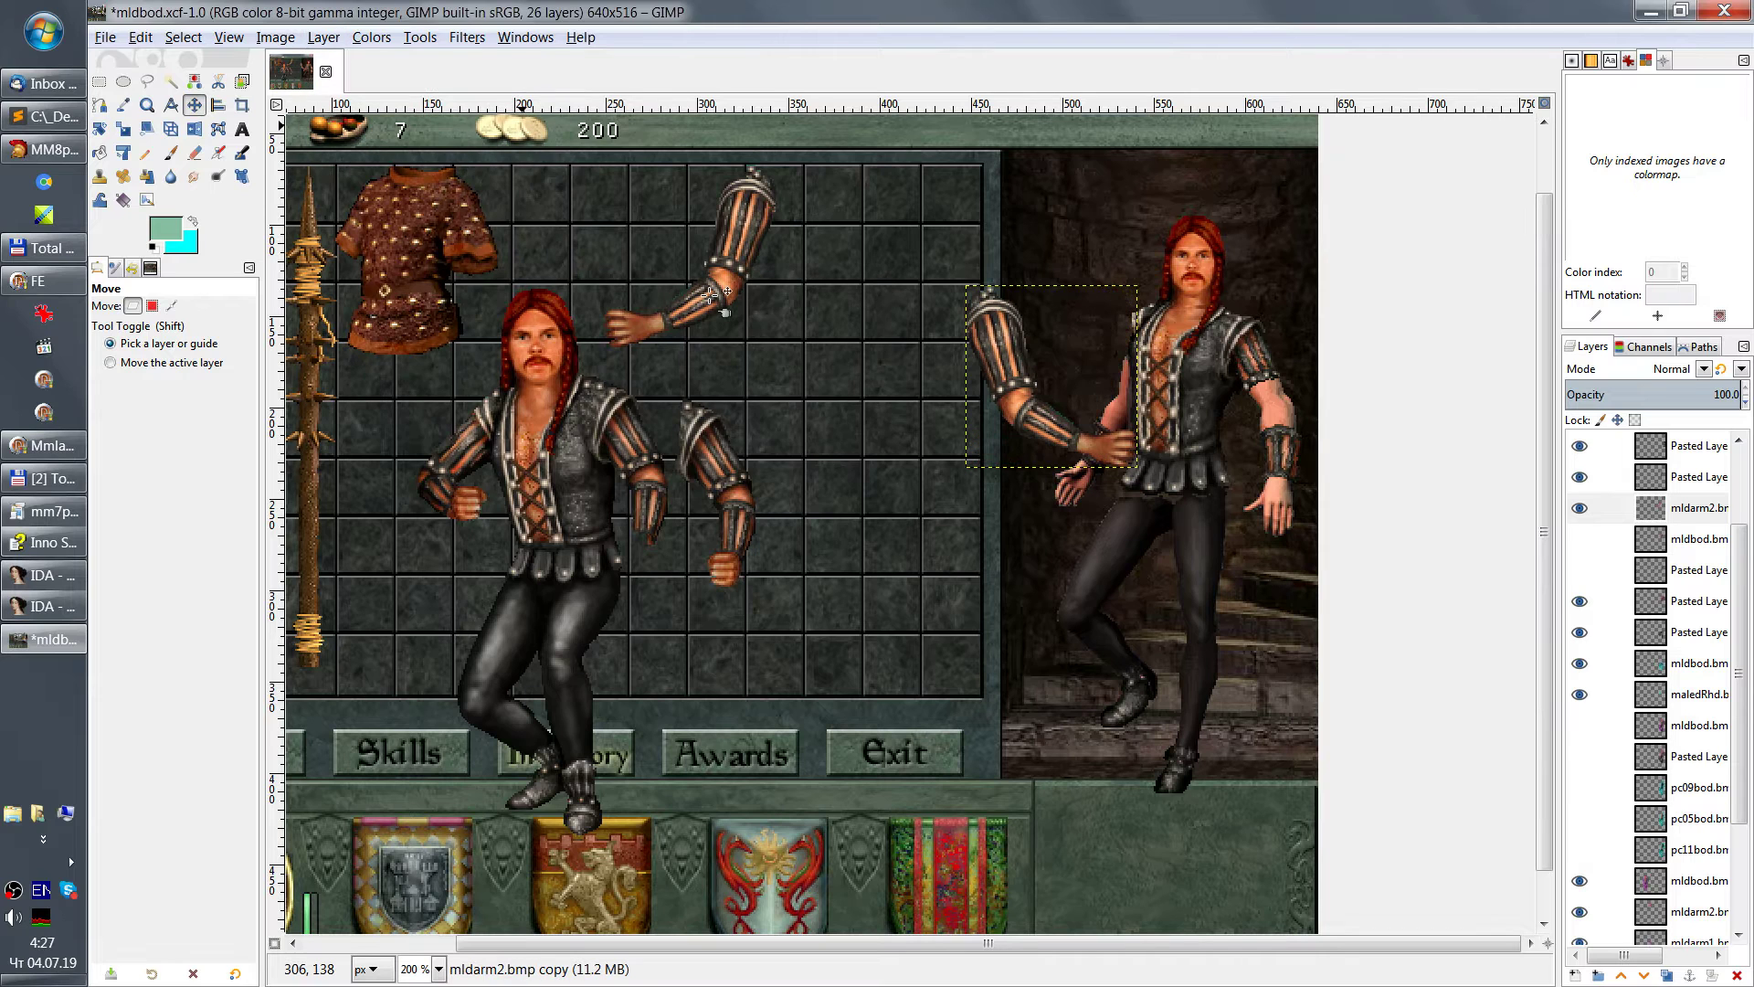
pyautogui.moveTo(1026, 400); pyautogui.dragTo(1078, 414)
# Step: Expand the mldarm2.bmp copy layer to the image size
pyautogui.rightClick(1686, 517)
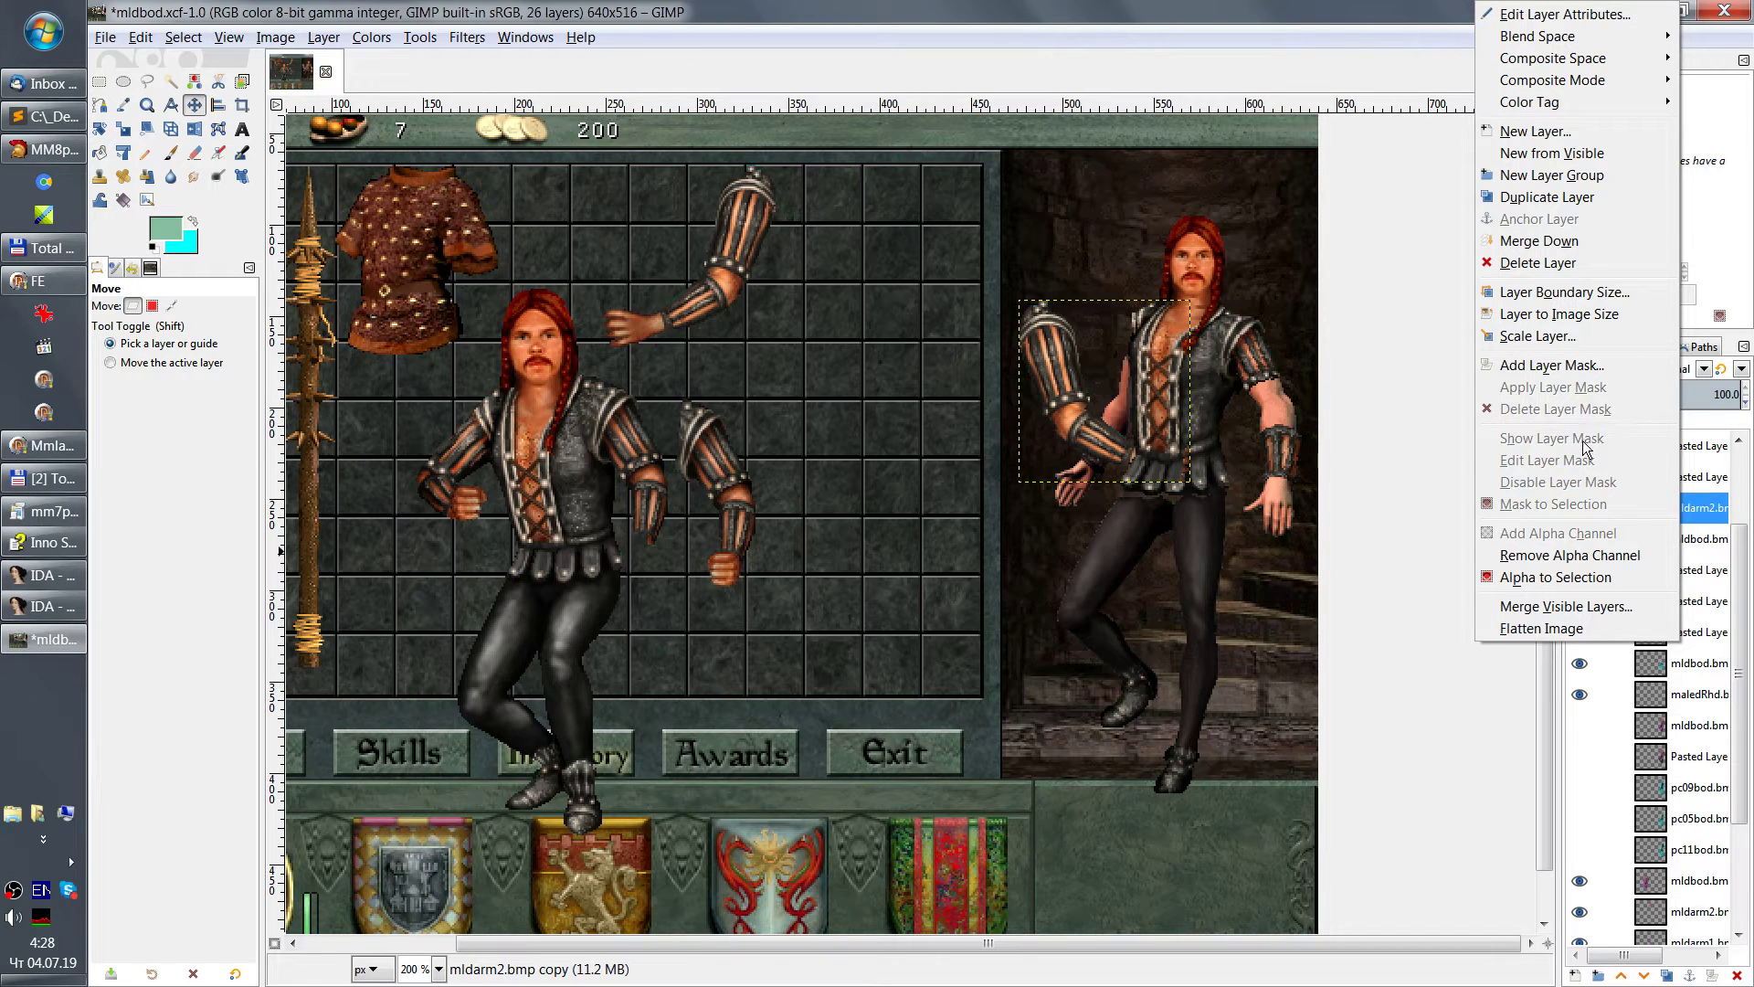
pyautogui.click(1632, 315)
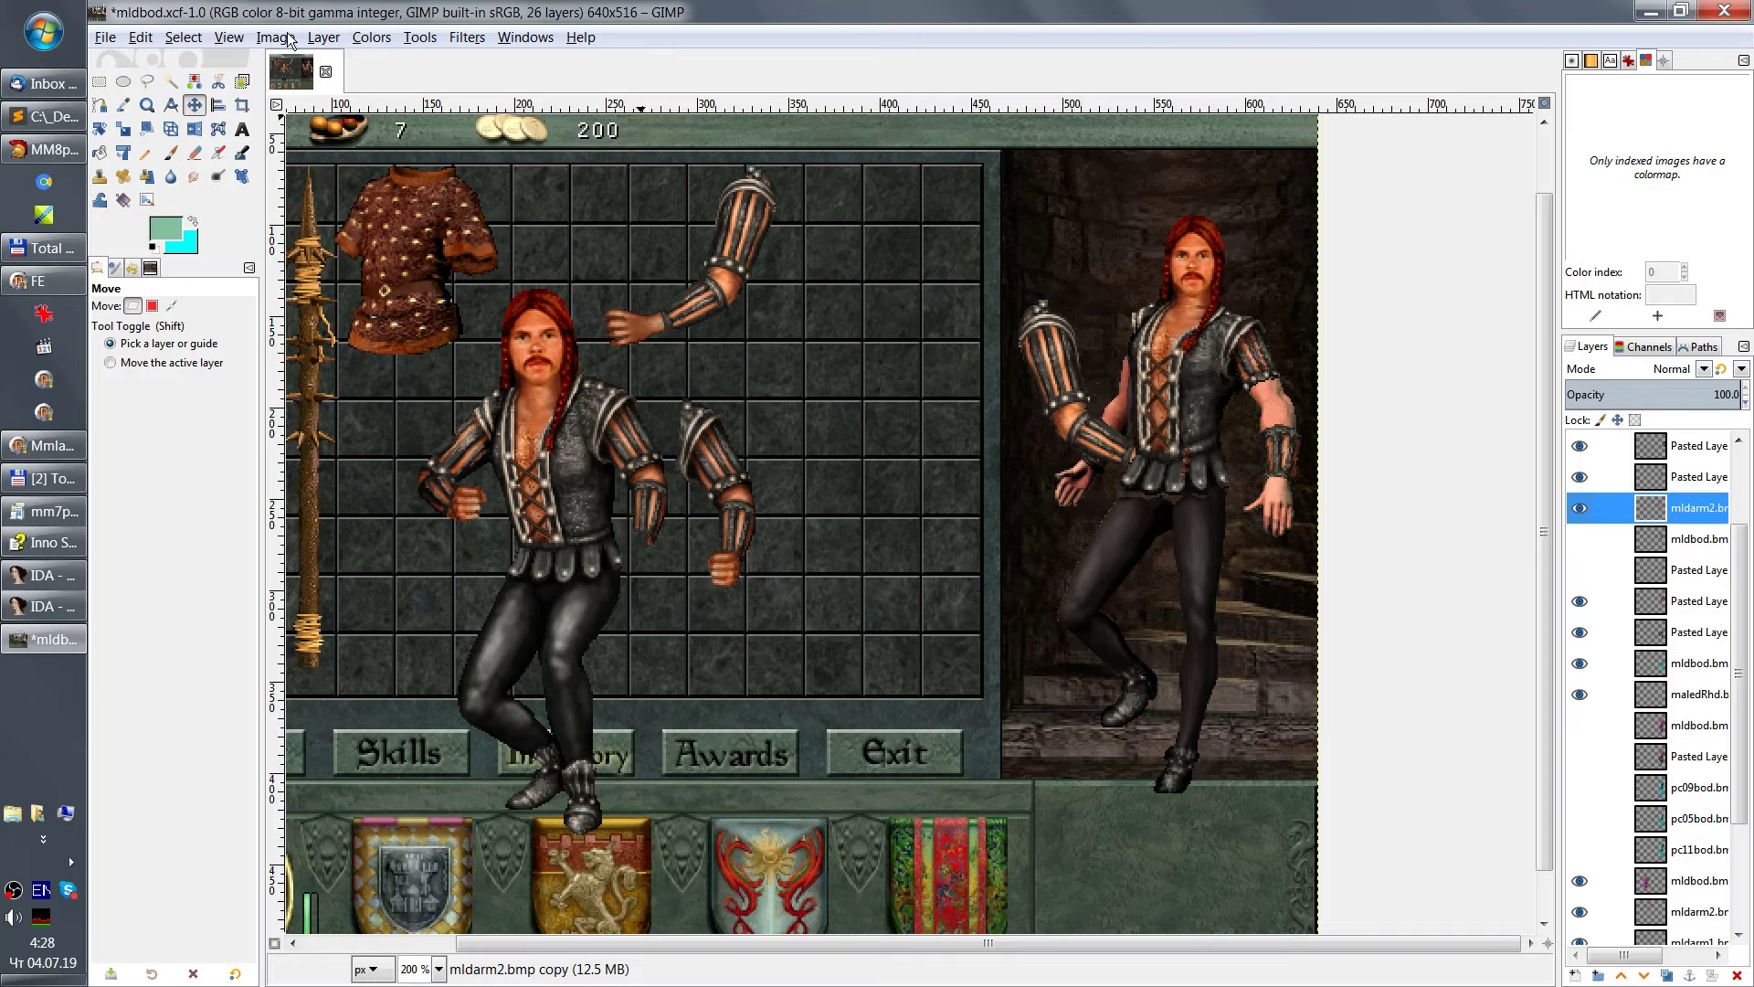
# Step: Look through the keyboard shortcuts assigned to the layer actions, down to the layer visibility toggle
pyautogui.click(140, 38)
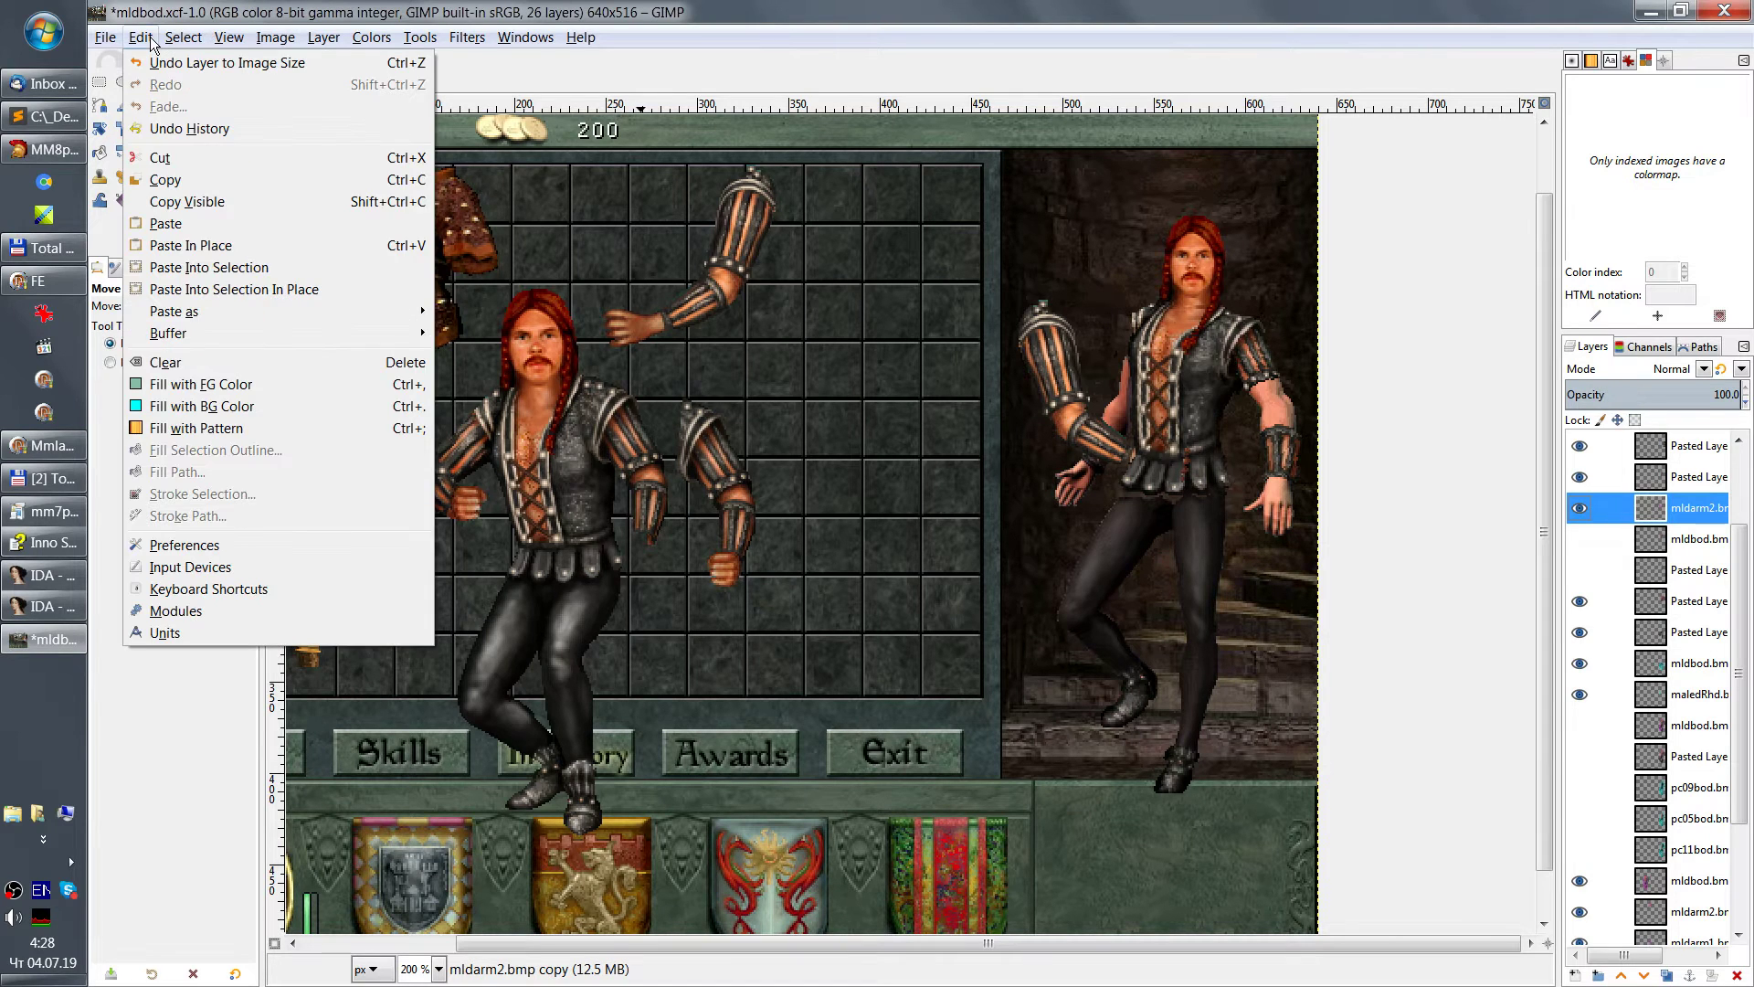
pyautogui.click(288, 594)
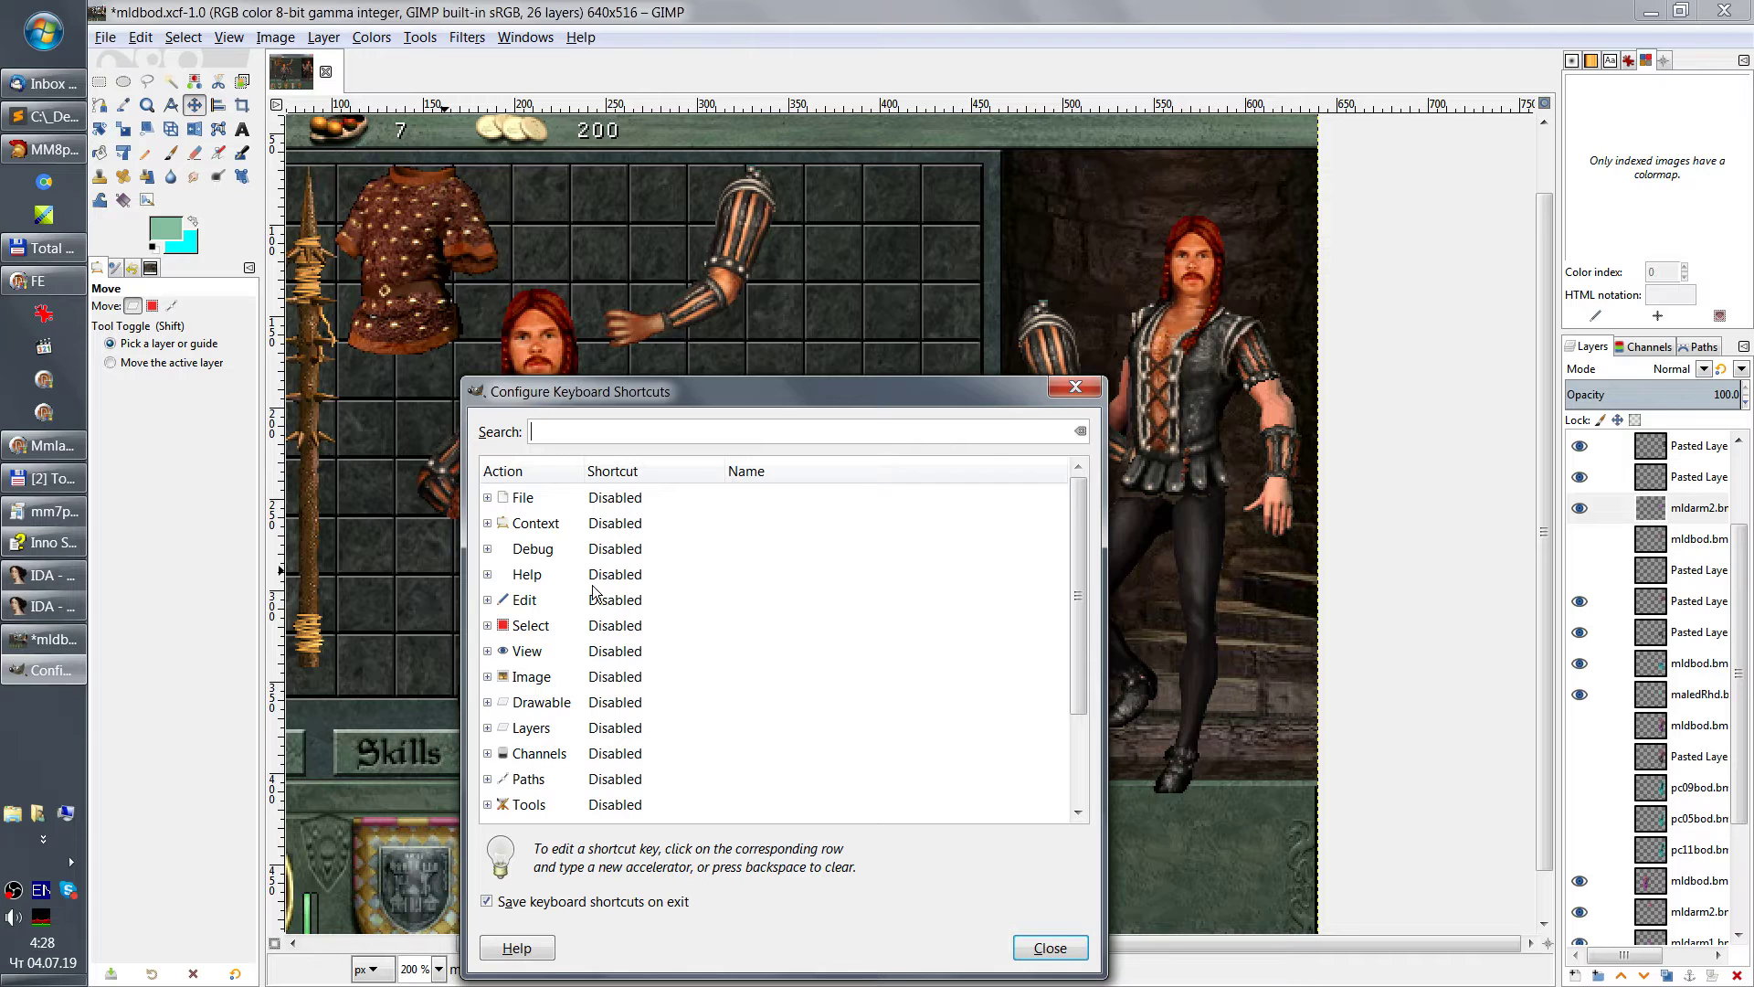
pyautogui.click(487, 728)
pyautogui.scroll(-10, 666, 720)
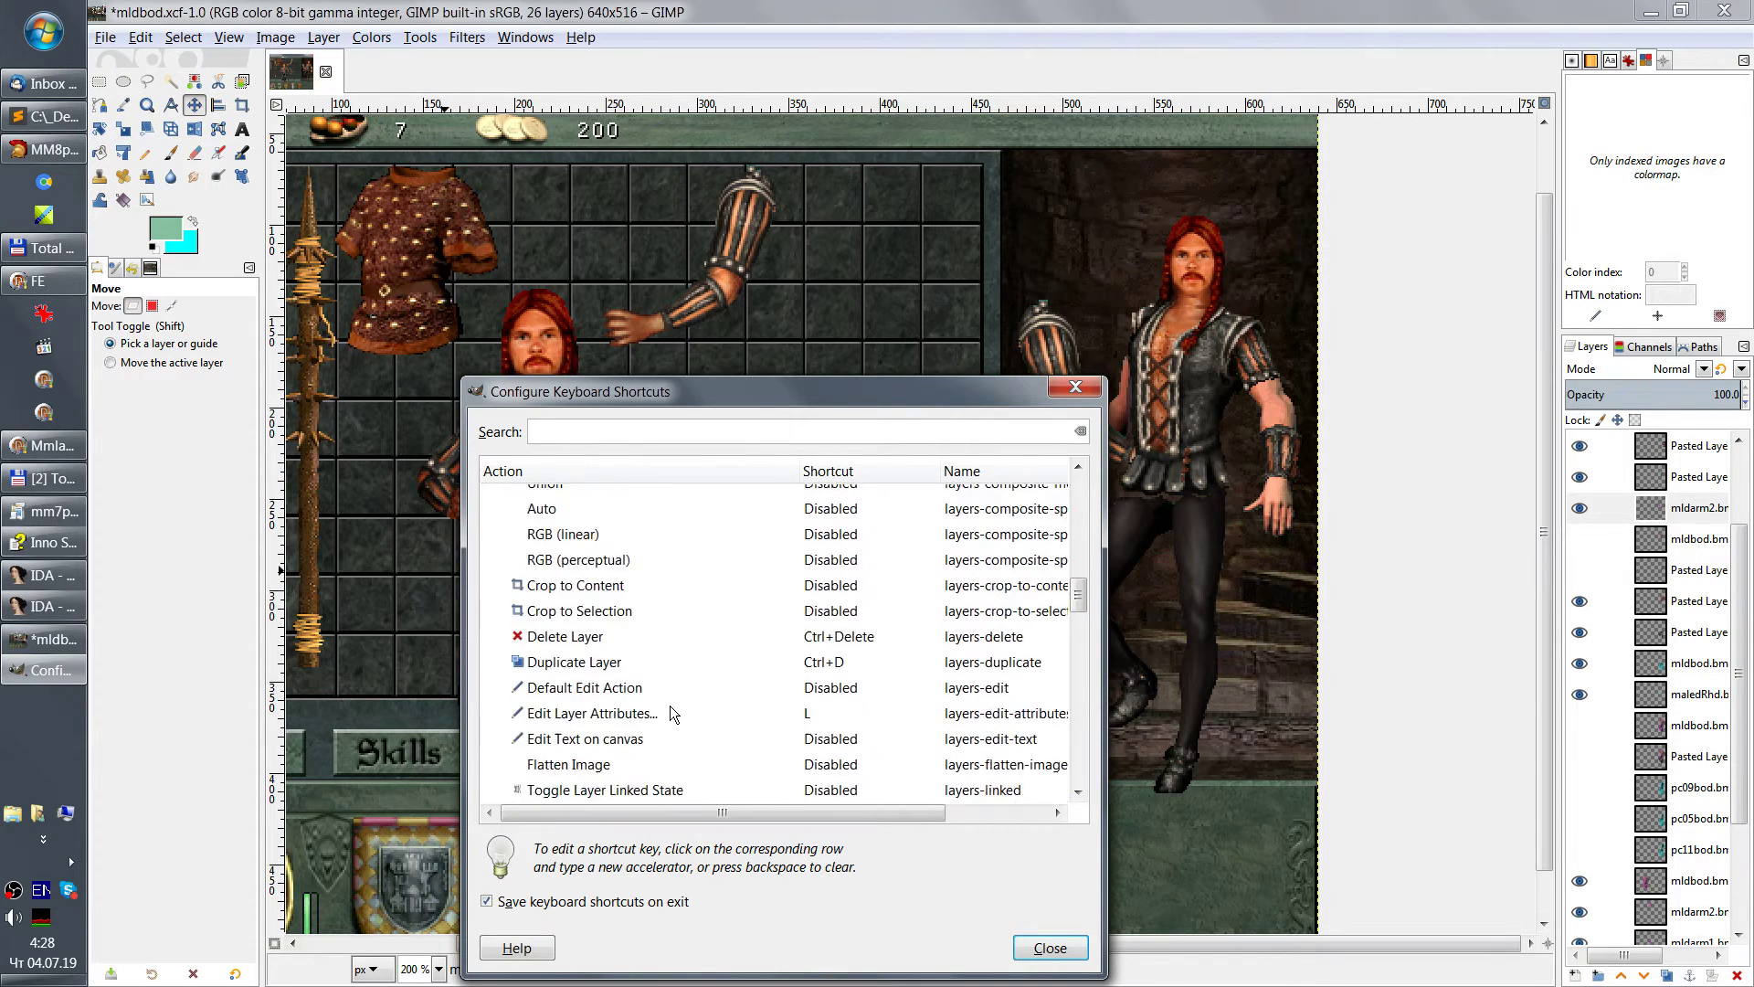
pyautogui.scroll(-15, 671, 706)
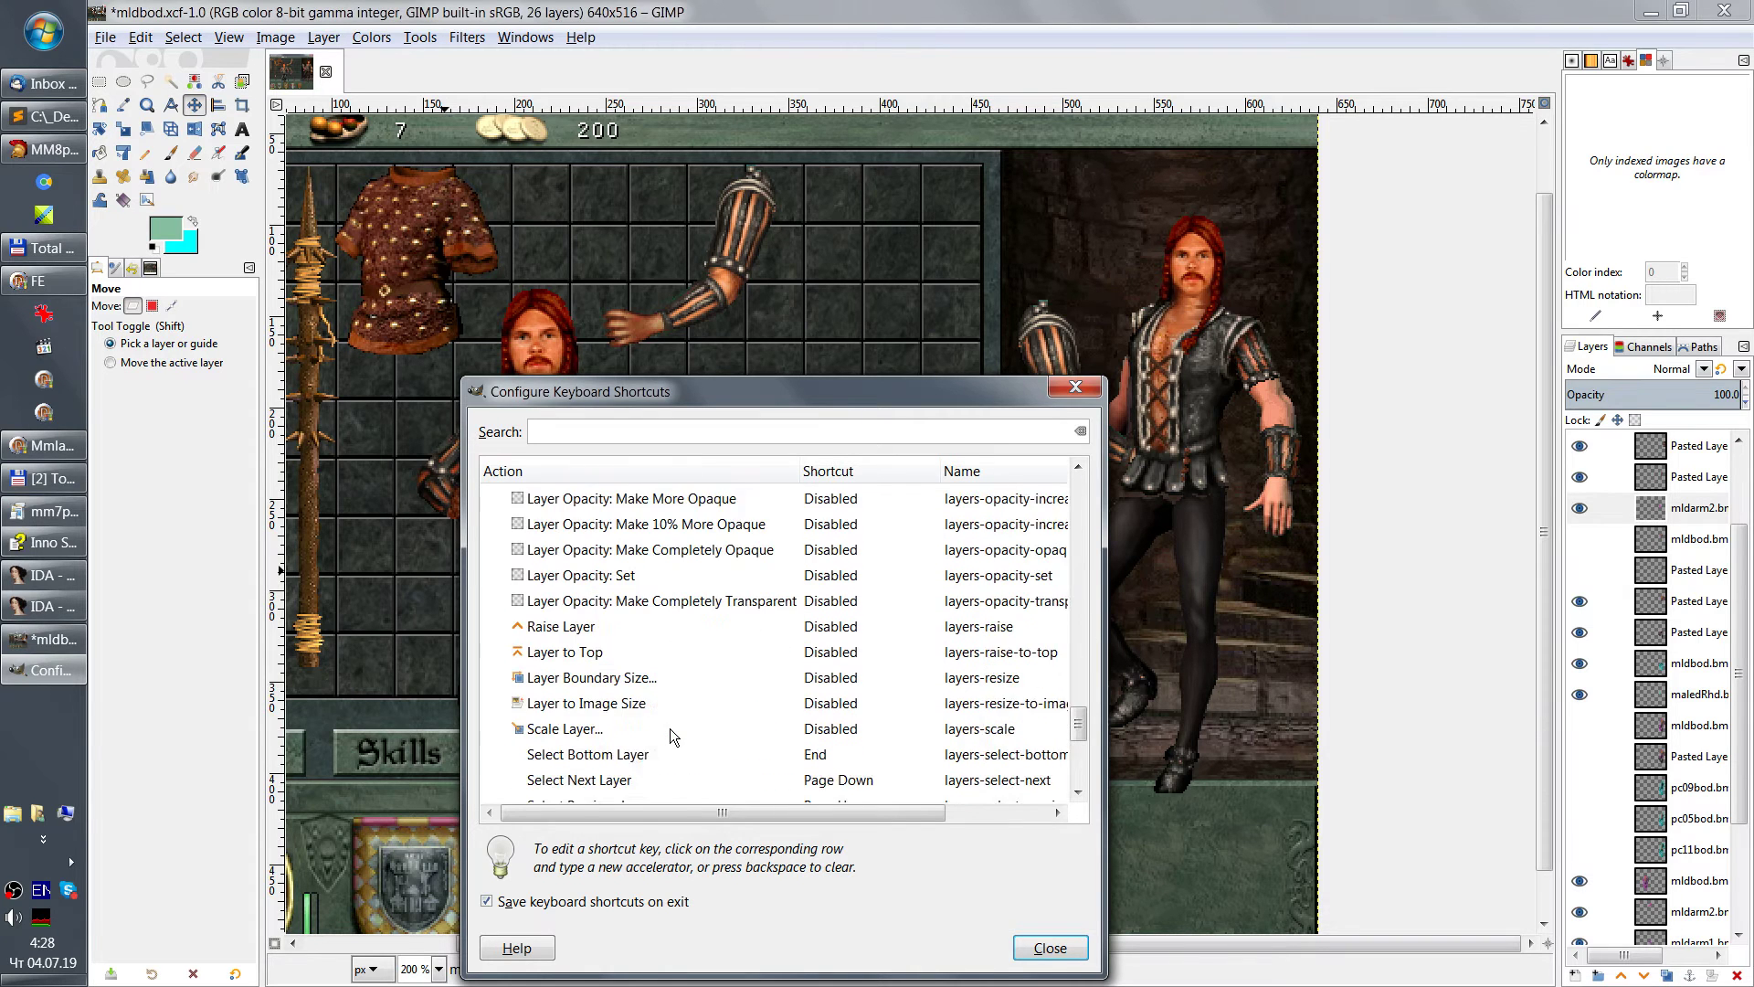
pyautogui.scroll(-4, 670, 728)
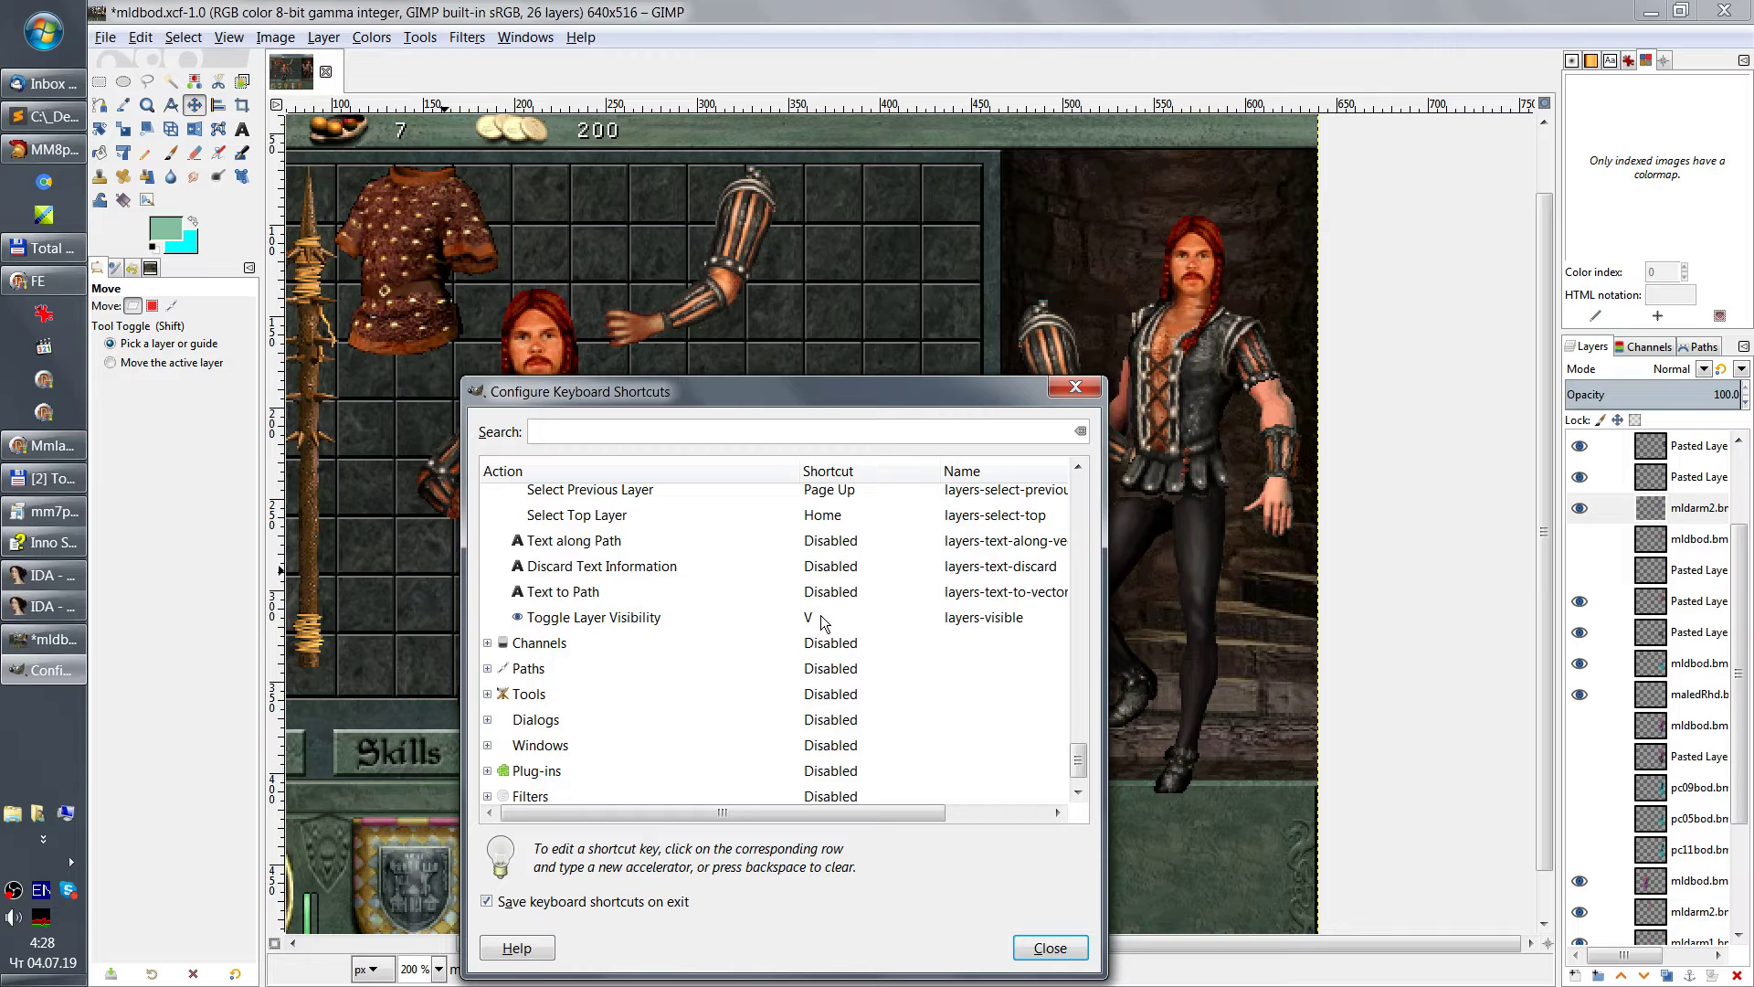
pyautogui.click(1050, 947)
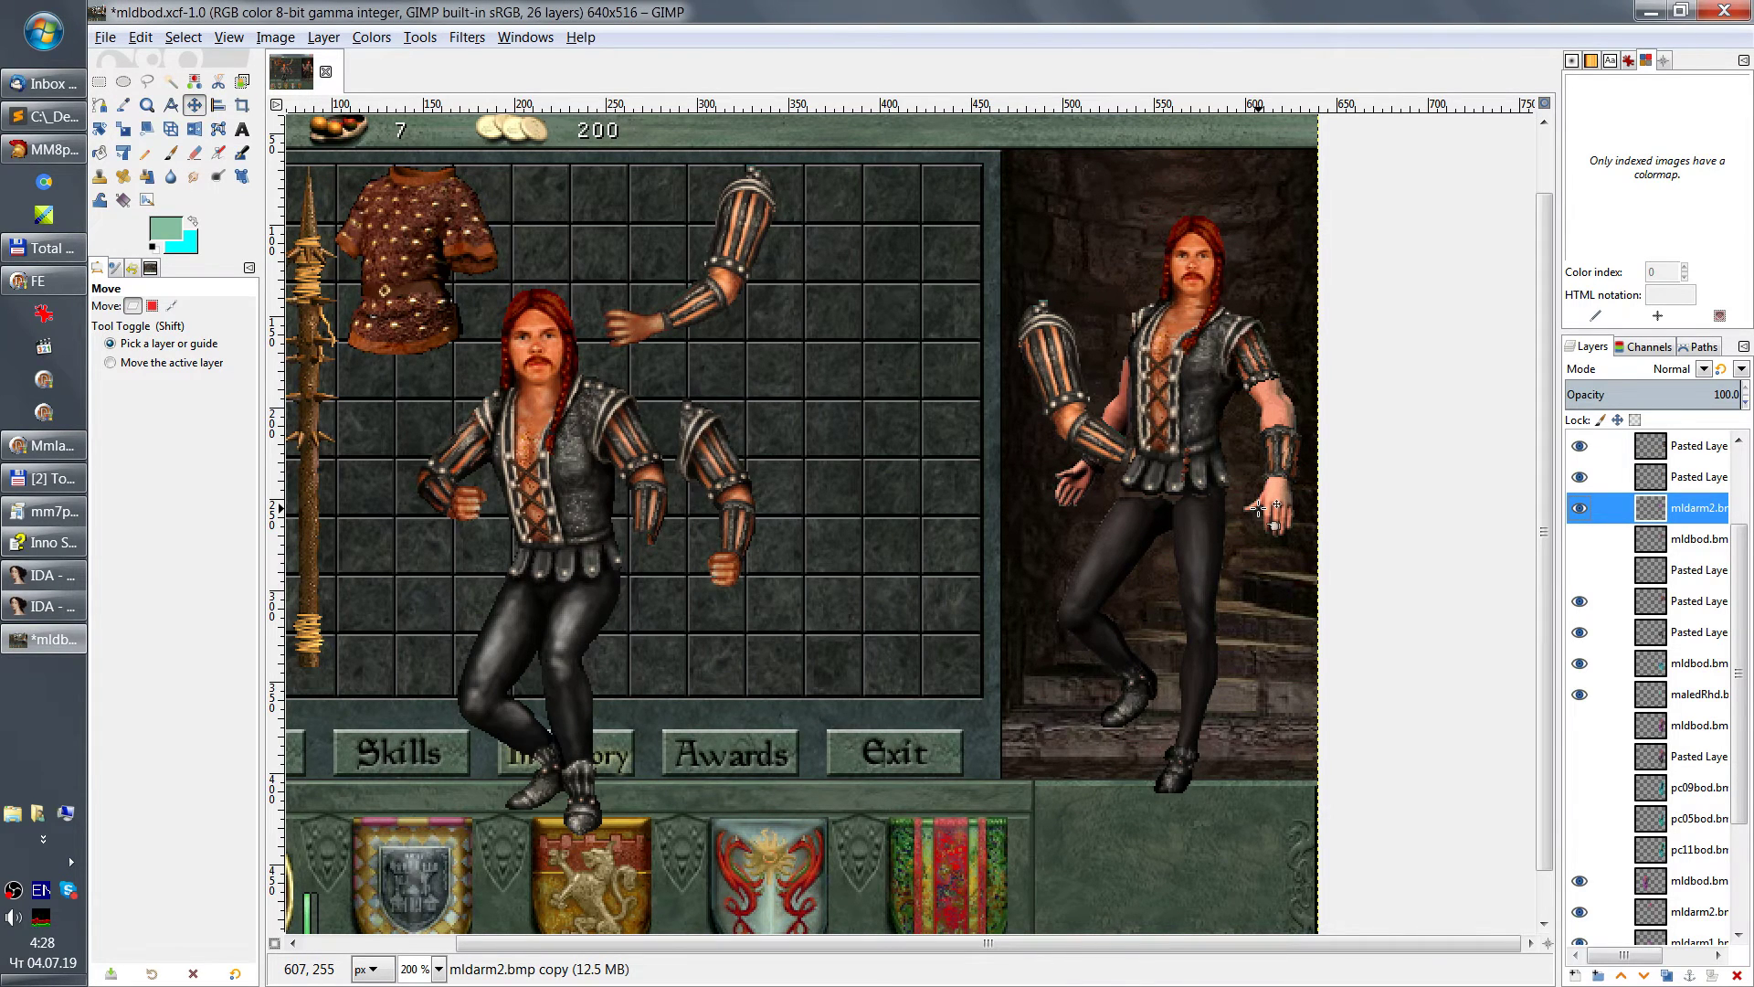
# Step: Start Warp Transform in Move pixels mode on the copied arm layer and set its size to about 383
pyautogui.press('w')
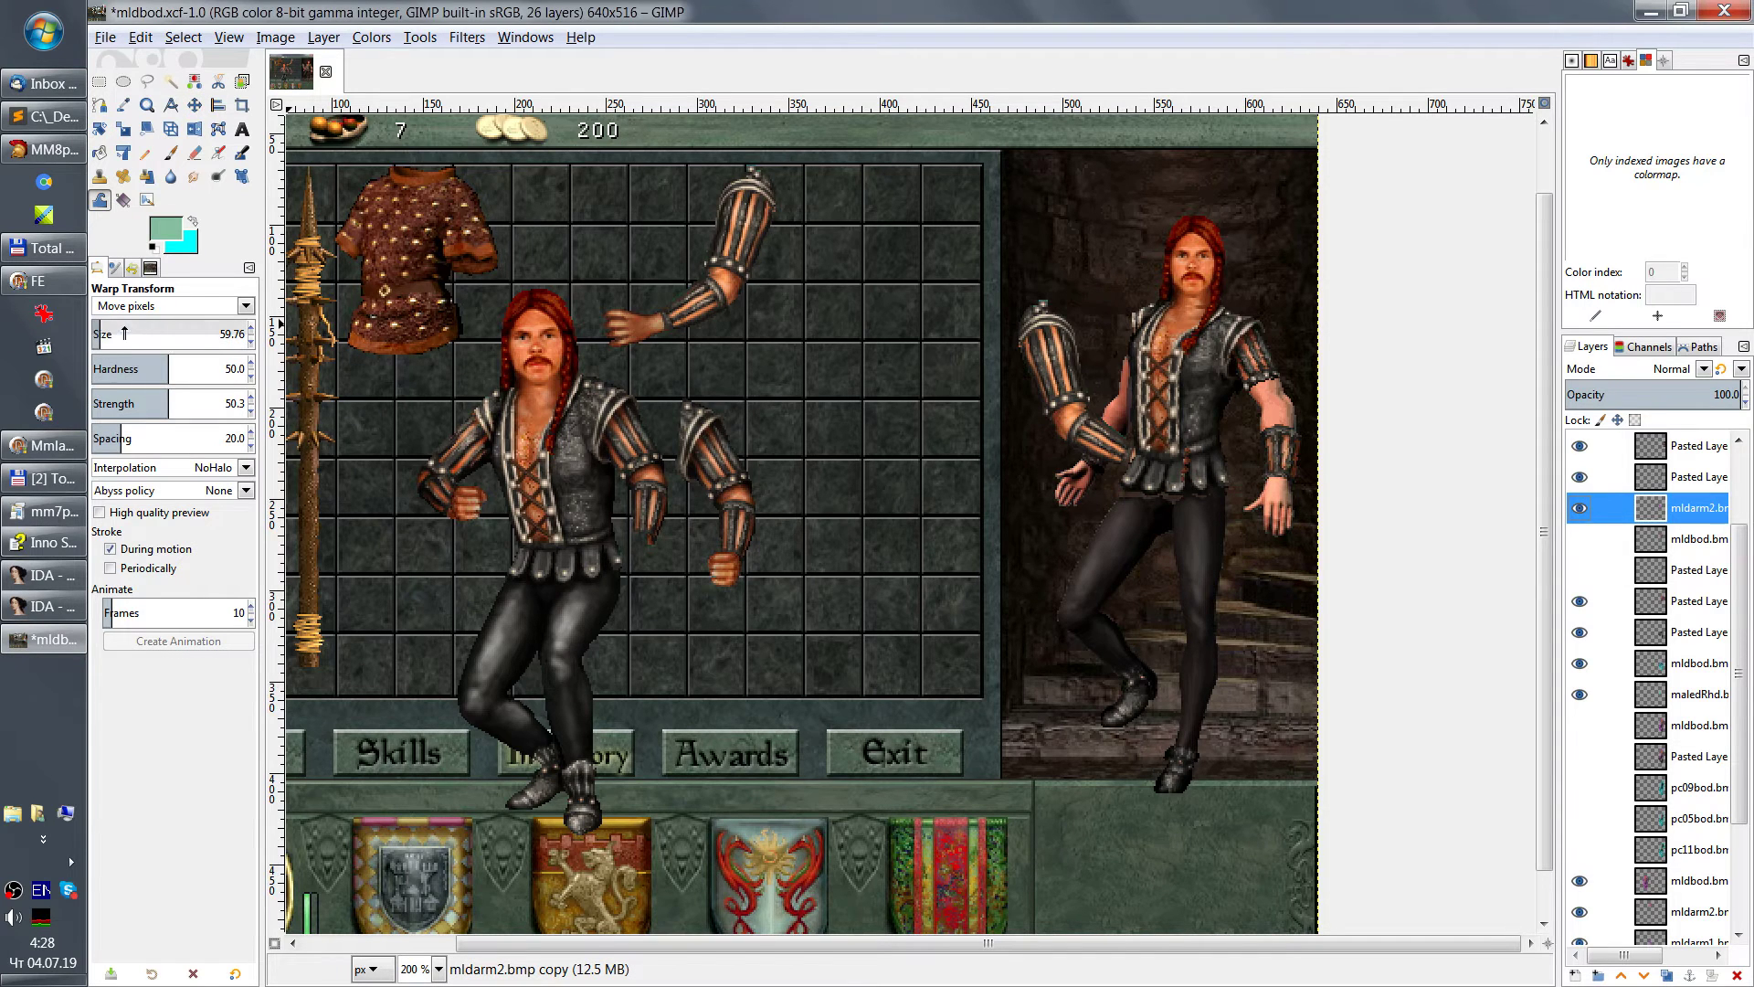
pyautogui.moveTo(134, 333); pyautogui.dragTo(142, 332)
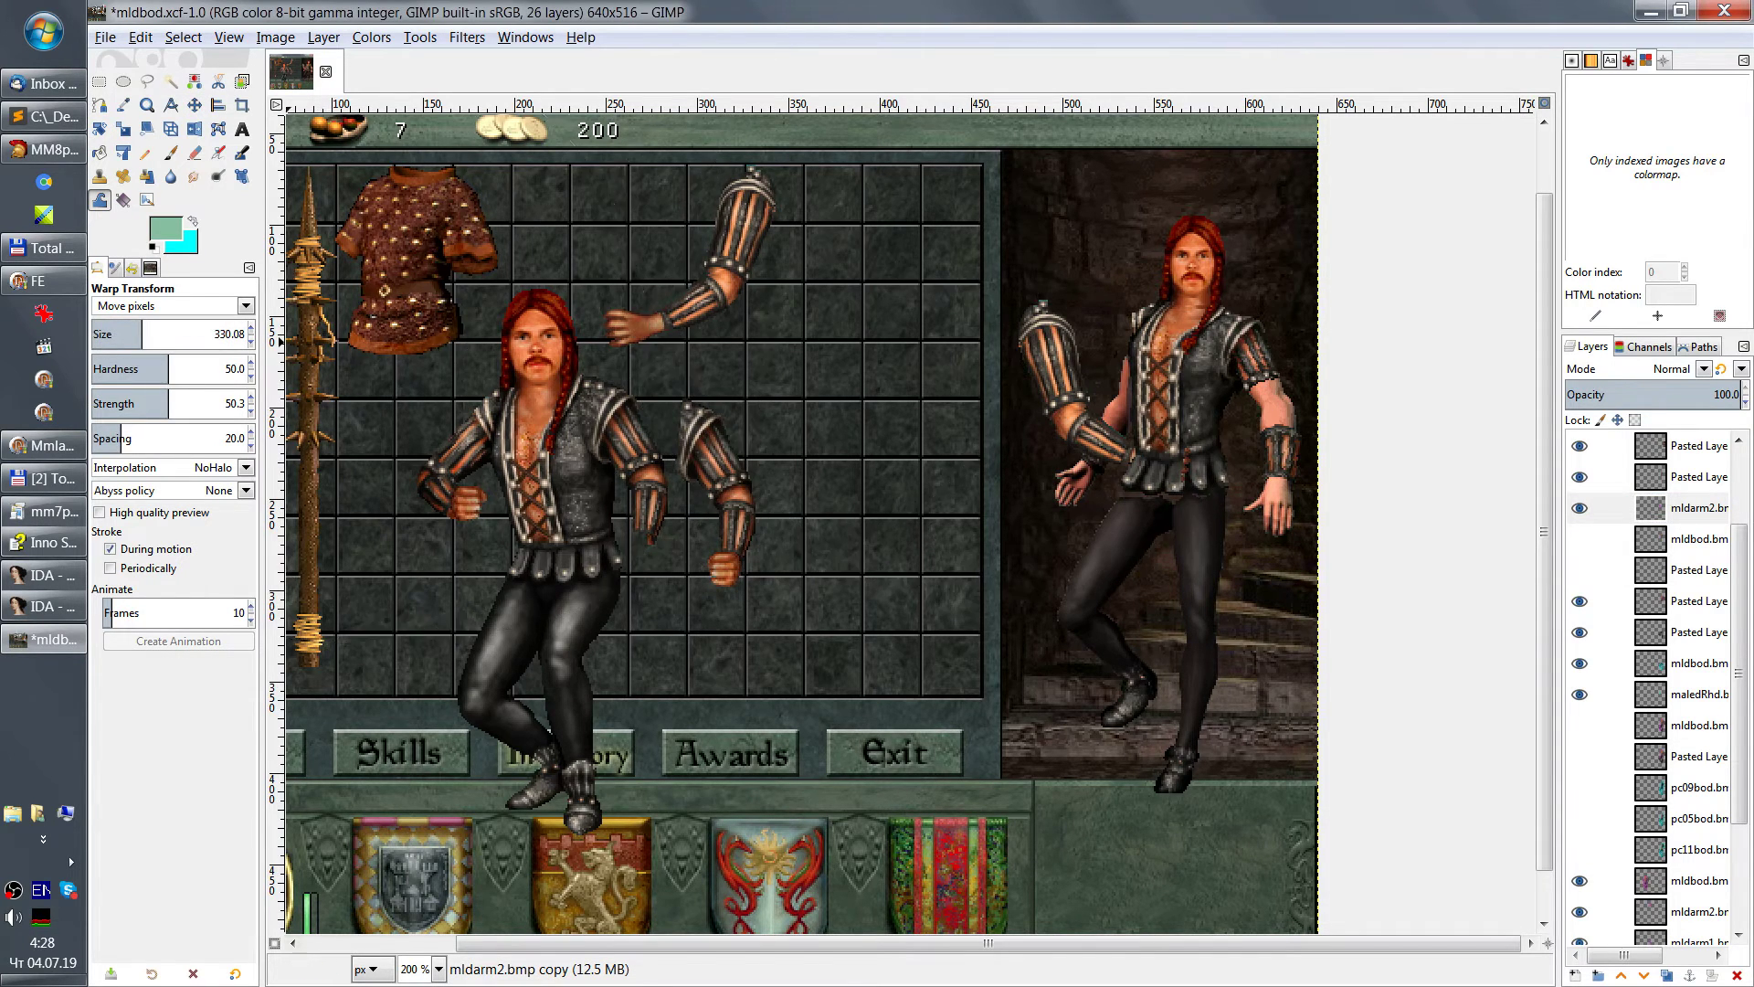
pyautogui.click(150, 333)
pyautogui.moveTo(984, 232)
pyautogui.mouseDown()
pyautogui.moveTo(970, 210)
pyautogui.moveTo(1059, 207)
pyautogui.mouseUp()
pyautogui.hotkey('ctrl', 'z')
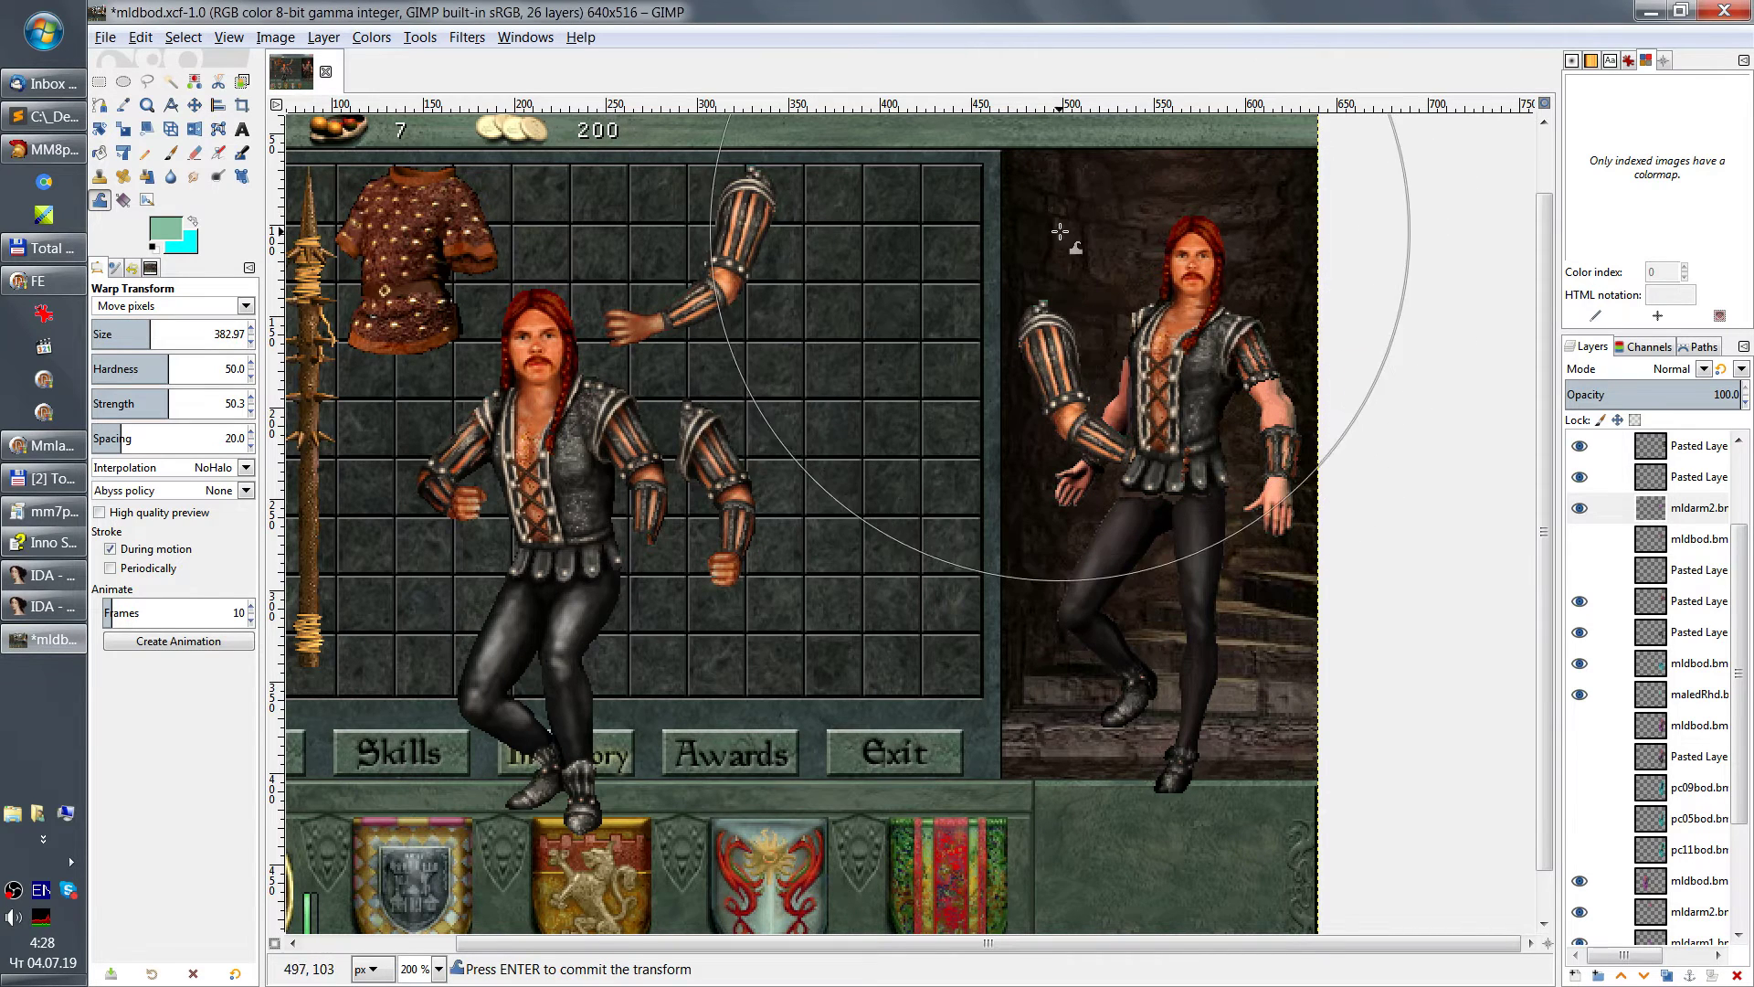
pyautogui.moveTo(937, 195); pyautogui.dragTo(970, 192)
pyautogui.hotkey('ctrl', 'z')
# Step: Set the warp size to 606.28, warp the copied arm onto the standing figure's shoulder, and hide Pasted Layer #7 covering it
pyautogui.moveTo(173, 334); pyautogui.dragTo(184, 335)
pyautogui.moveTo(1168, 587)
pyautogui.mouseDown()
pyautogui.moveTo(1115, 596)
pyautogui.moveTo(1031, 289)
pyautogui.moveTo(944, 187)
pyautogui.moveTo(1080, 176)
pyautogui.moveTo(1188, 661)
pyautogui.moveTo(1122, 646)
pyautogui.moveTo(1185, 535)
pyautogui.moveTo(1096, 155)
pyautogui.moveTo(1071, 225)
pyautogui.moveTo(1088, 270)
pyautogui.moveTo(1187, 269)
pyautogui.moveTo(1079, 362)
pyautogui.moveTo(998, 504)
pyautogui.moveTo(1085, 432)
pyautogui.mouseUp()
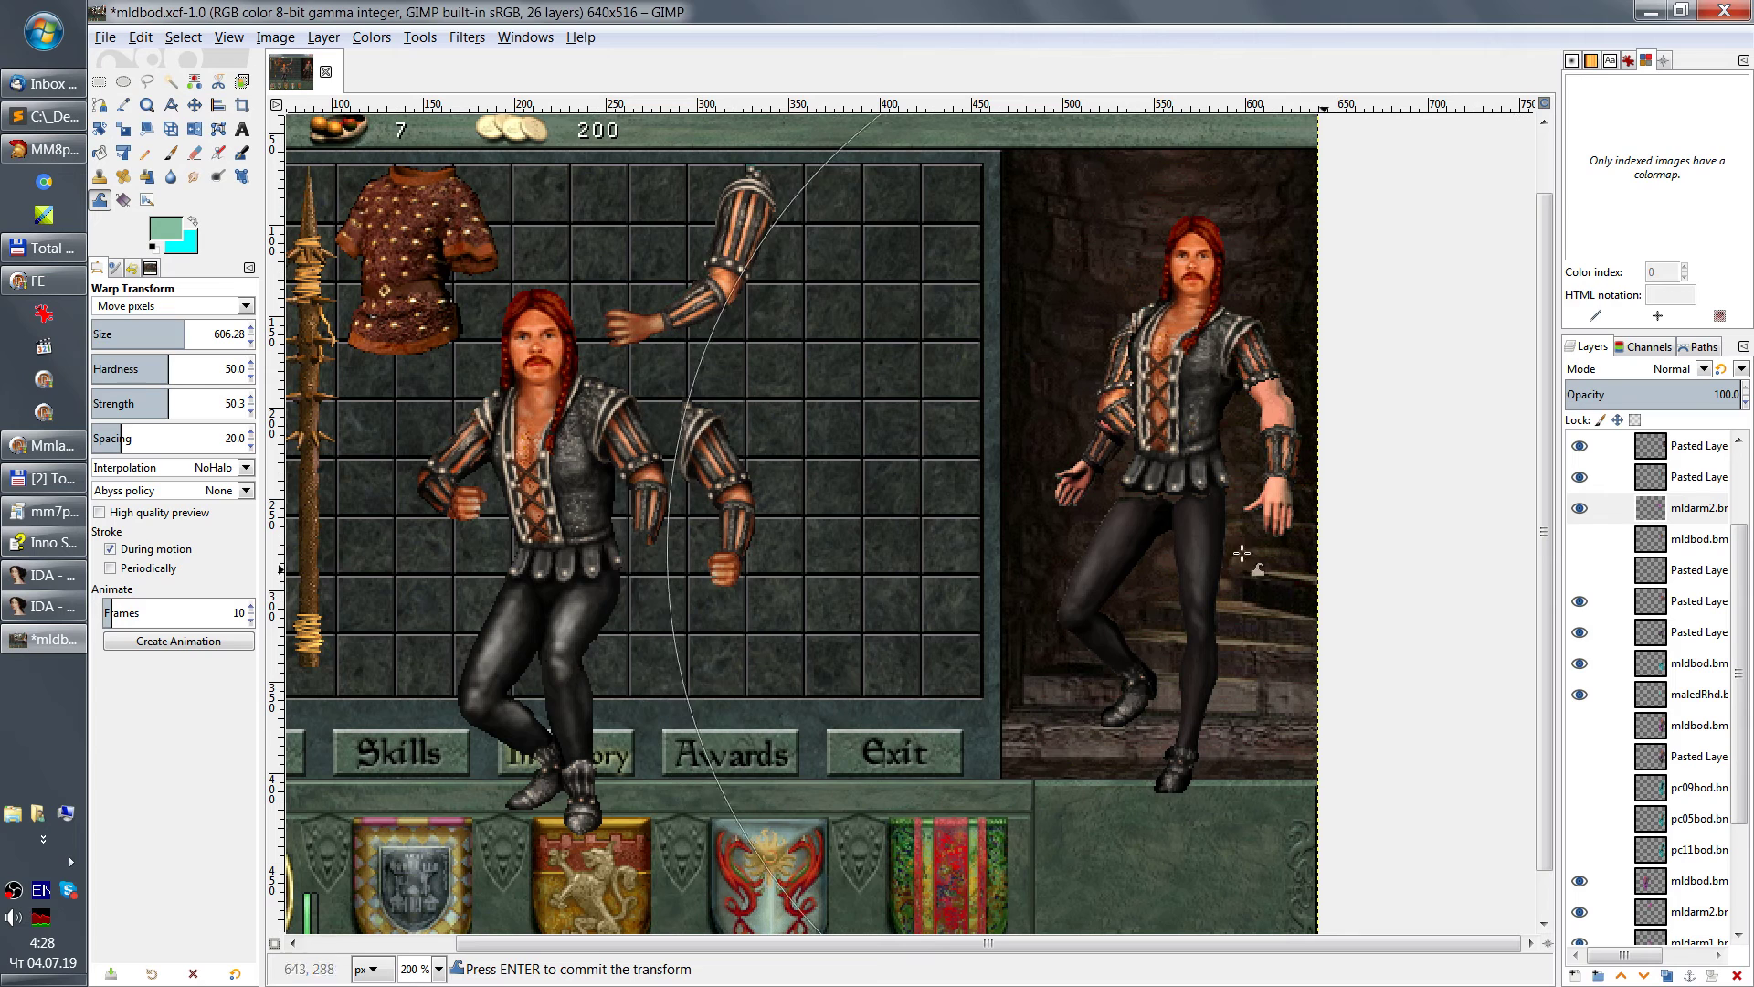
pyautogui.click(1582, 477)
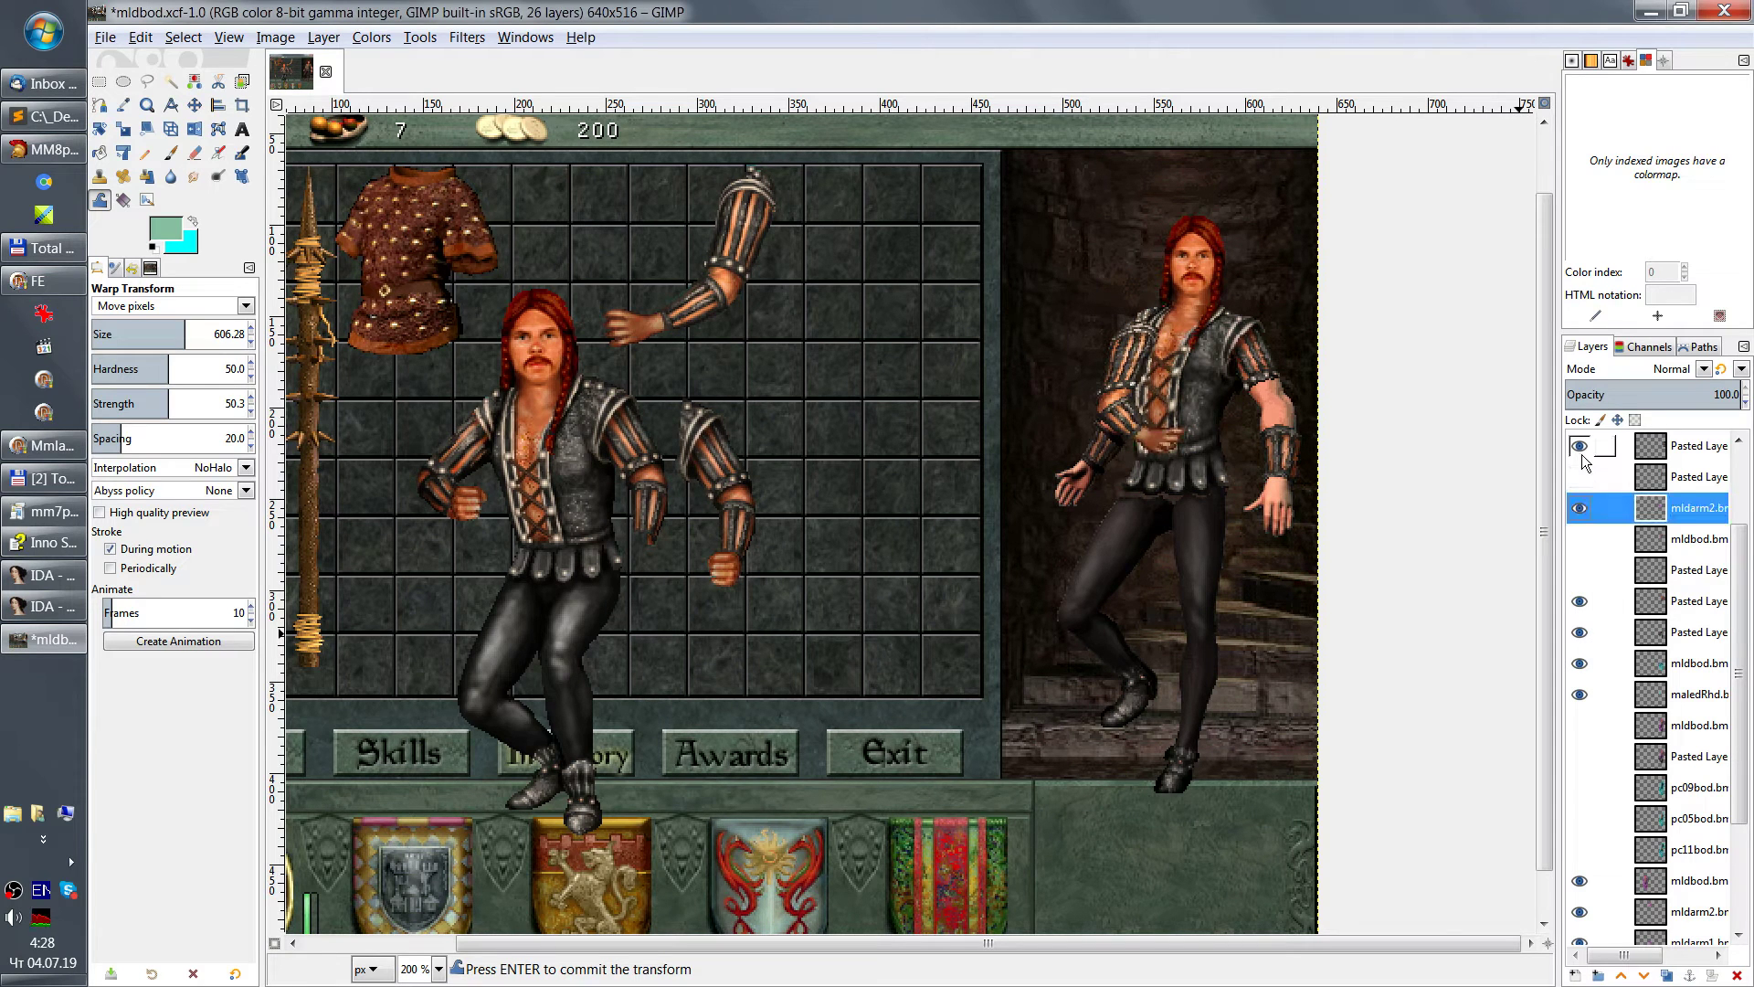
# Step: Shape the copied arm with short warp strokes around it so its shoulder and bent forearm follow the standing figure's body
pyautogui.moveTo(967, 589); pyautogui.dragTo(1010, 558)
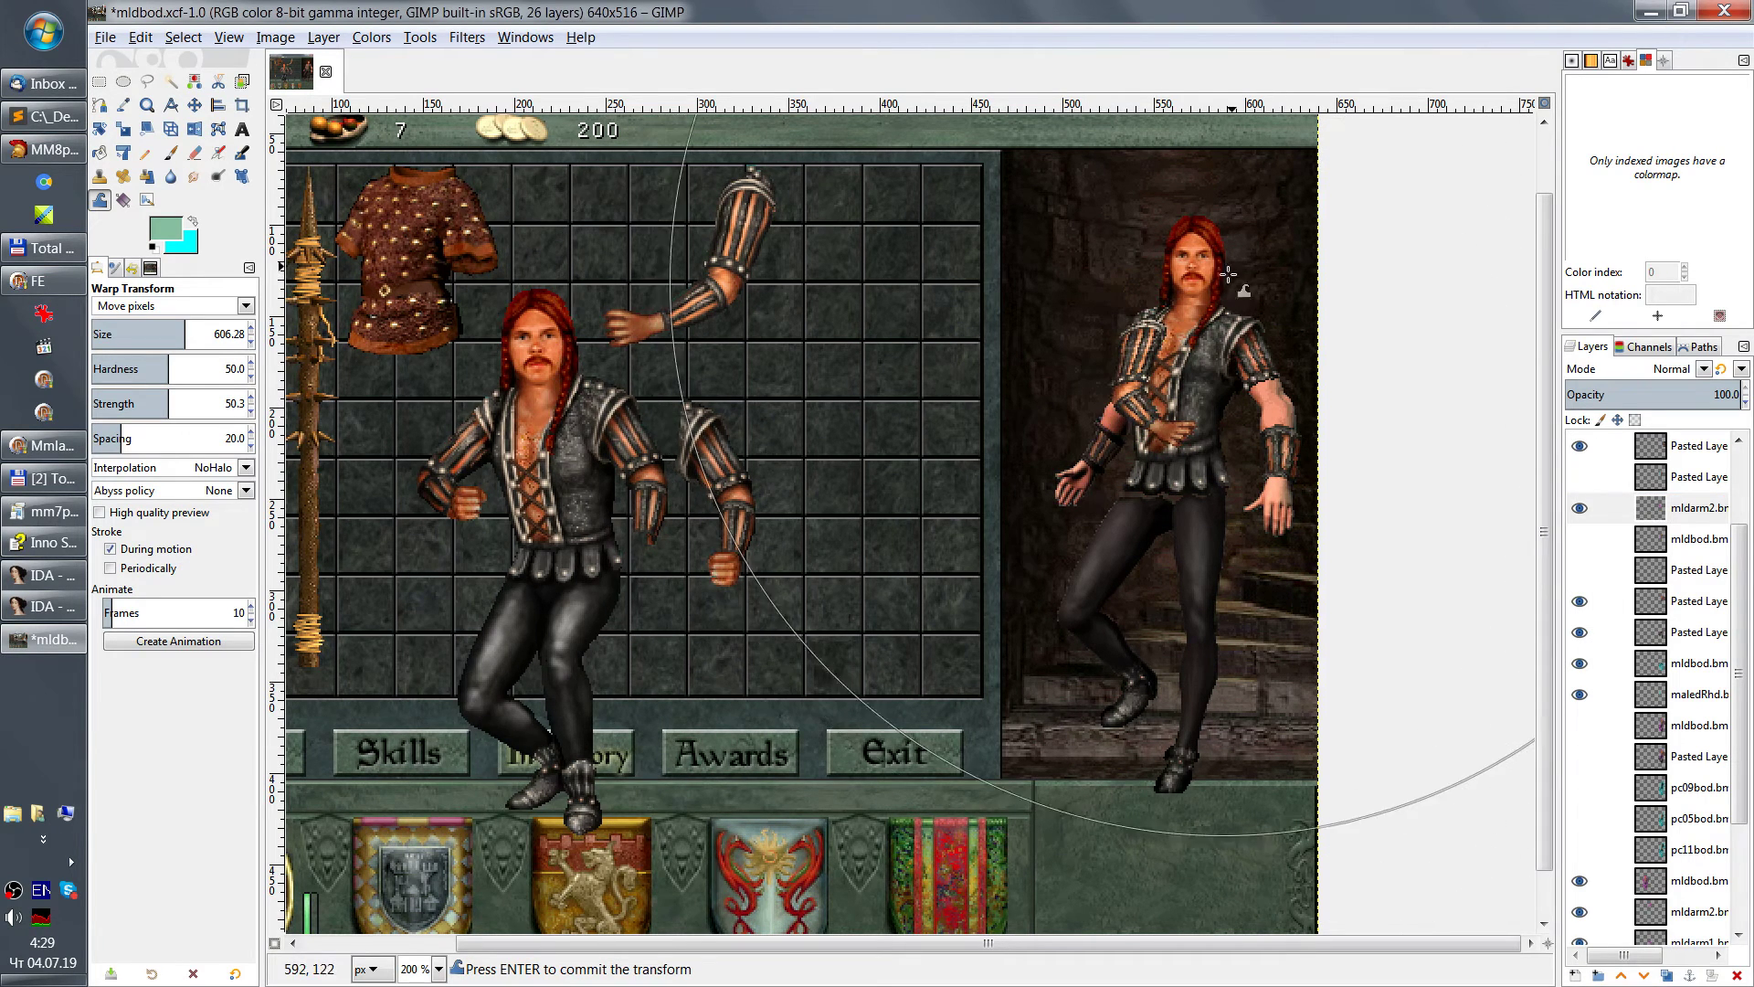
pyautogui.moveTo(1215, 265); pyautogui.dragTo(1226, 287)
pyautogui.moveTo(1245, 541); pyautogui.dragTo(1219, 525)
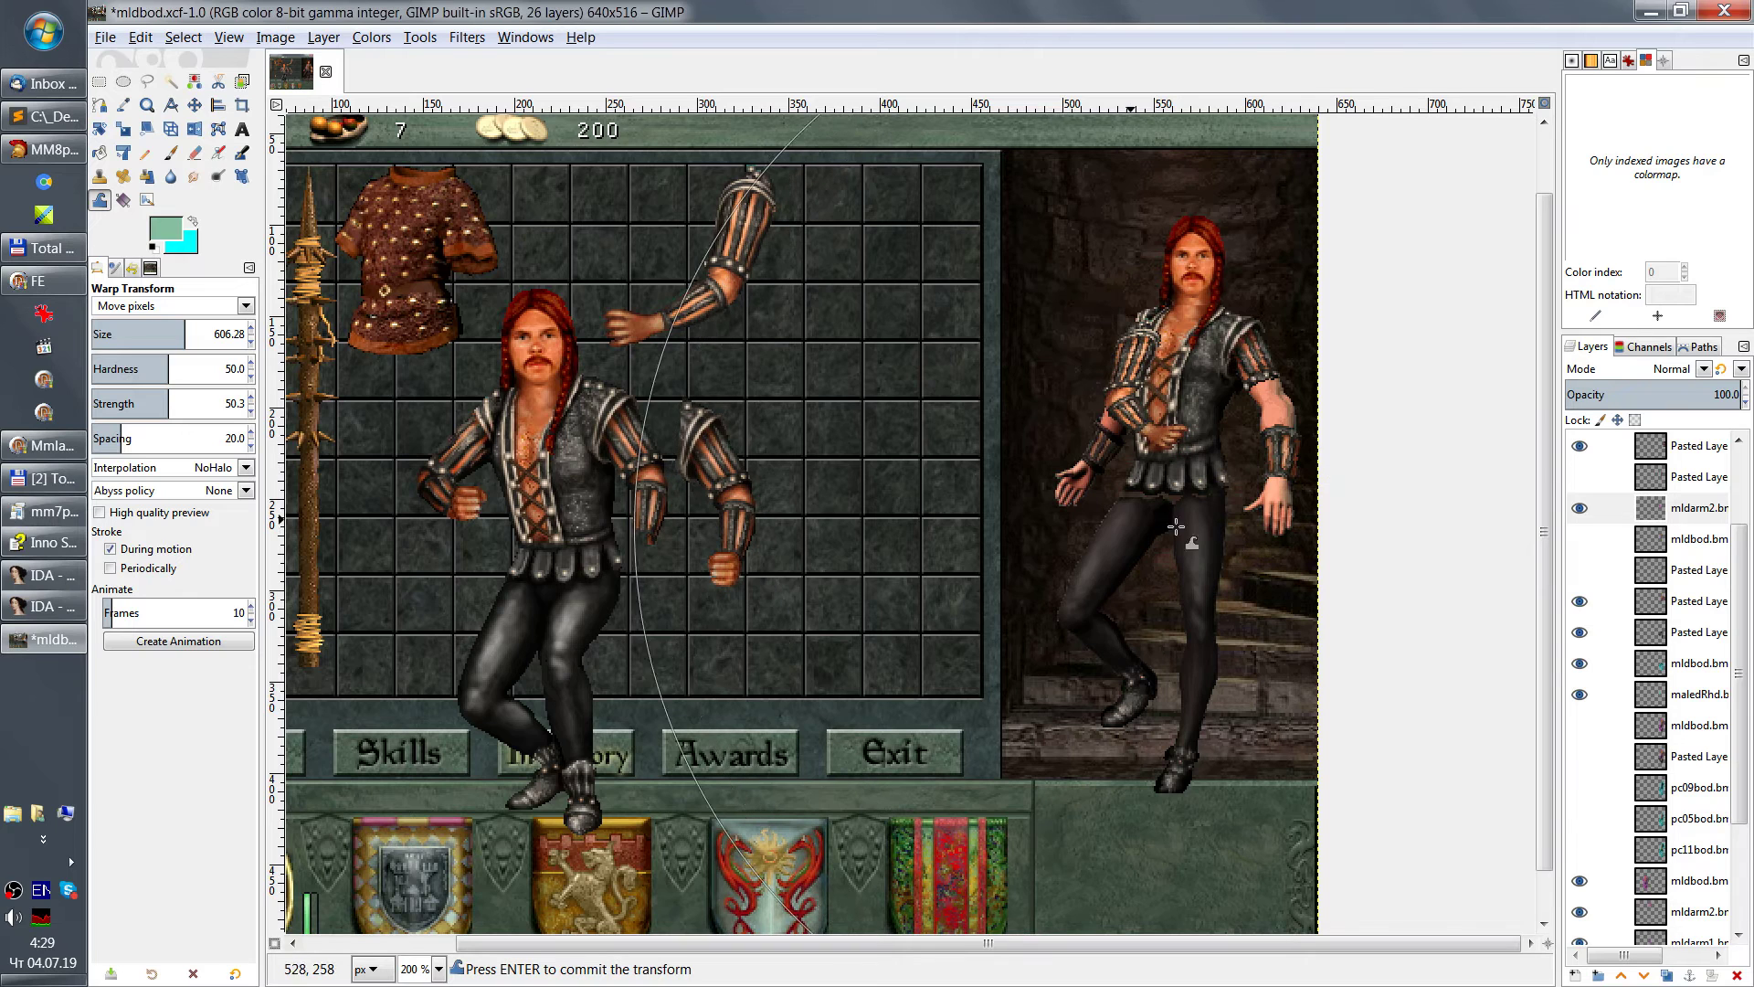
pyautogui.moveTo(998, 501); pyautogui.dragTo(1019, 488)
pyautogui.moveTo(1228, 486); pyautogui.dragTo(1224, 501)
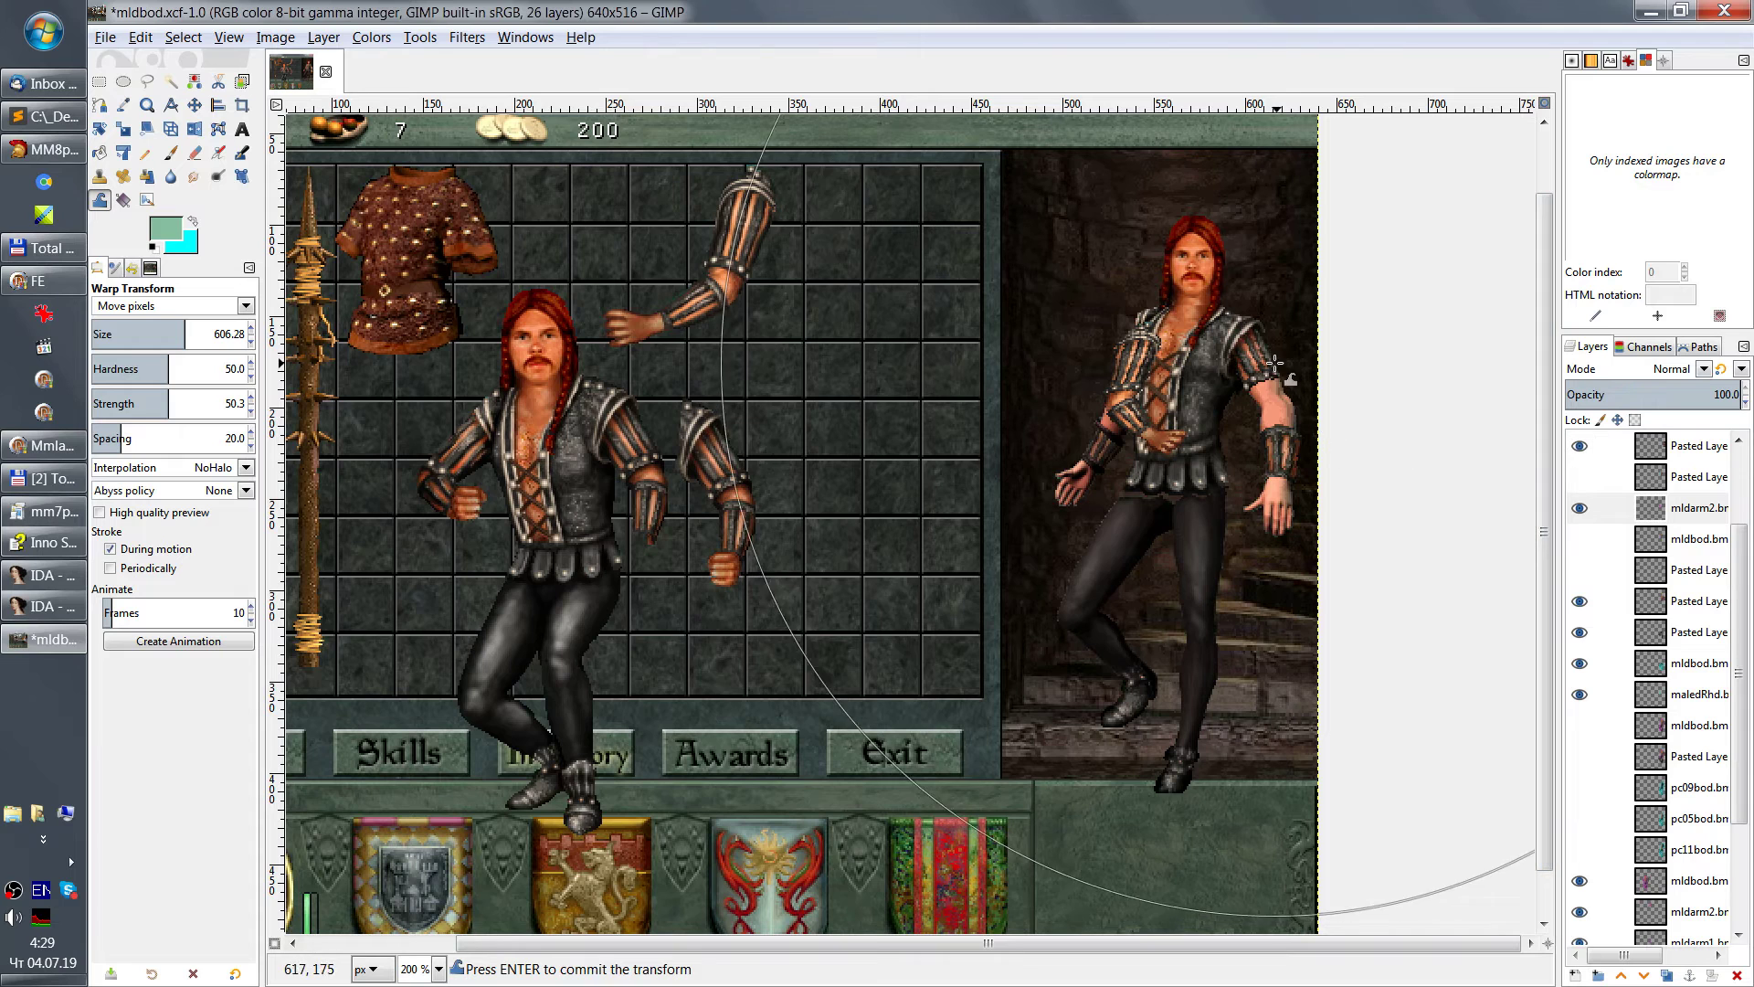
# Step: Readjust the copied arm's height and forearm angle against the torso with further warp strokes, undoing the last stroke
pyautogui.moveTo(1097, 474); pyautogui.dragTo(1089, 452)
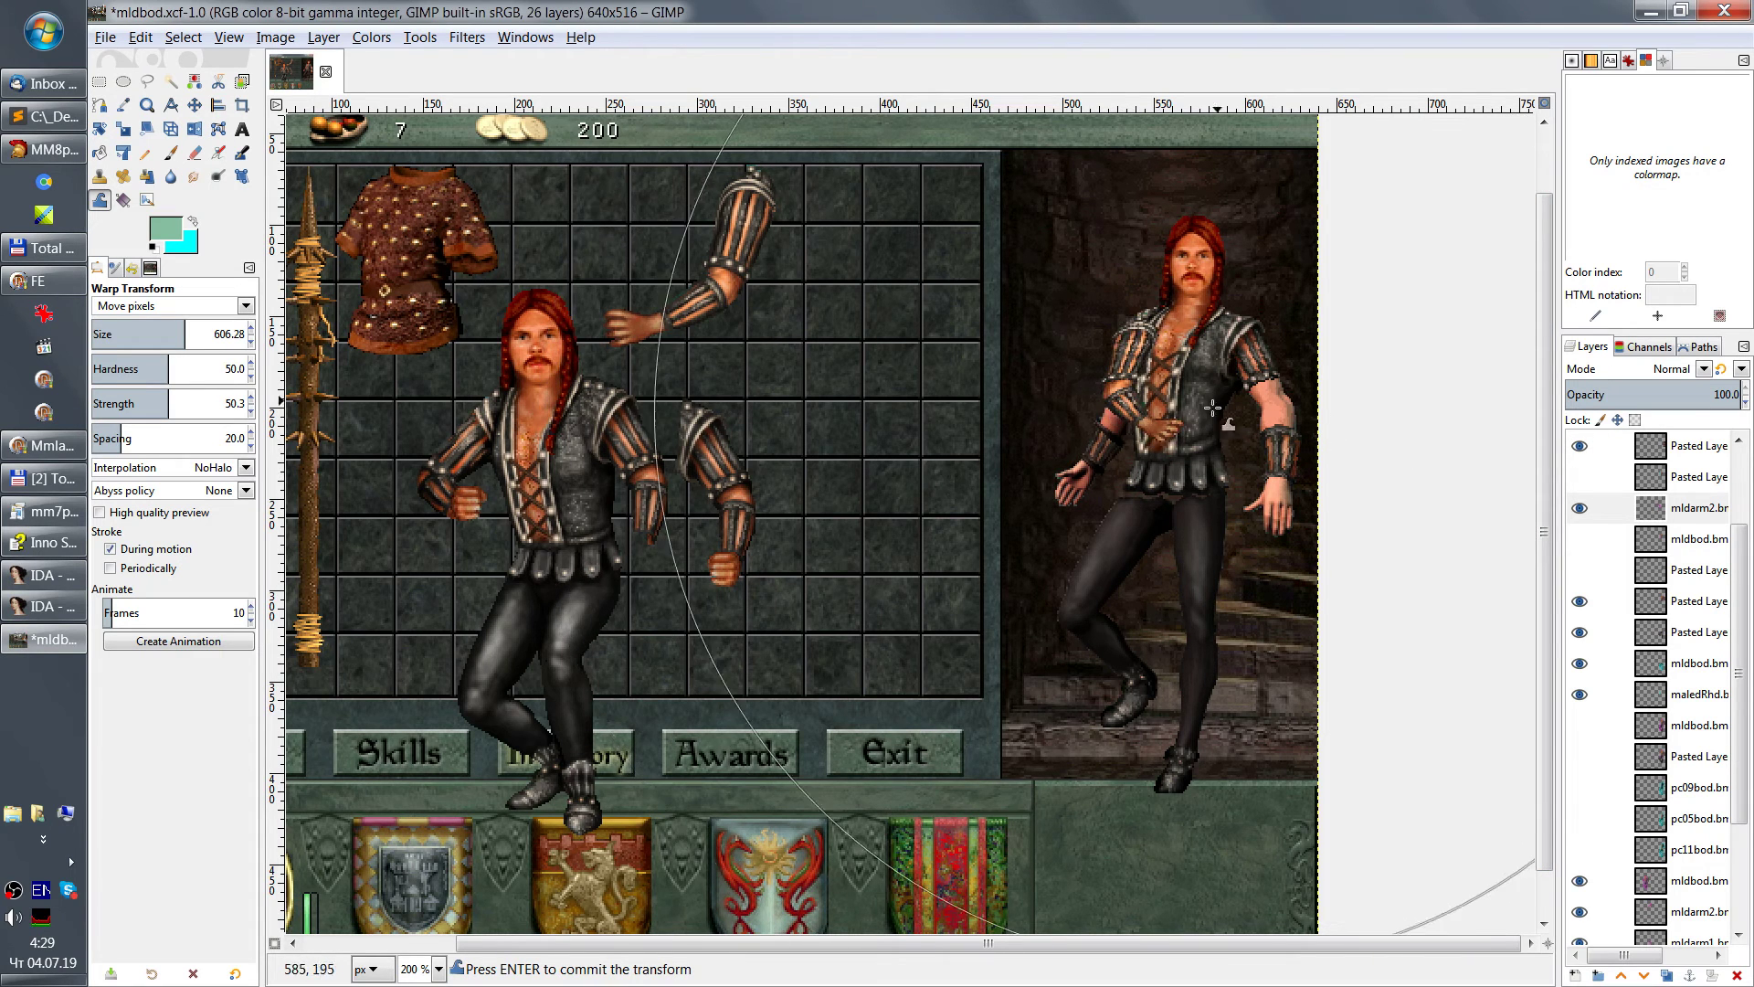
pyautogui.moveTo(1303, 331); pyautogui.dragTo(1301, 409)
pyautogui.moveTo(1055, 584); pyautogui.dragTo(1013, 551)
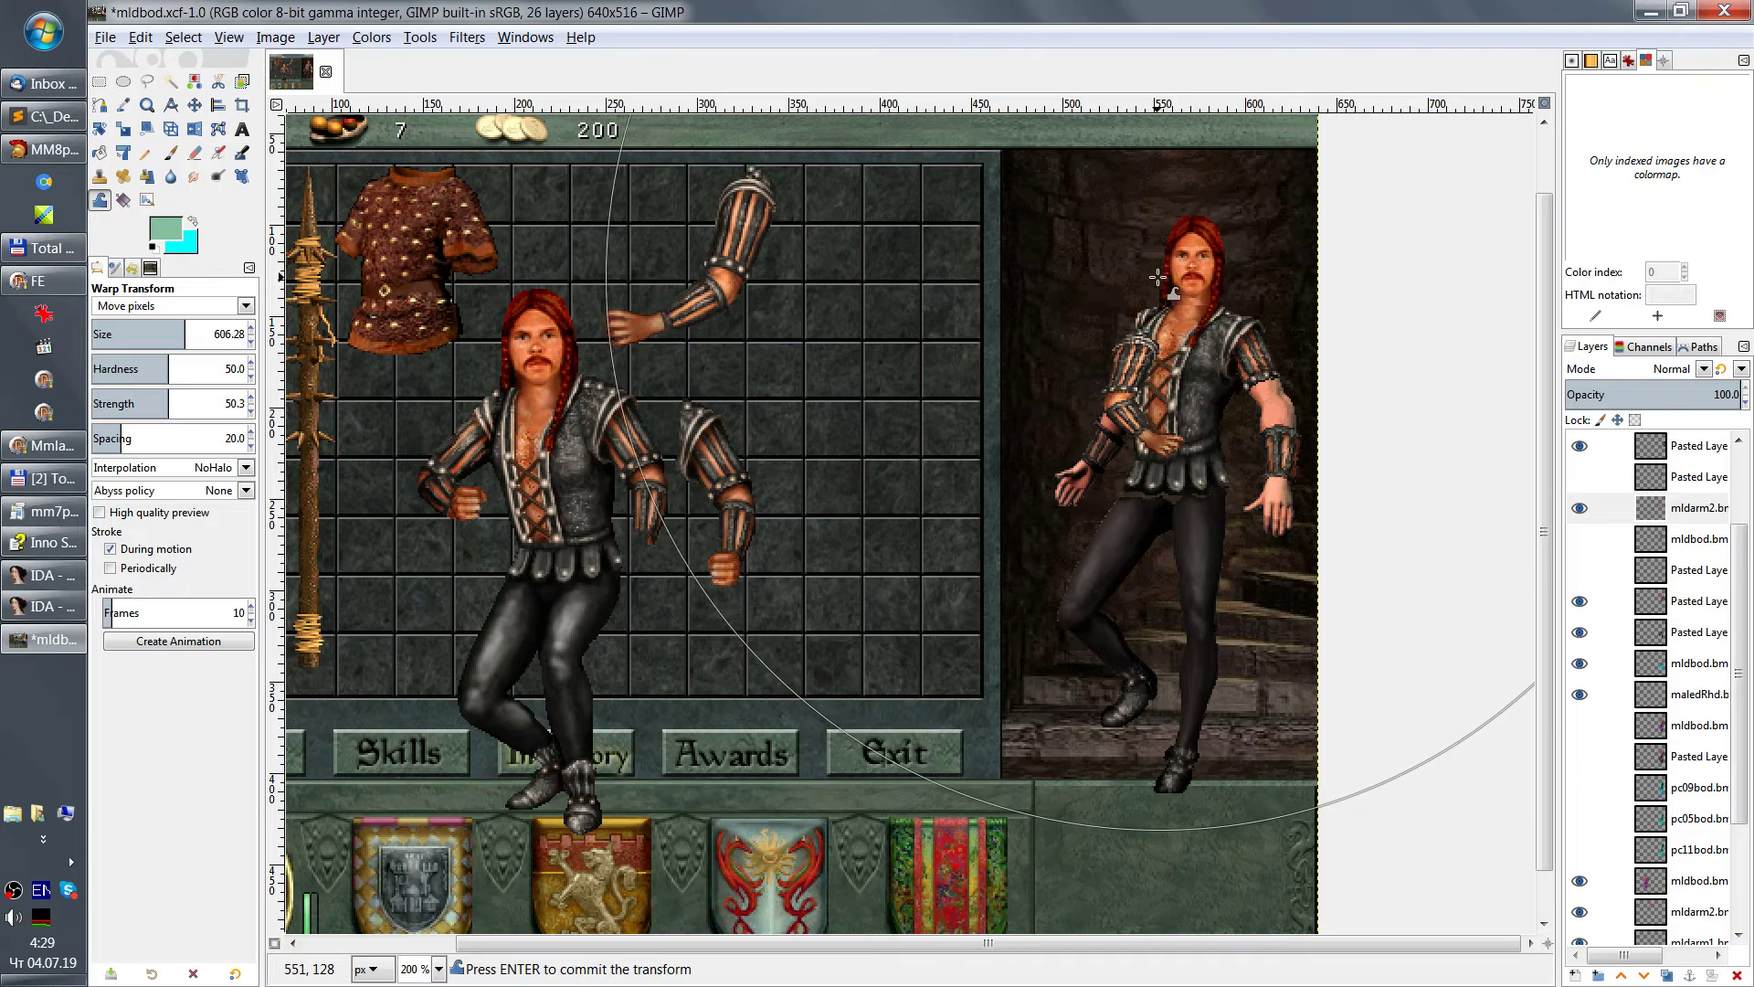
pyautogui.moveTo(1156, 277); pyautogui.dragTo(1165, 259)
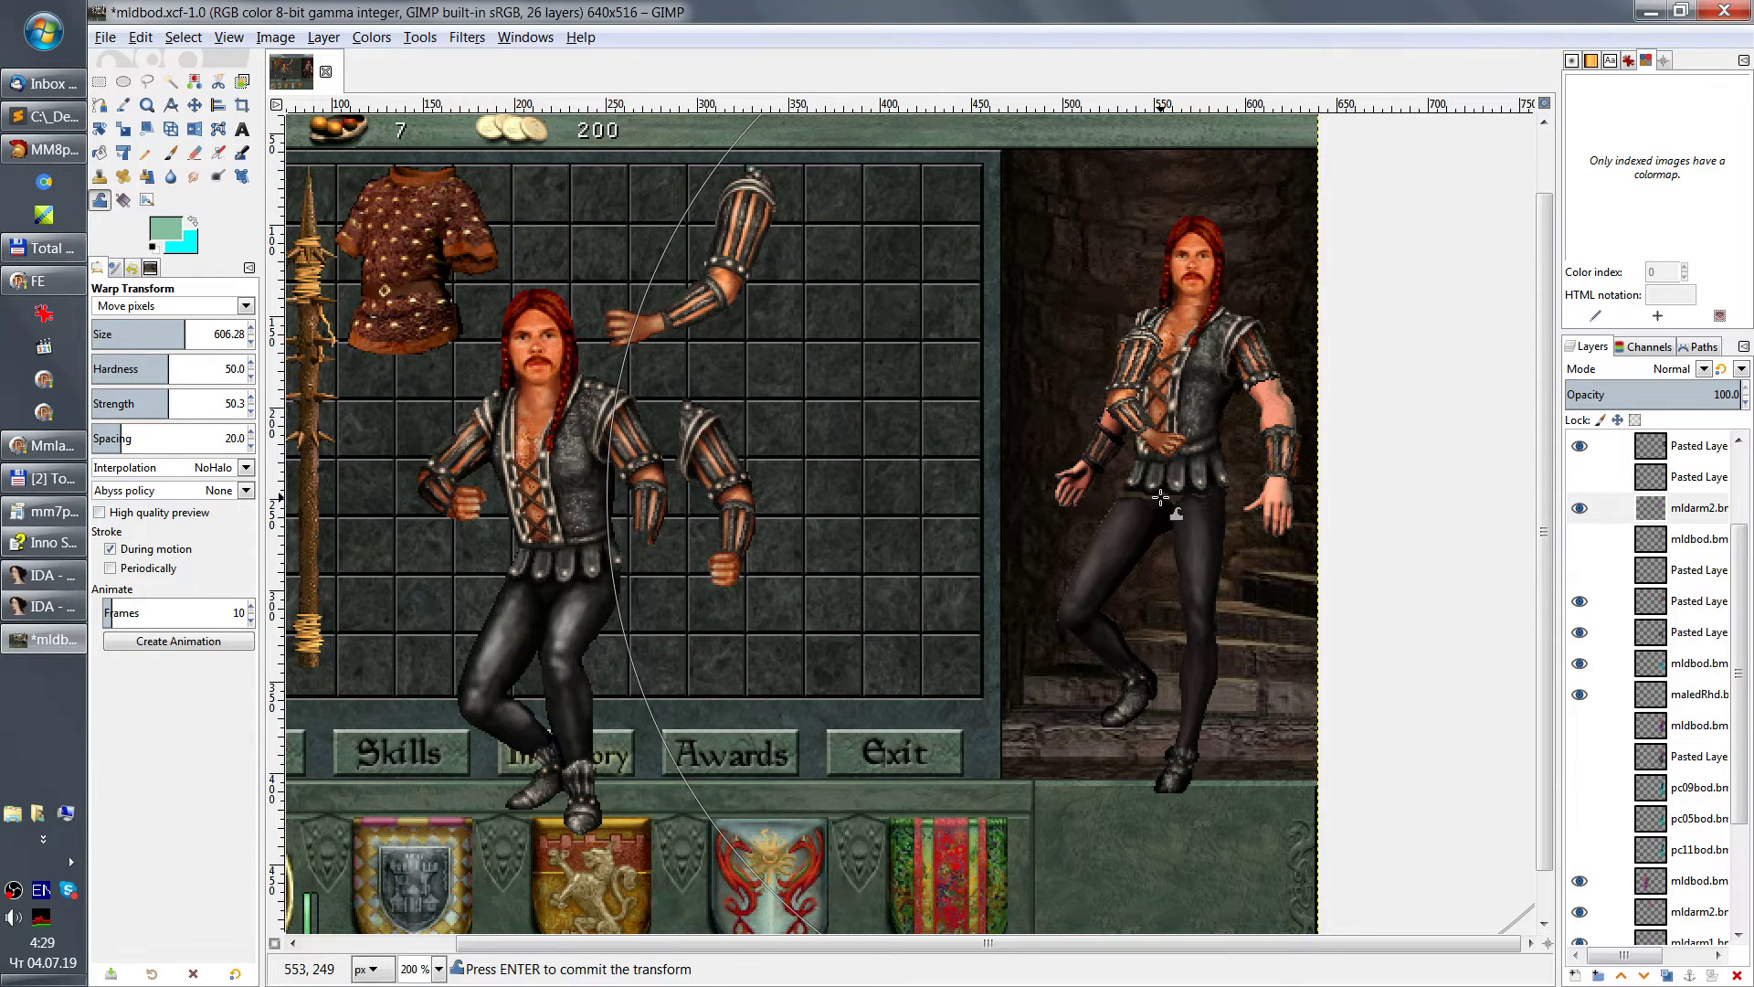
pyautogui.moveTo(1367, 493); pyautogui.dragTo(1346, 518)
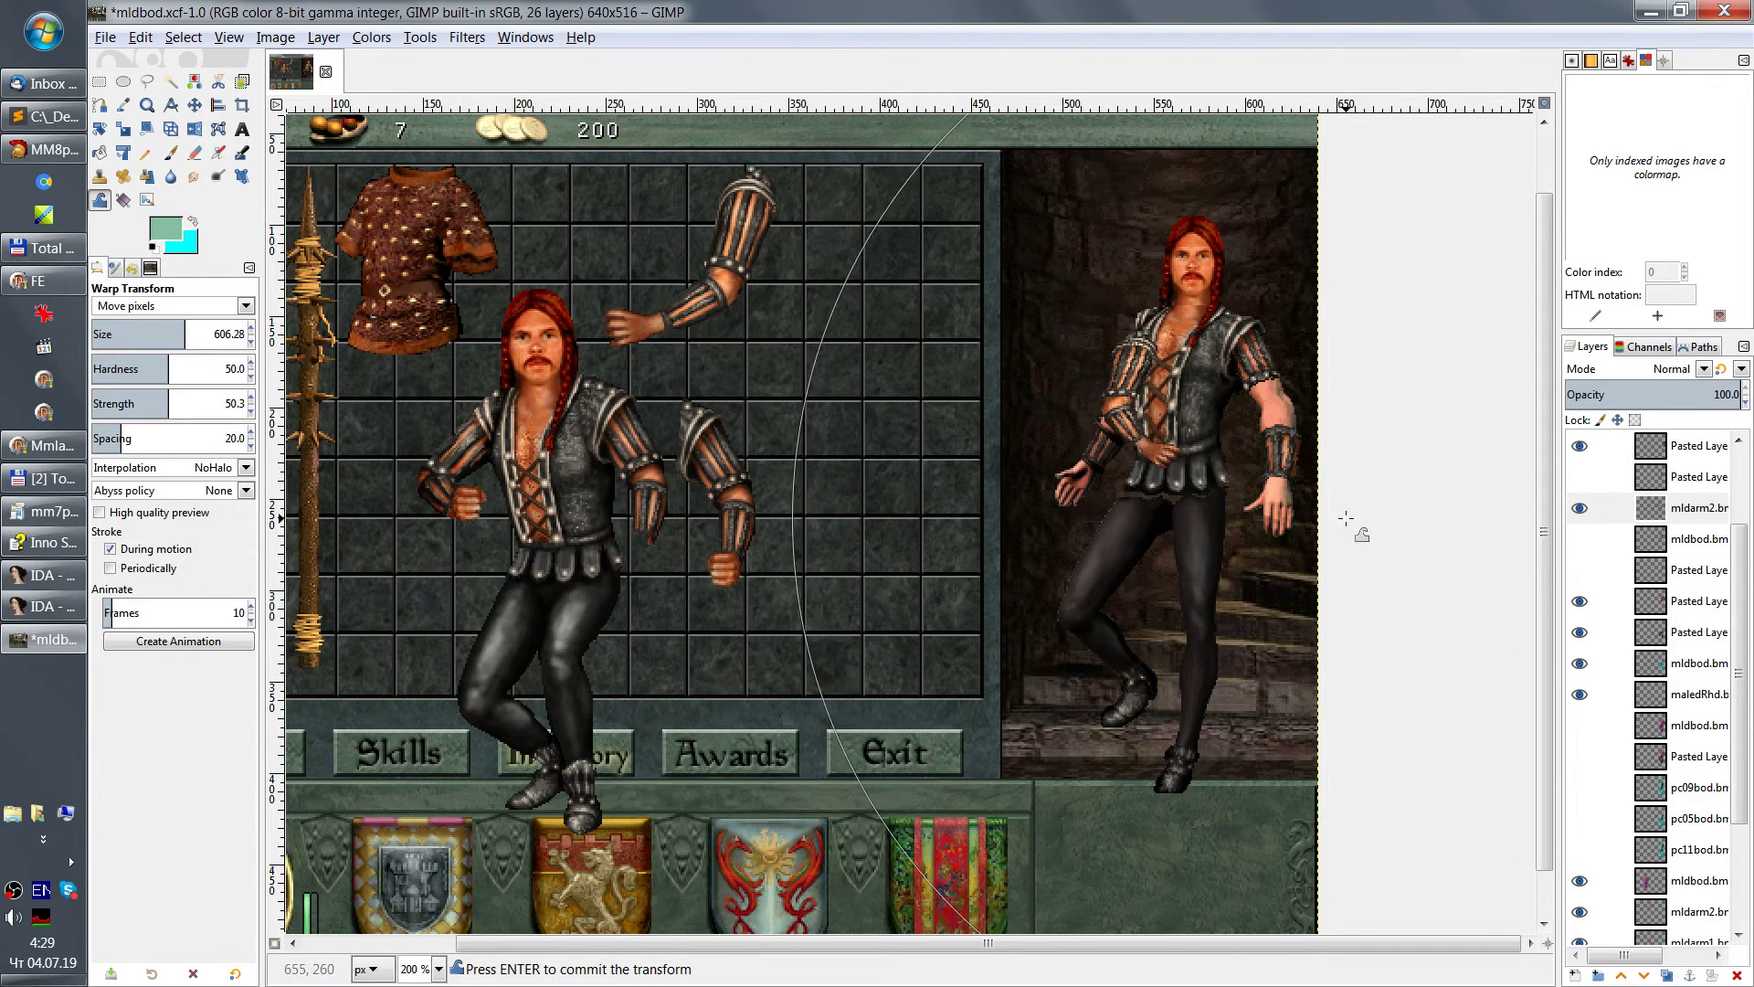
pyautogui.hotkey('ctrl', 'z')
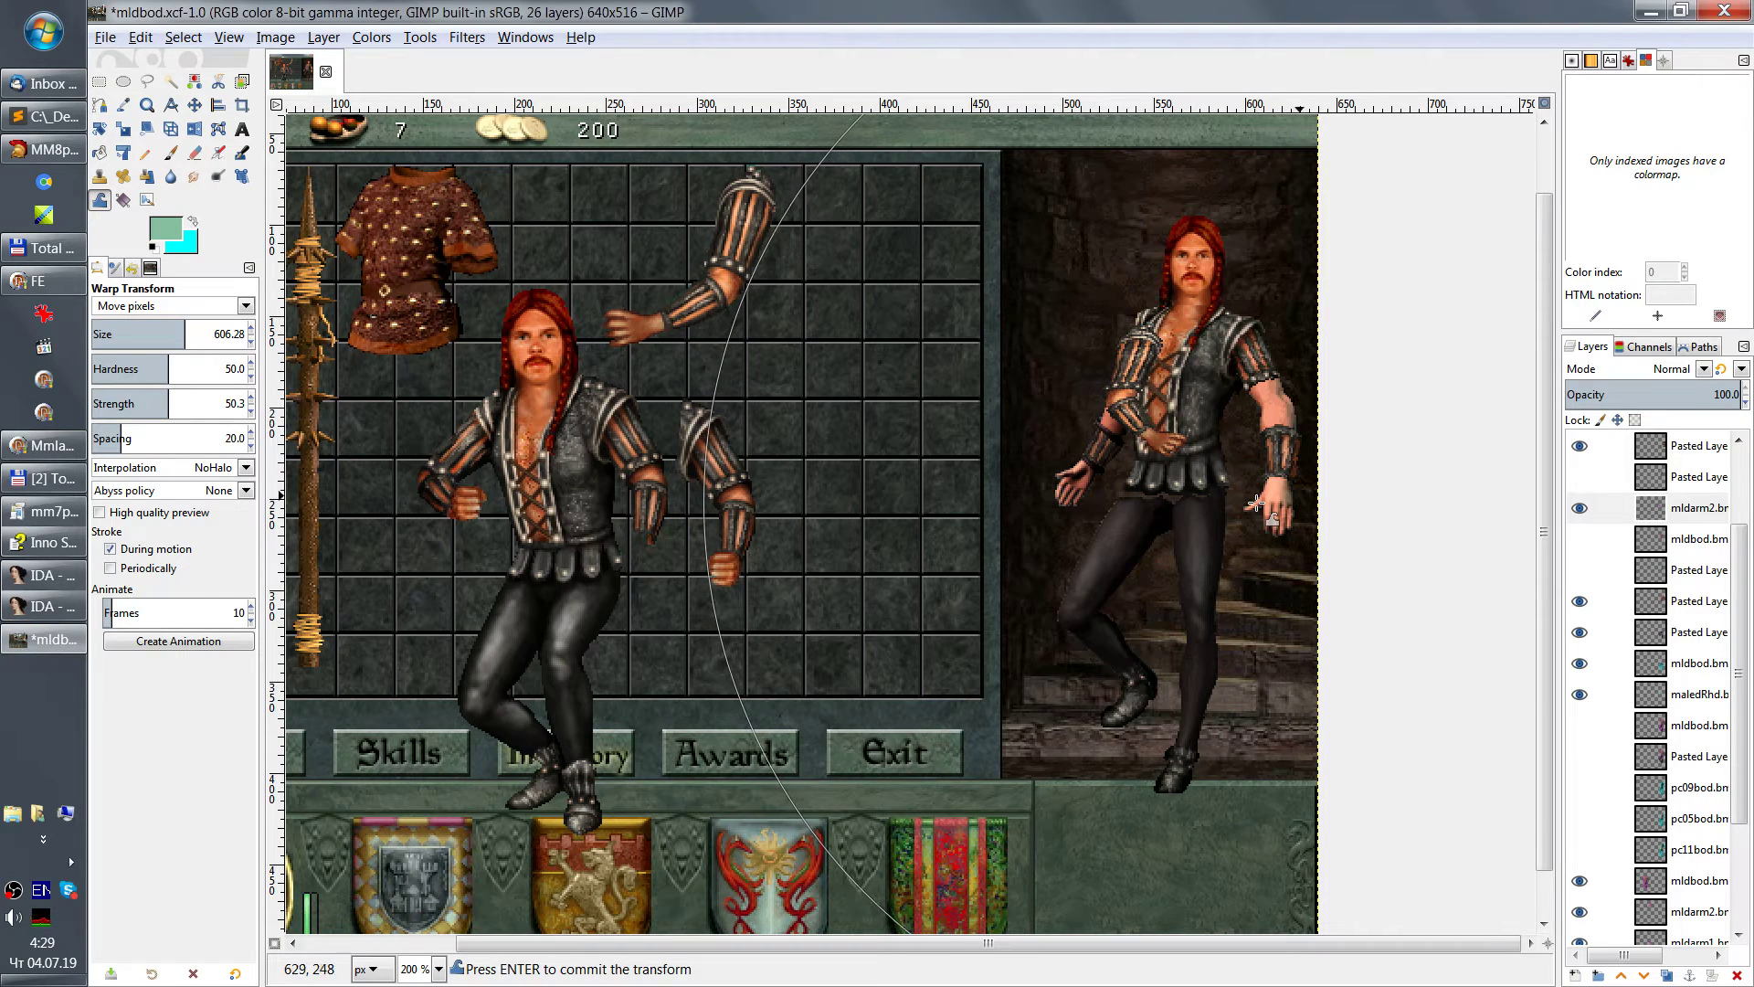
# Step: Compare the warped arm with the figure's original arm by toggling the visibility of Pasted Layer #7 and the arm layer
pyautogui.click(1580, 477)
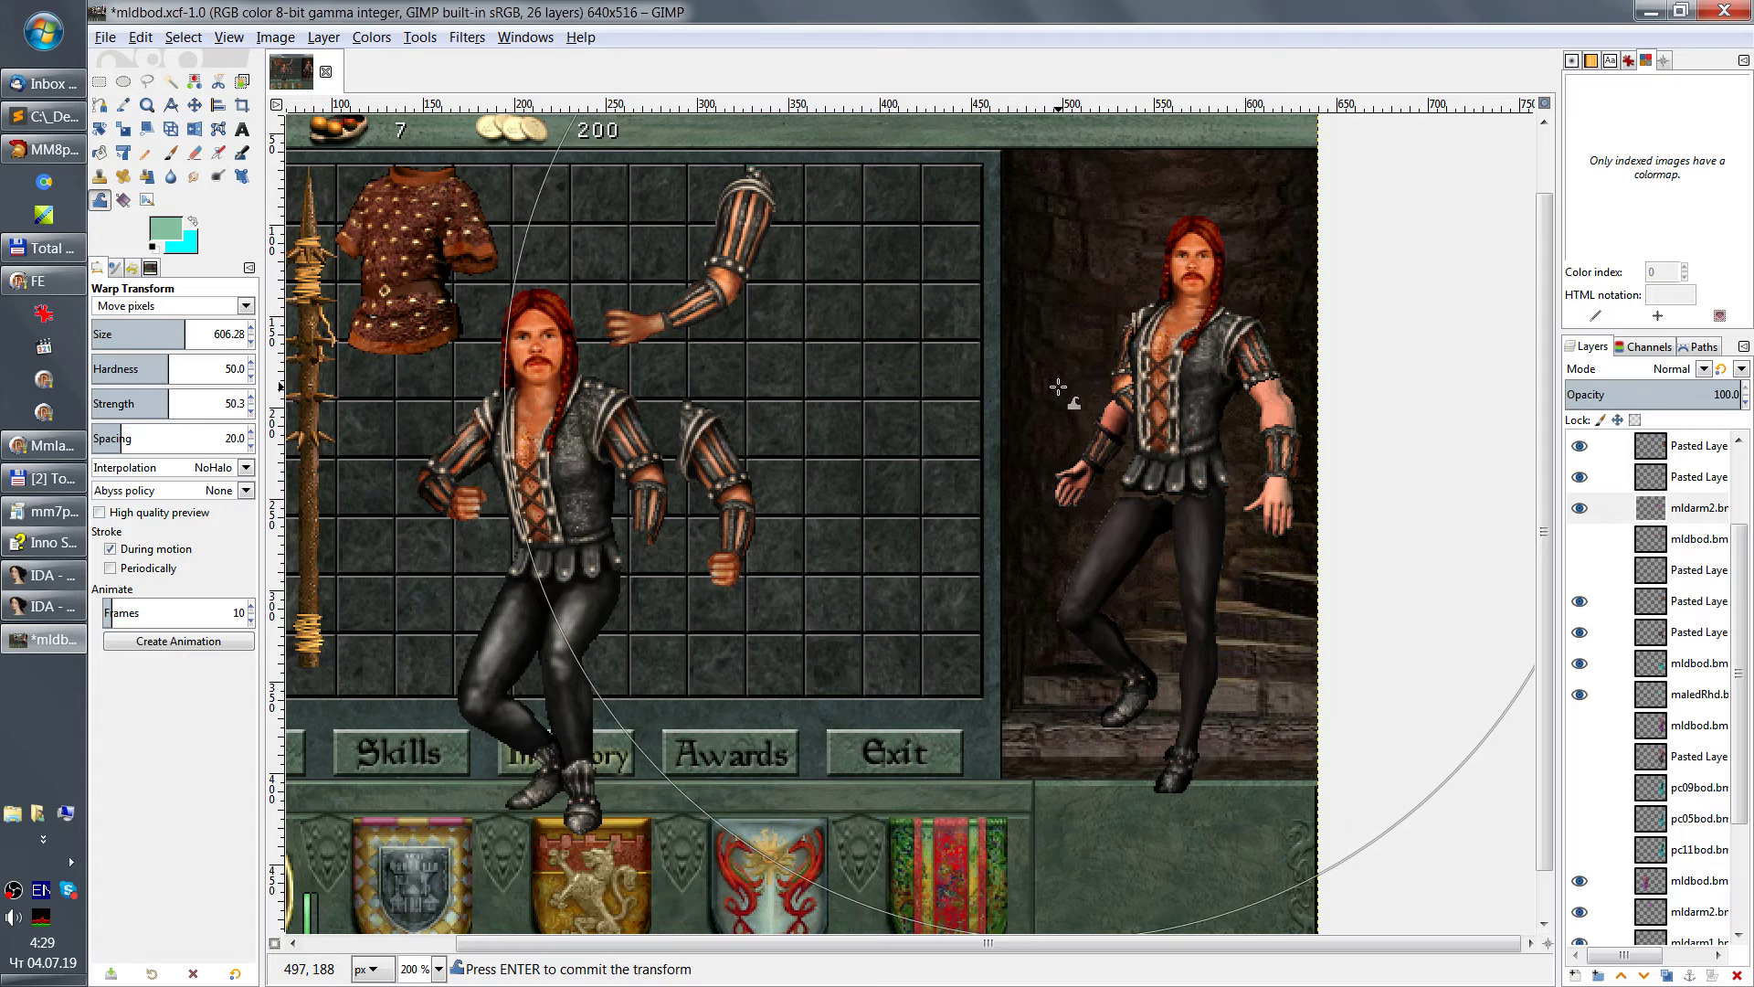
pyautogui.click(1582, 486)
pyautogui.click(1582, 486)
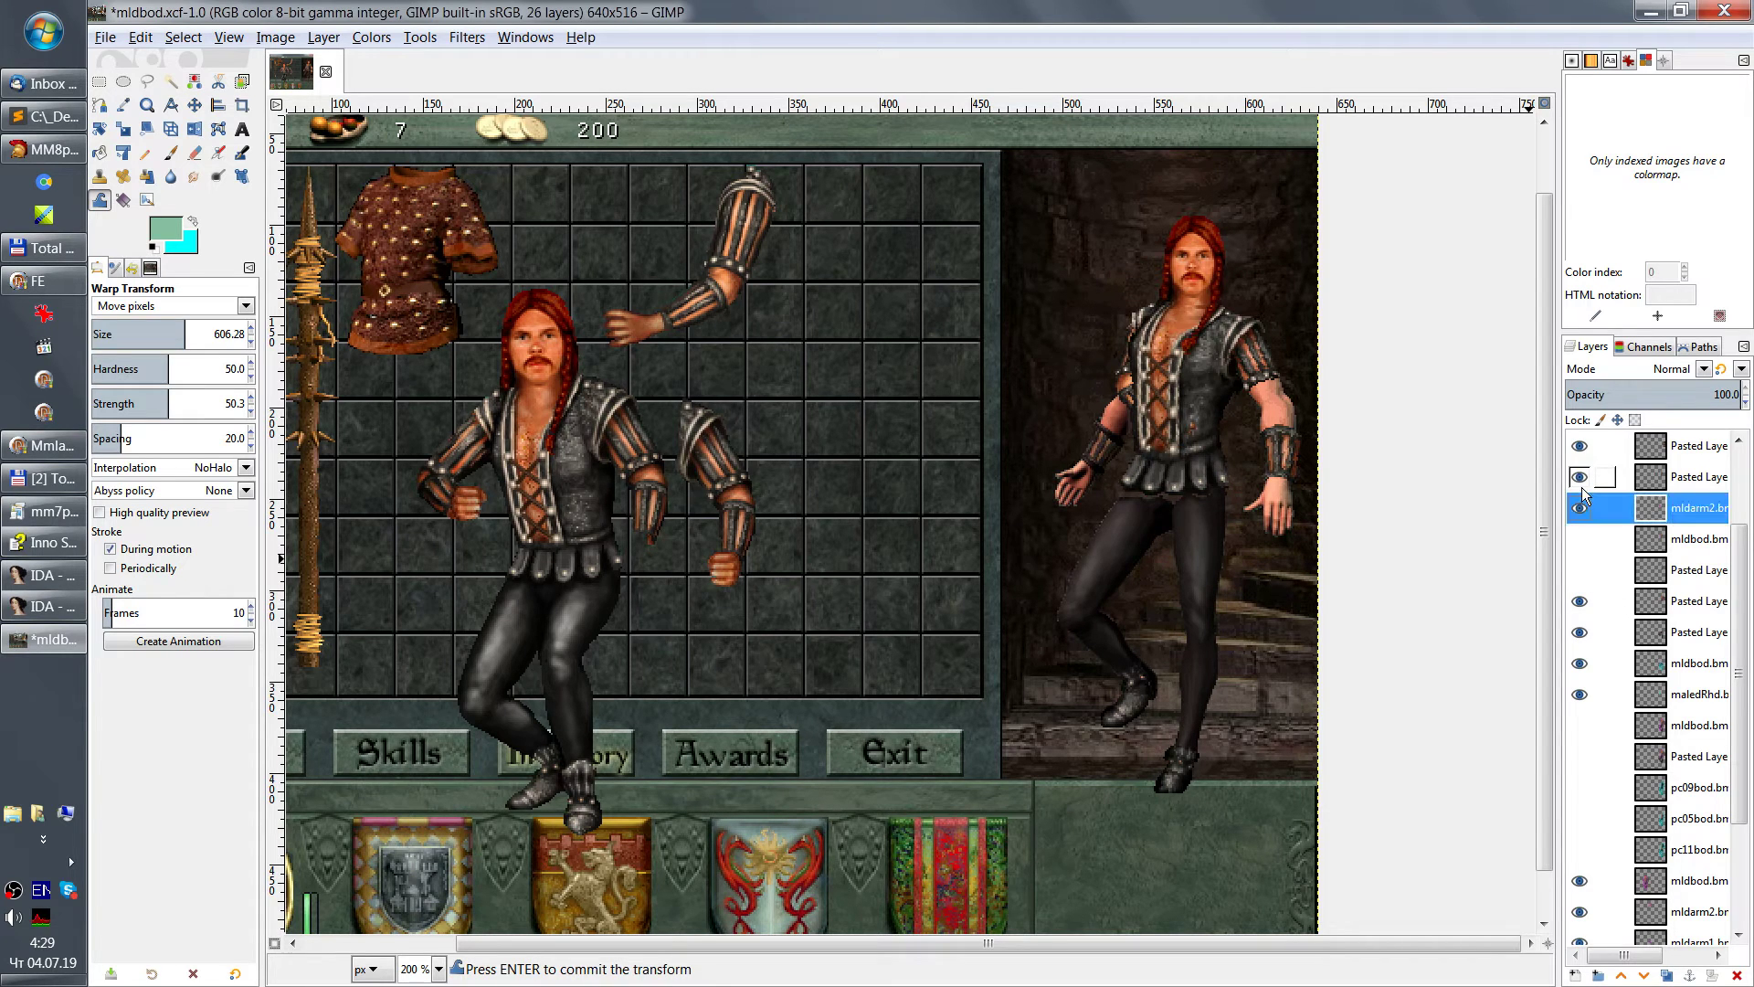
pyautogui.click(1582, 477)
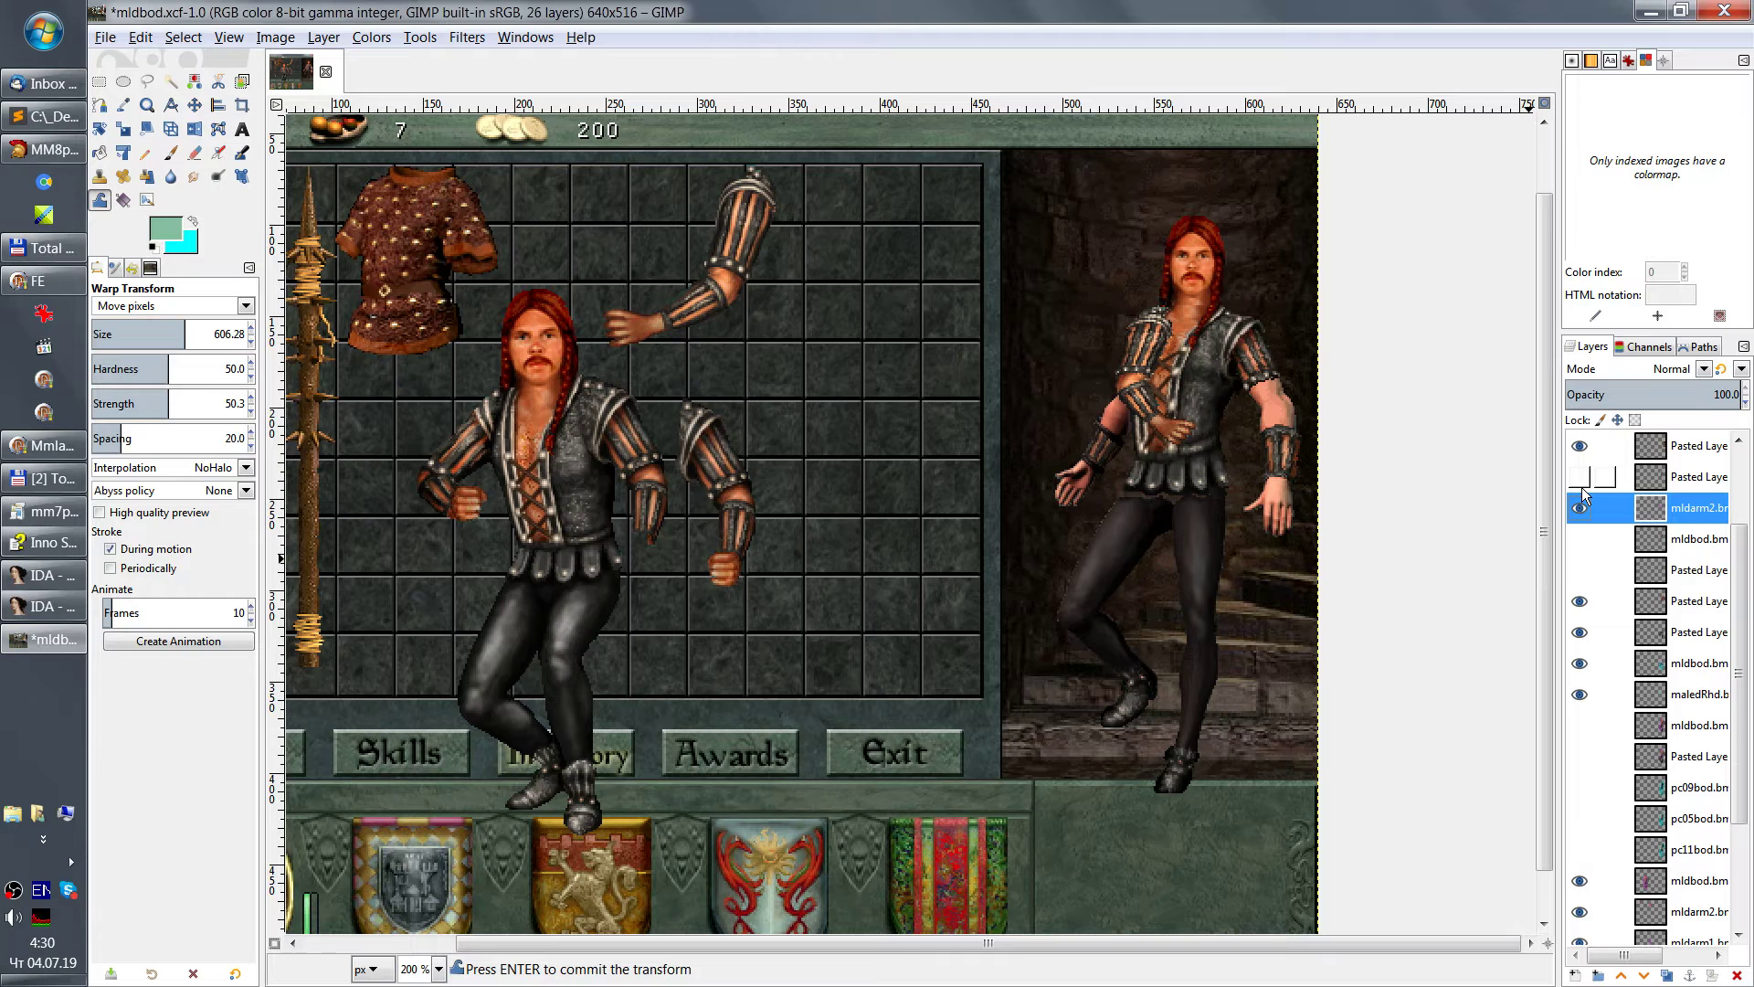
pyautogui.click(1582, 486)
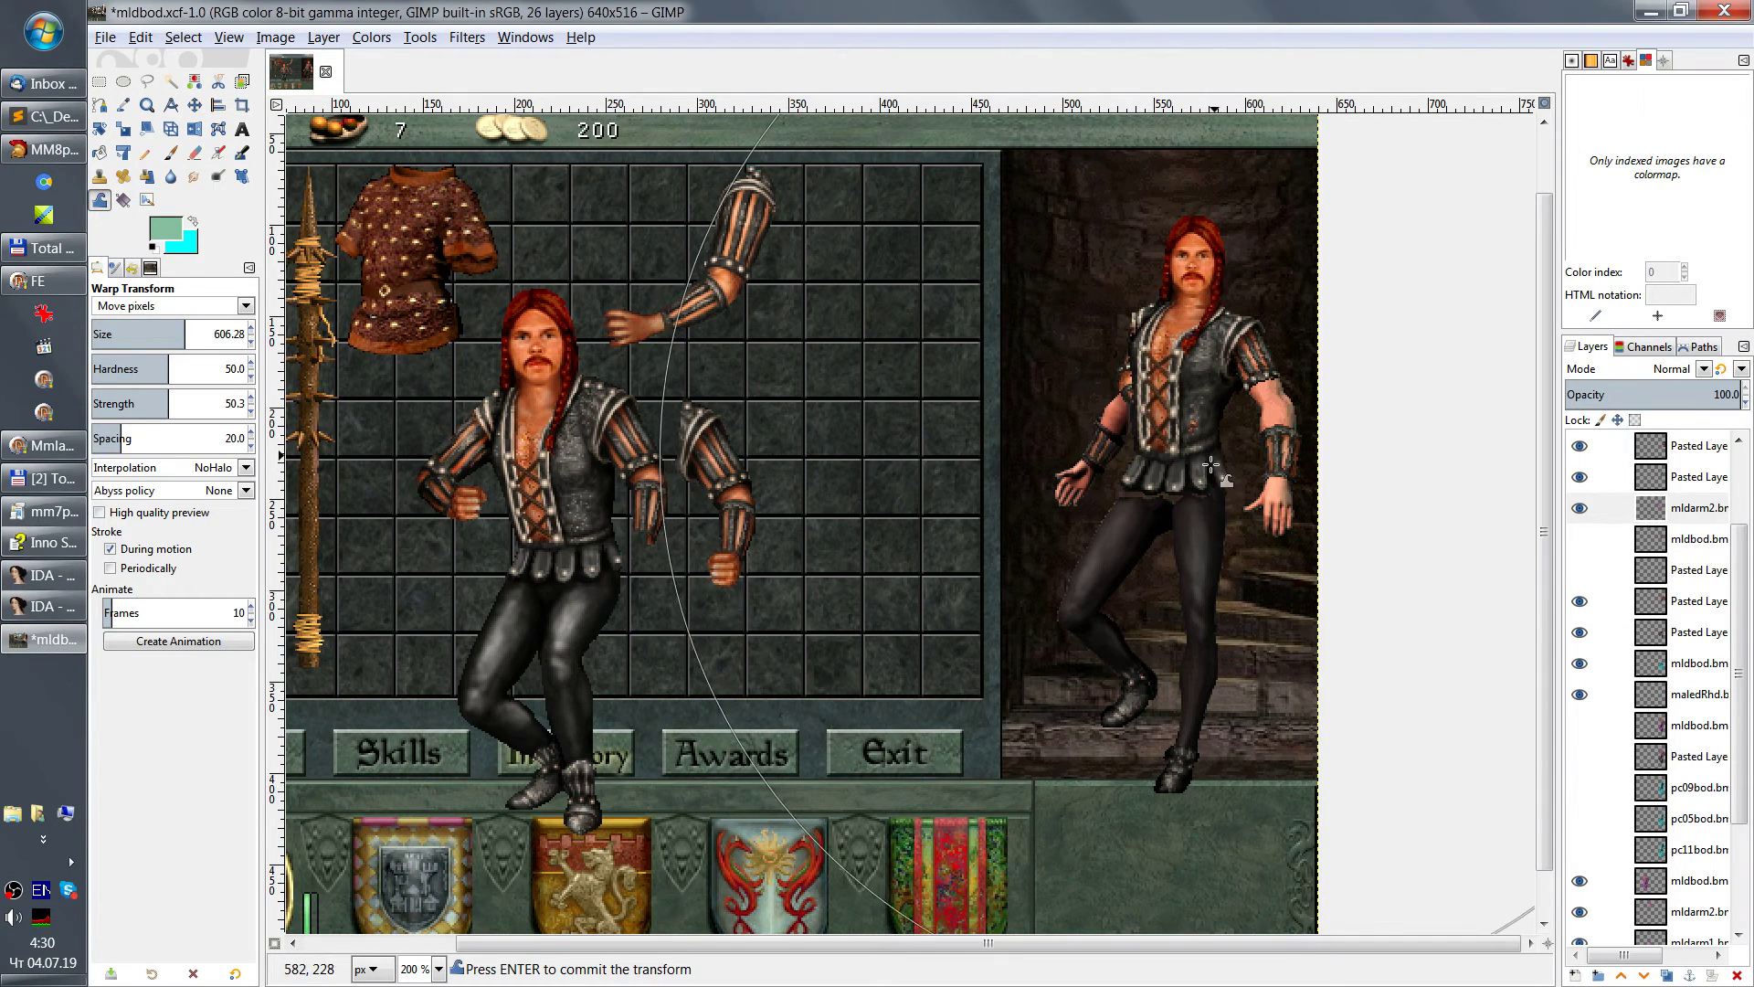
pyautogui.click(1576, 494)
pyautogui.click(1581, 507)
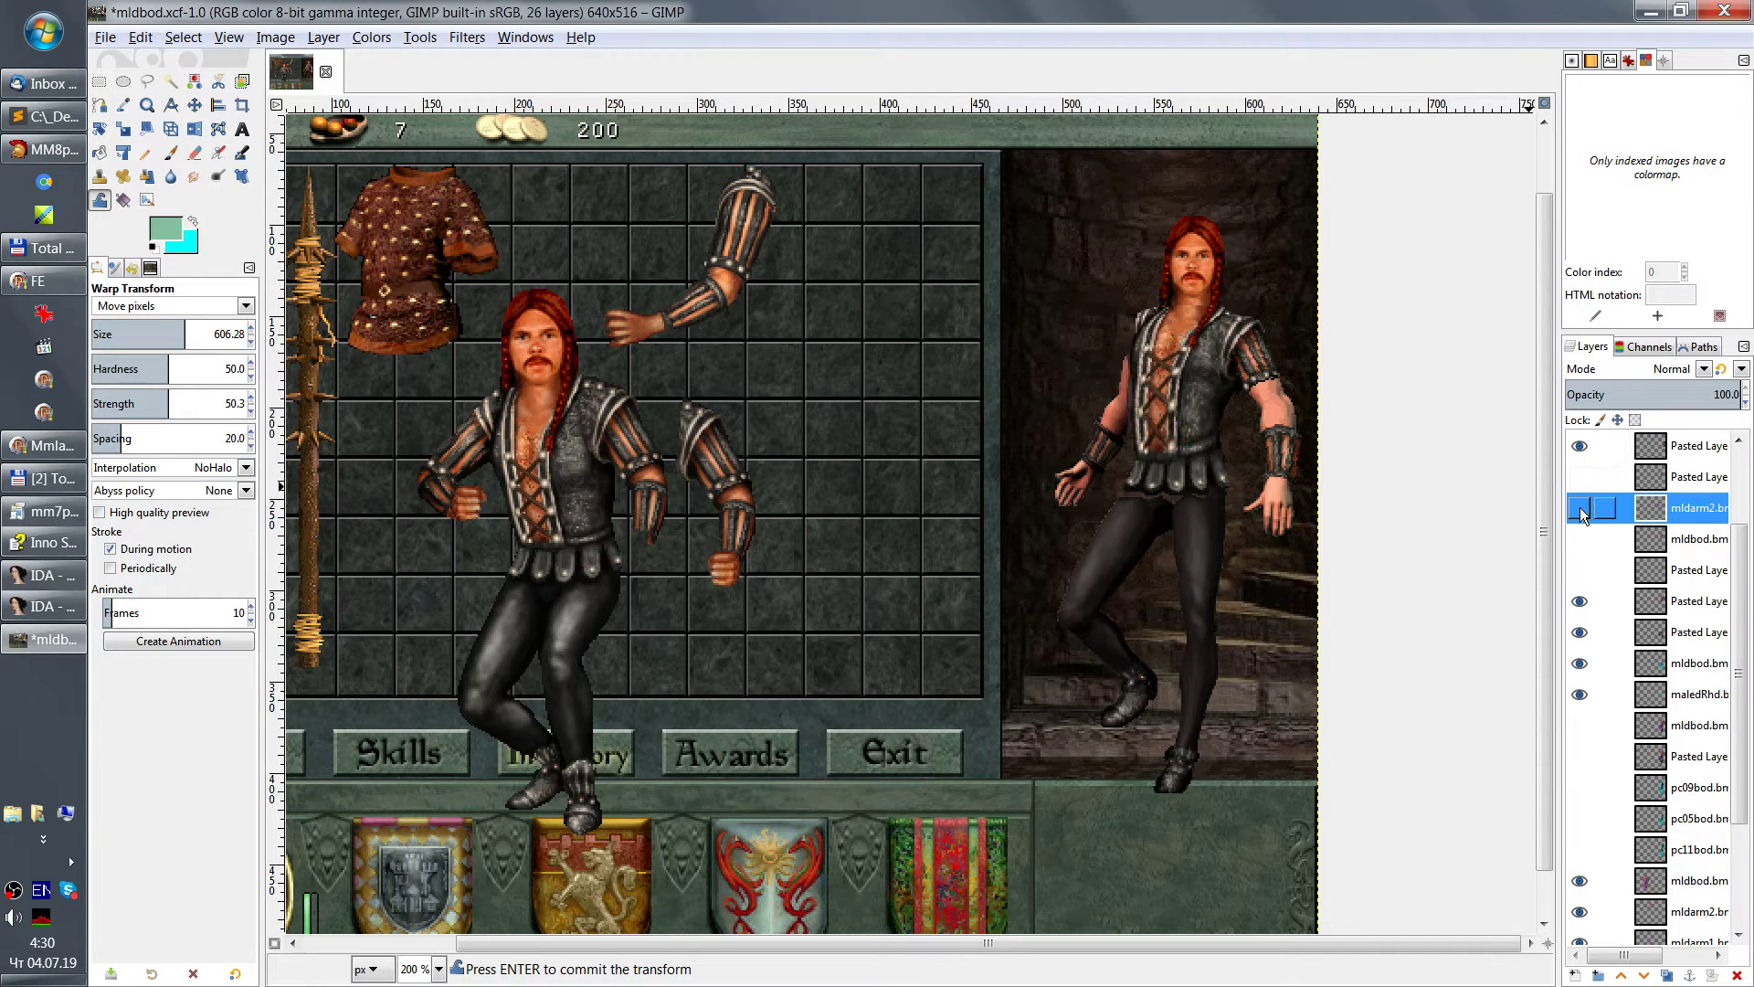
pyautogui.click(1580, 507)
pyautogui.click(1581, 507)
pyautogui.click(1581, 507)
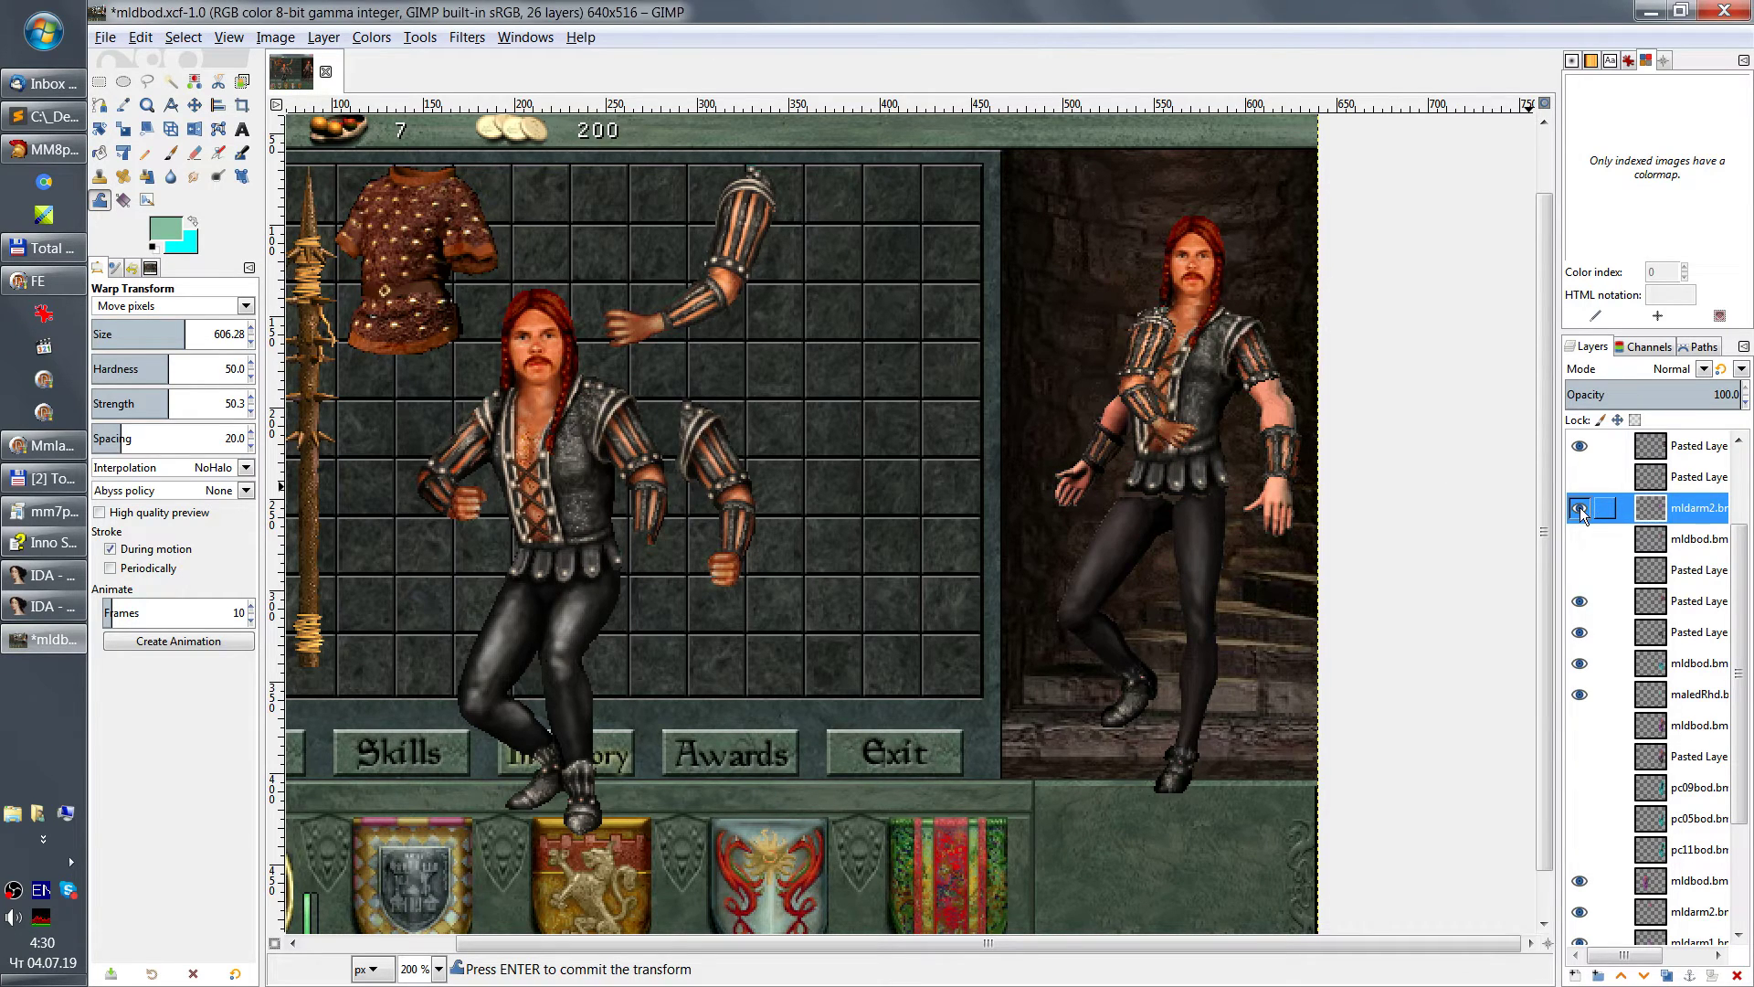
# Step: Nudge the copied arm slightly upward with two small warp strokes and show Pasted Layer #7 in place of the arm layer
pyautogui.rightClick(1581, 507)
pyautogui.click(1146, 7)
pyautogui.moveTo(1153, 488); pyautogui.dragTo(1152, 477)
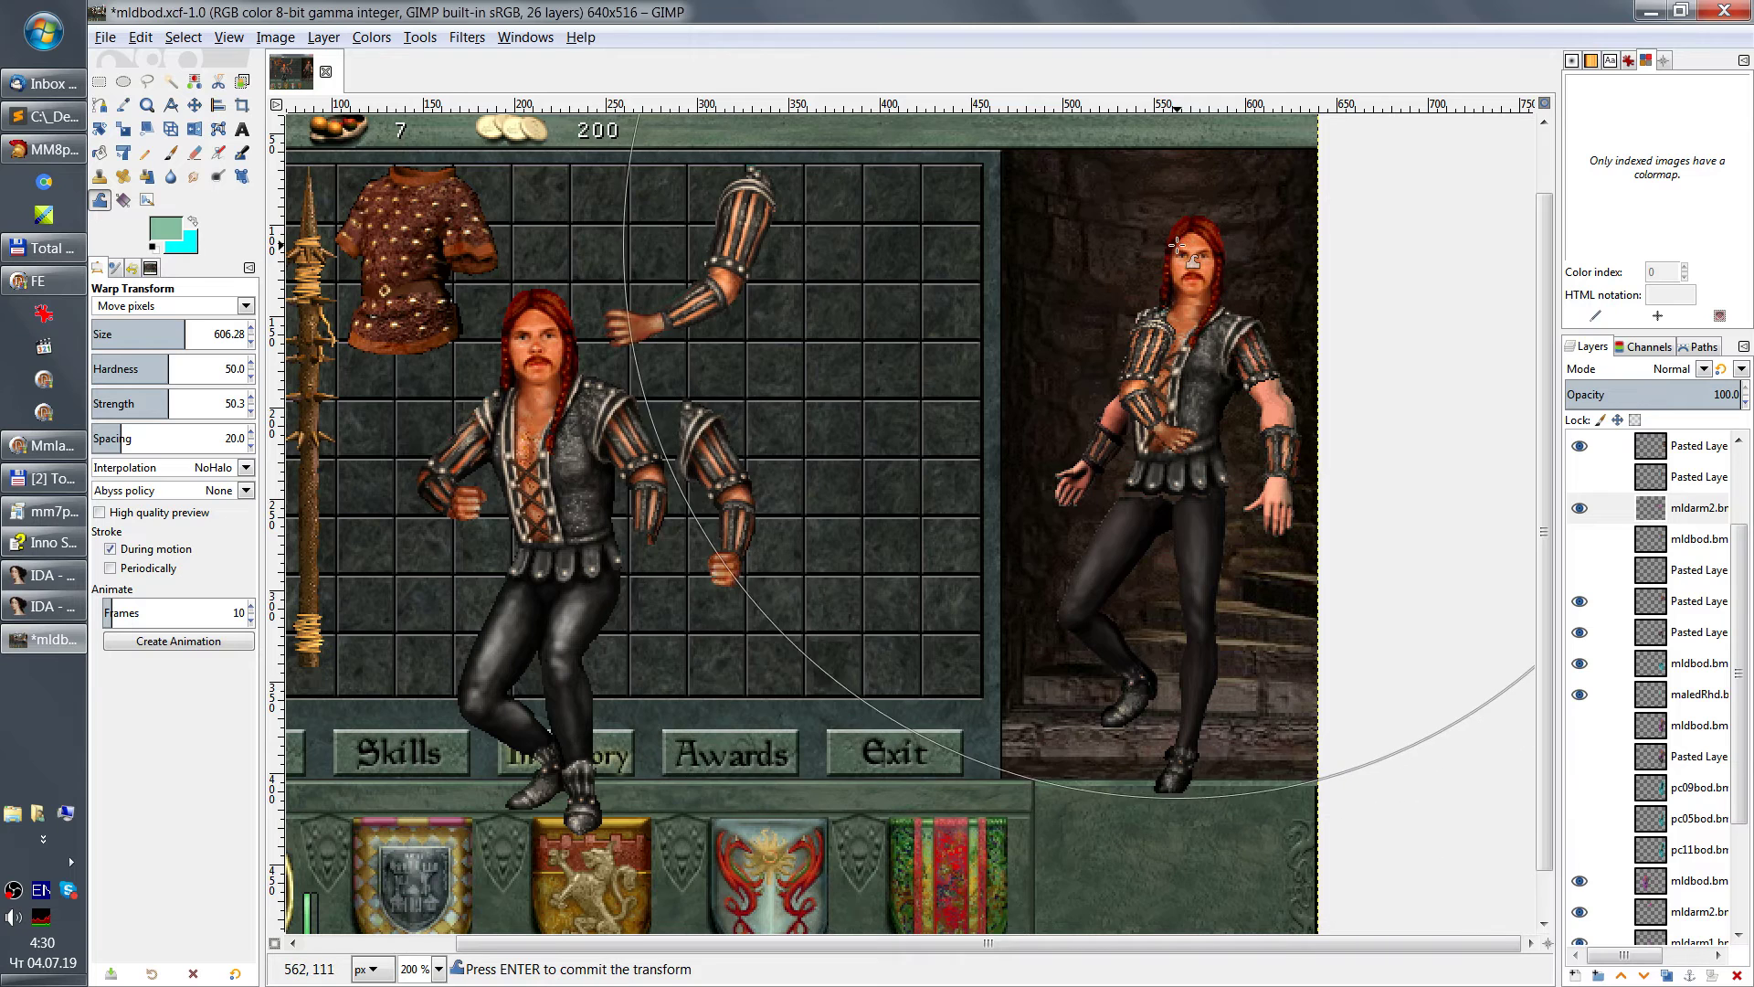
pyautogui.moveTo(1176, 246); pyautogui.dragTo(1176, 231)
pyautogui.click(1577, 478)
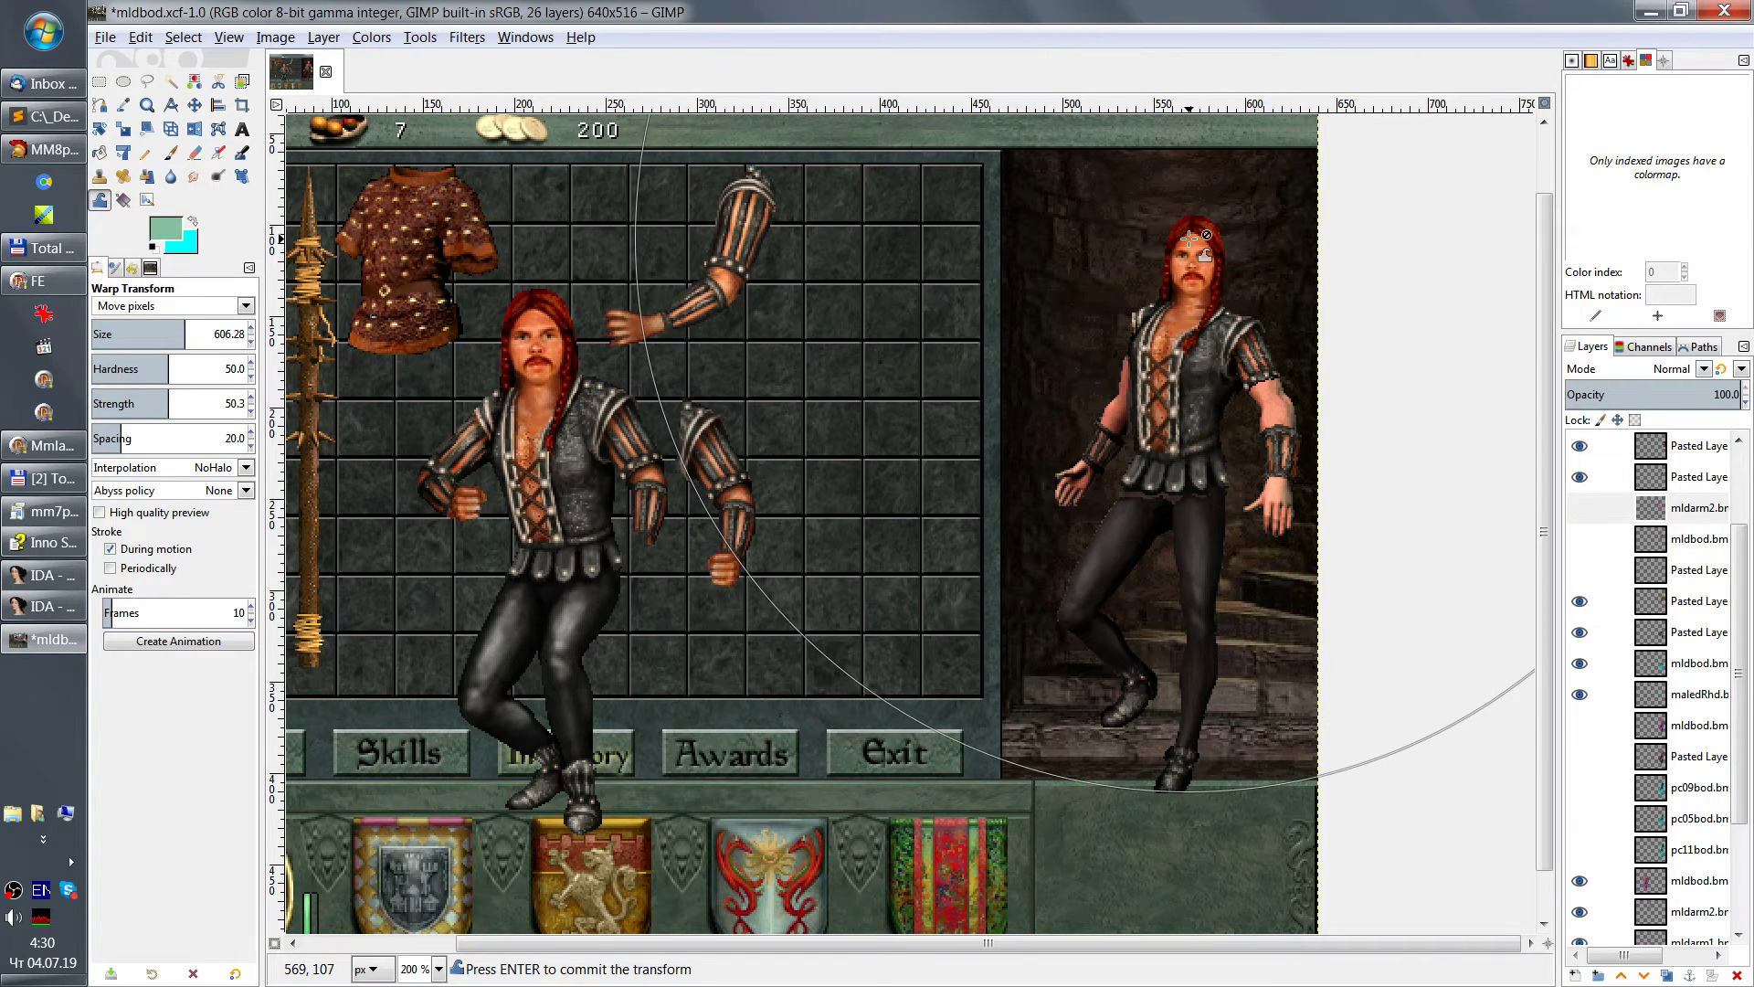
# Step: Show the warped arm layer and compare it with the body by toggling the visibility of the two pasted torso layers
pyautogui.click(1579, 508)
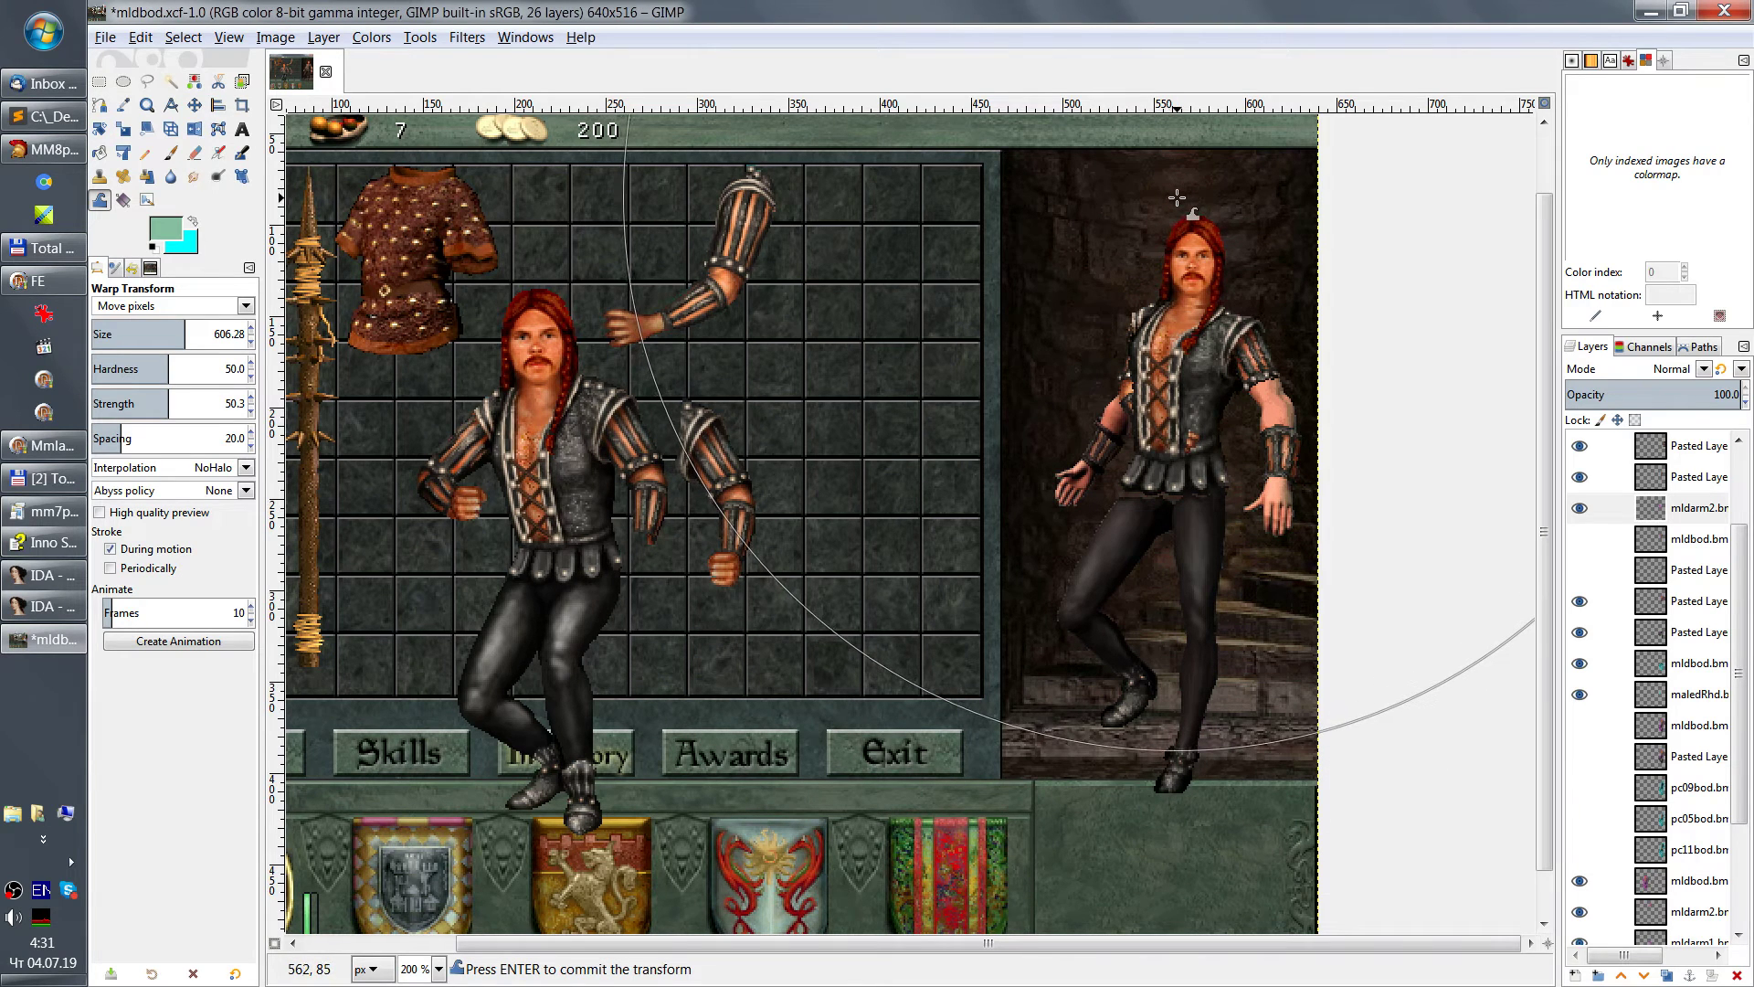
pyautogui.click(1580, 477)
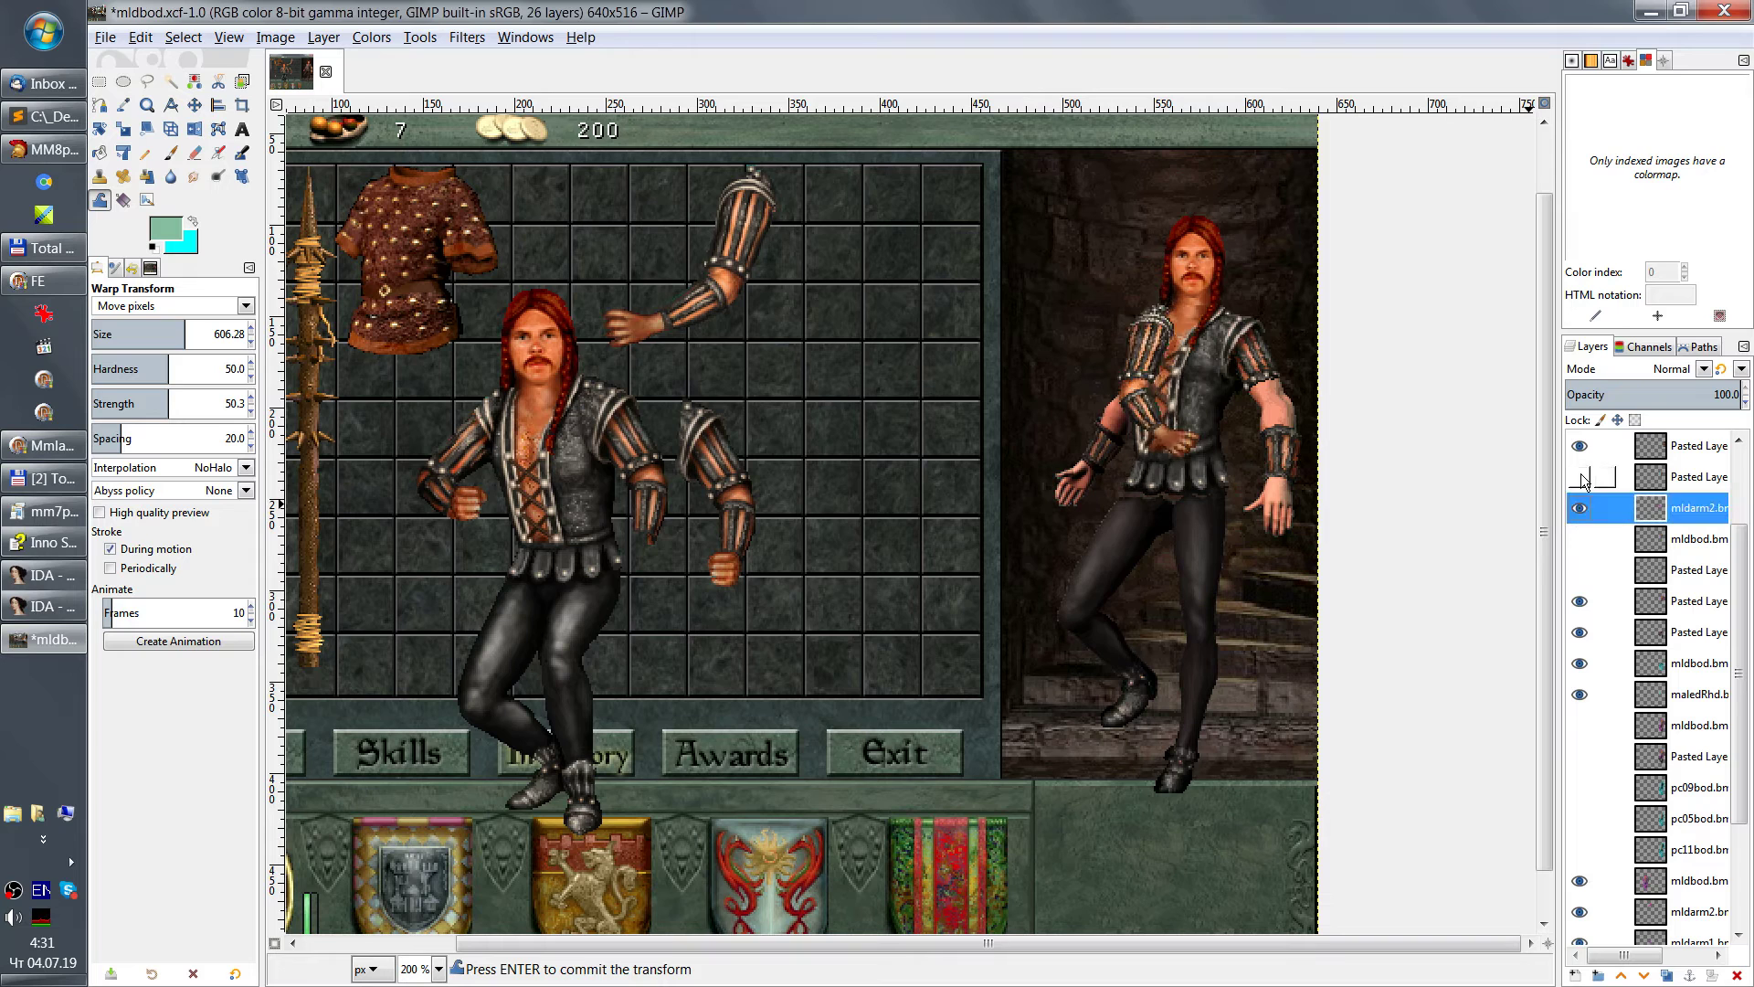
pyautogui.click(1583, 477)
pyautogui.click(1583, 477)
pyautogui.click(1580, 477)
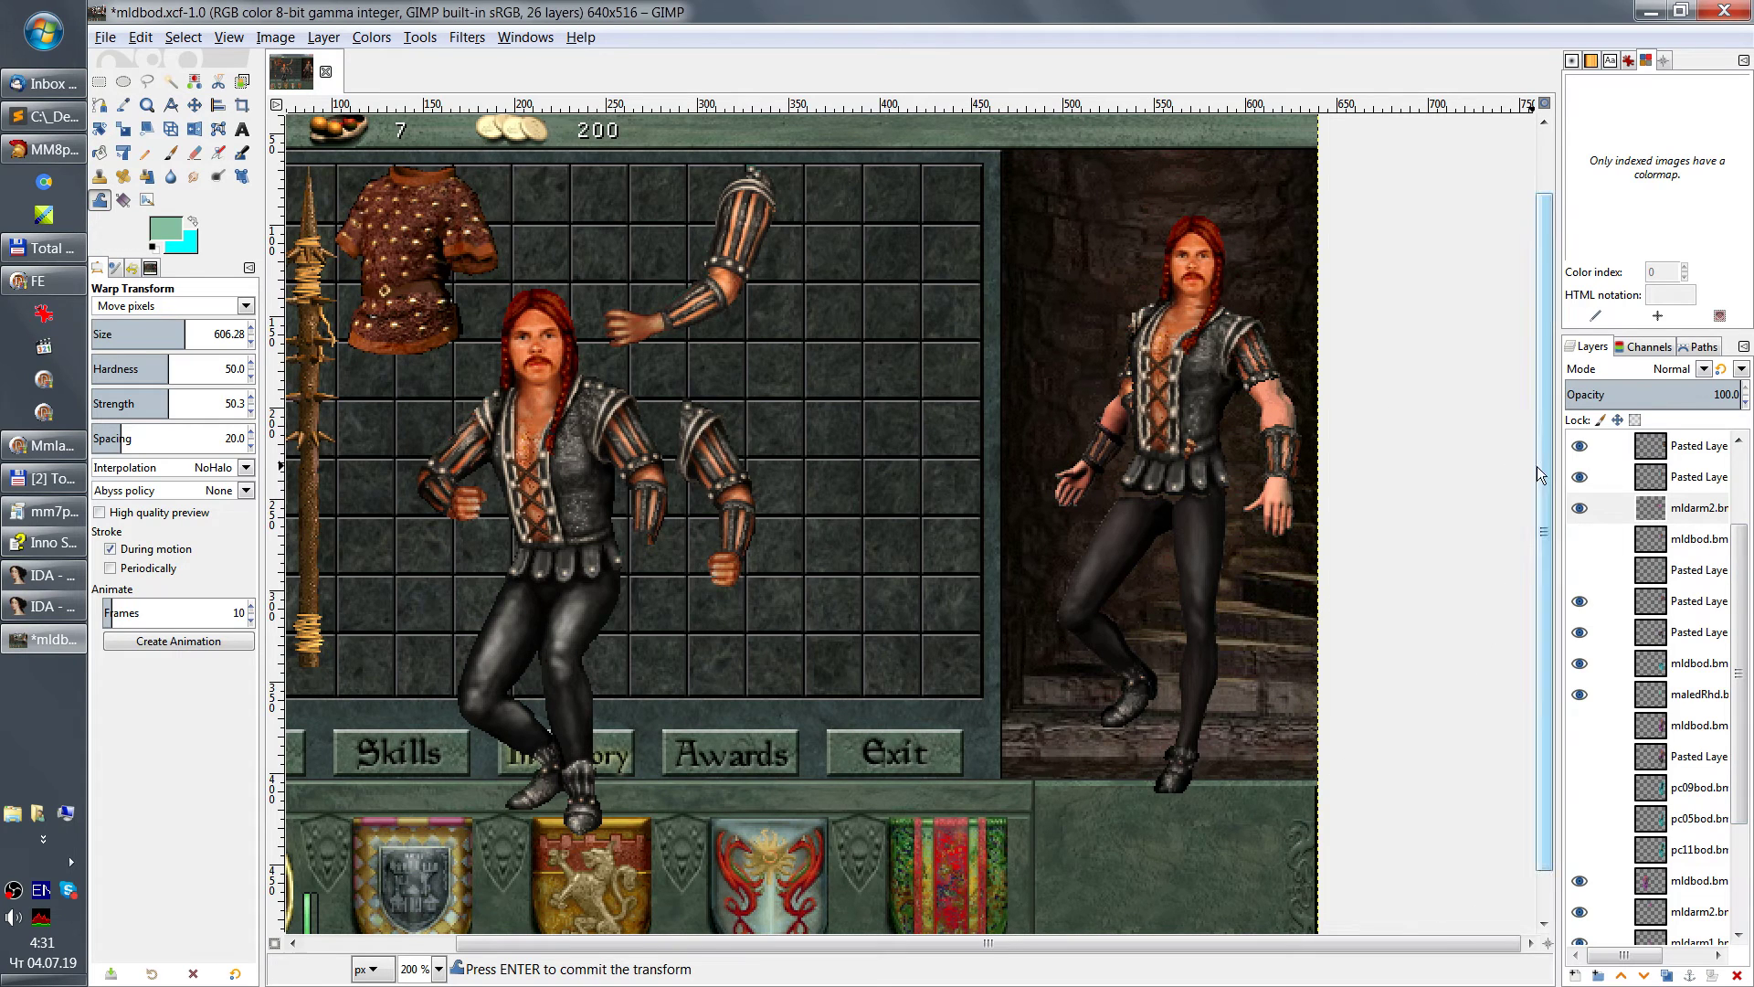
pyautogui.click(1580, 476)
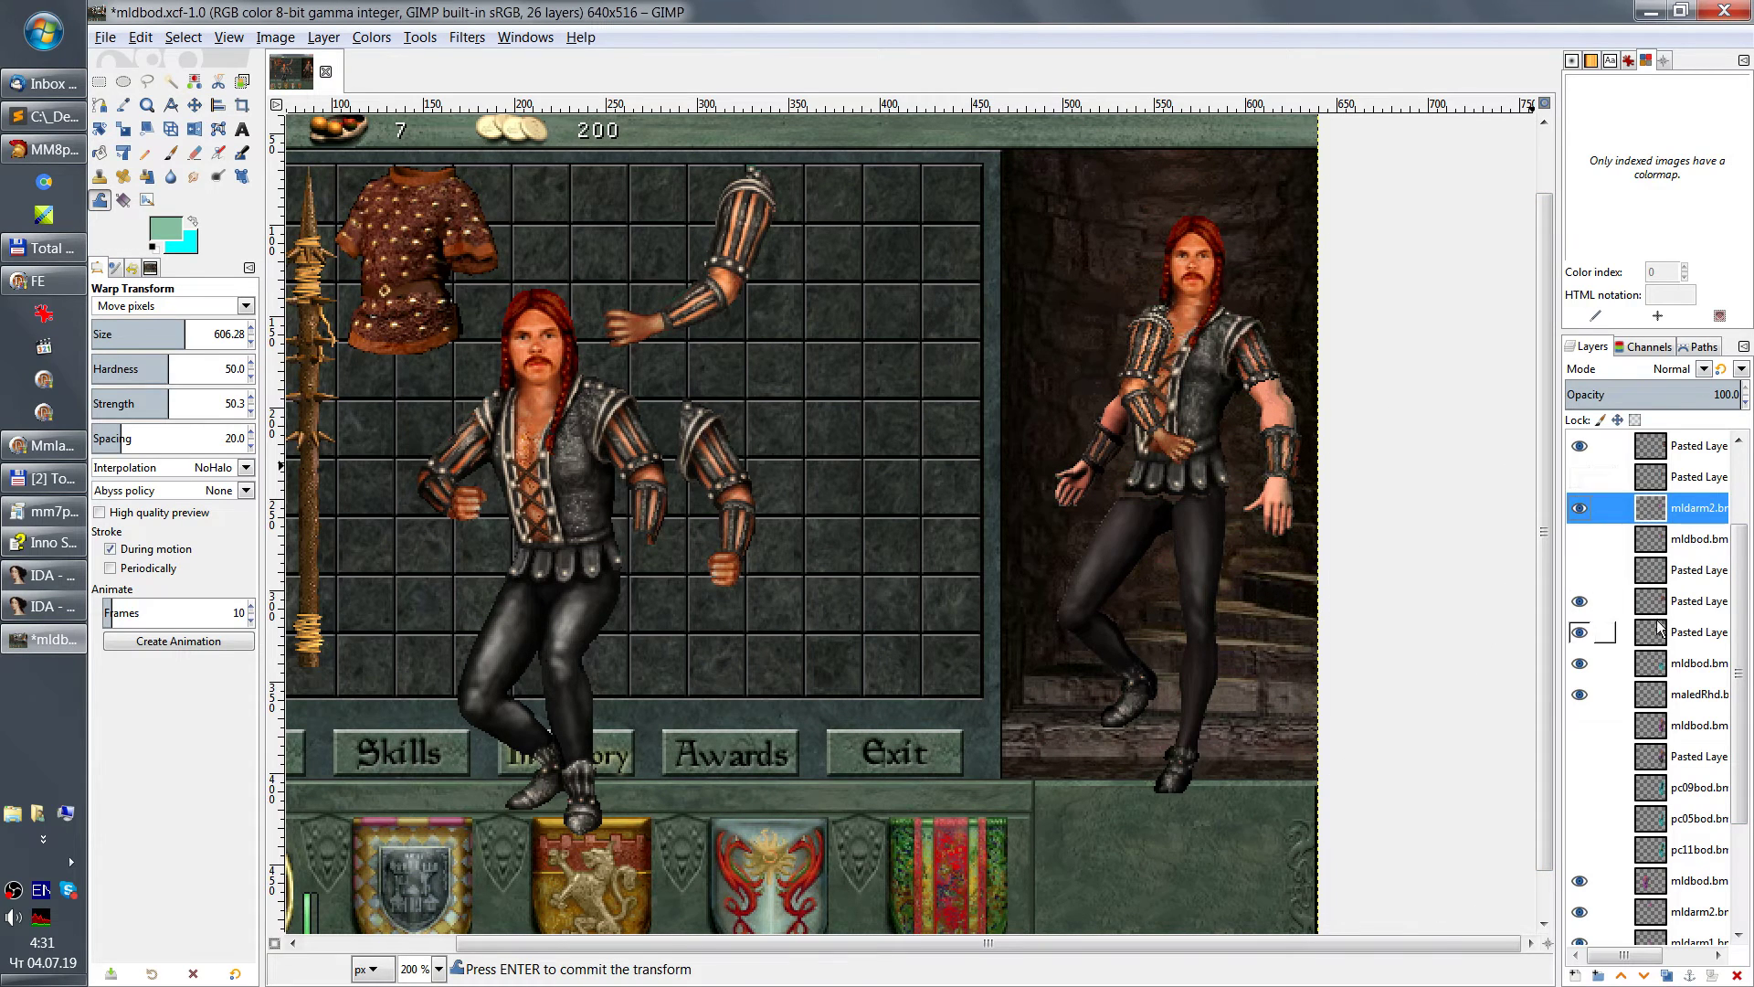
pyautogui.click(1580, 601)
pyautogui.click(1580, 601)
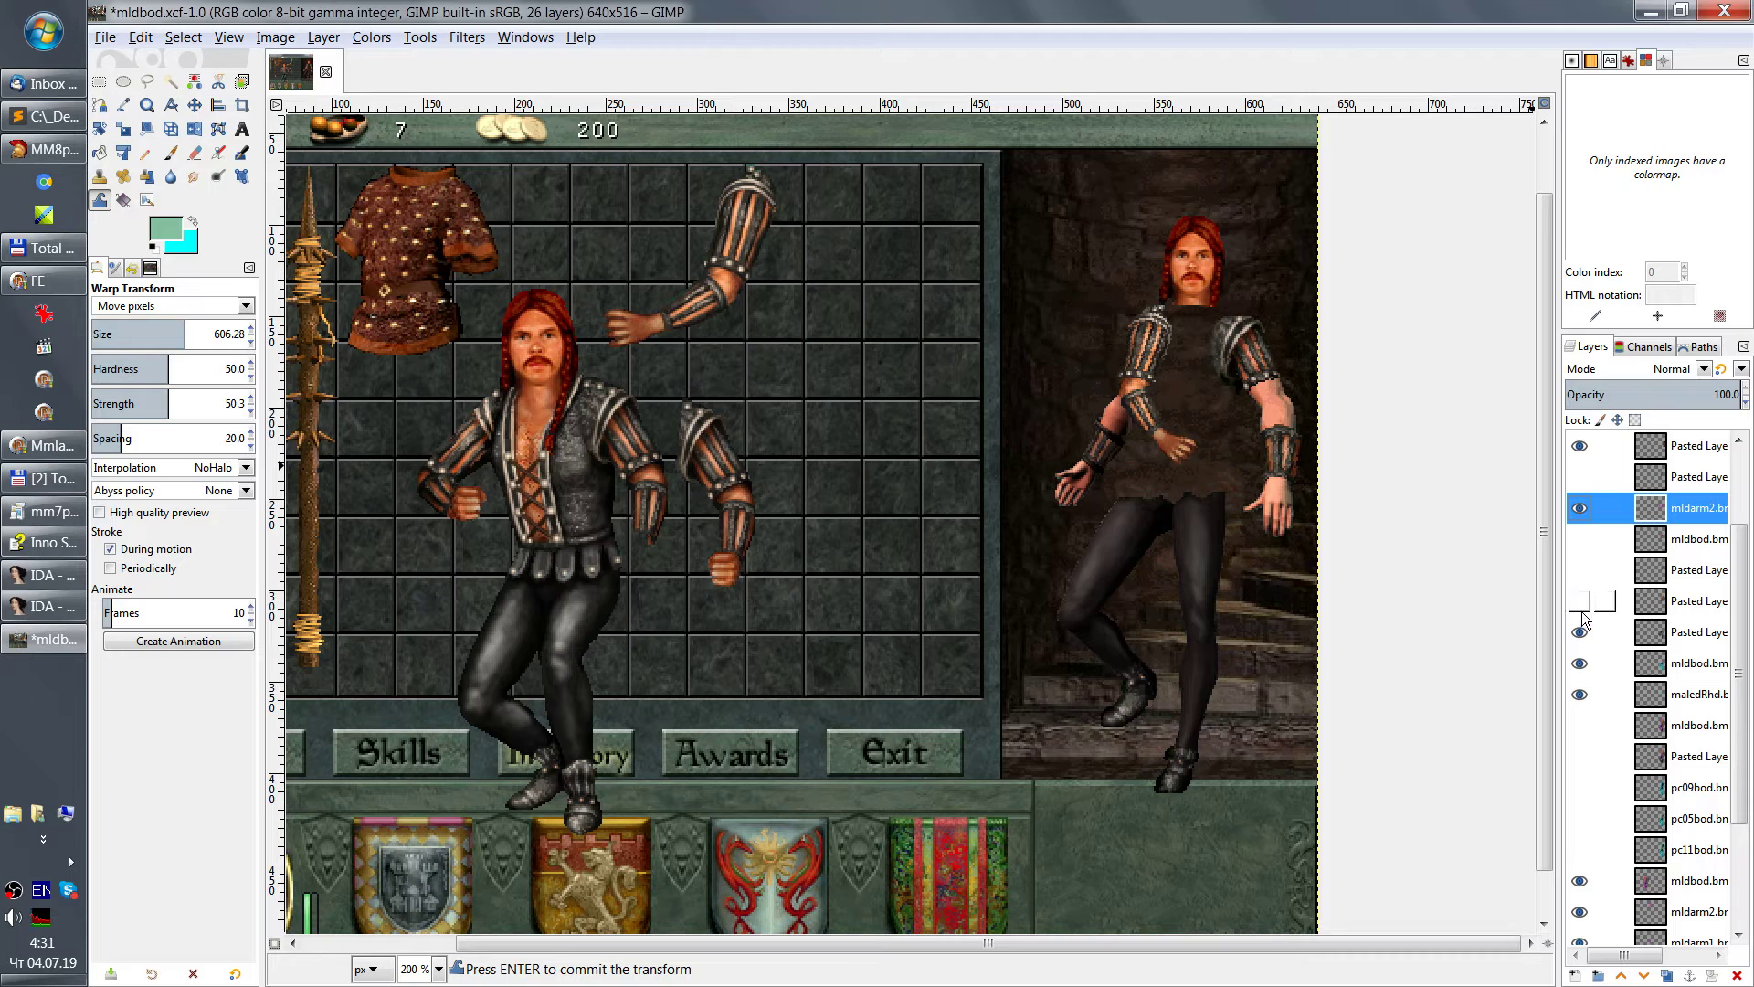
pyautogui.click(1580, 476)
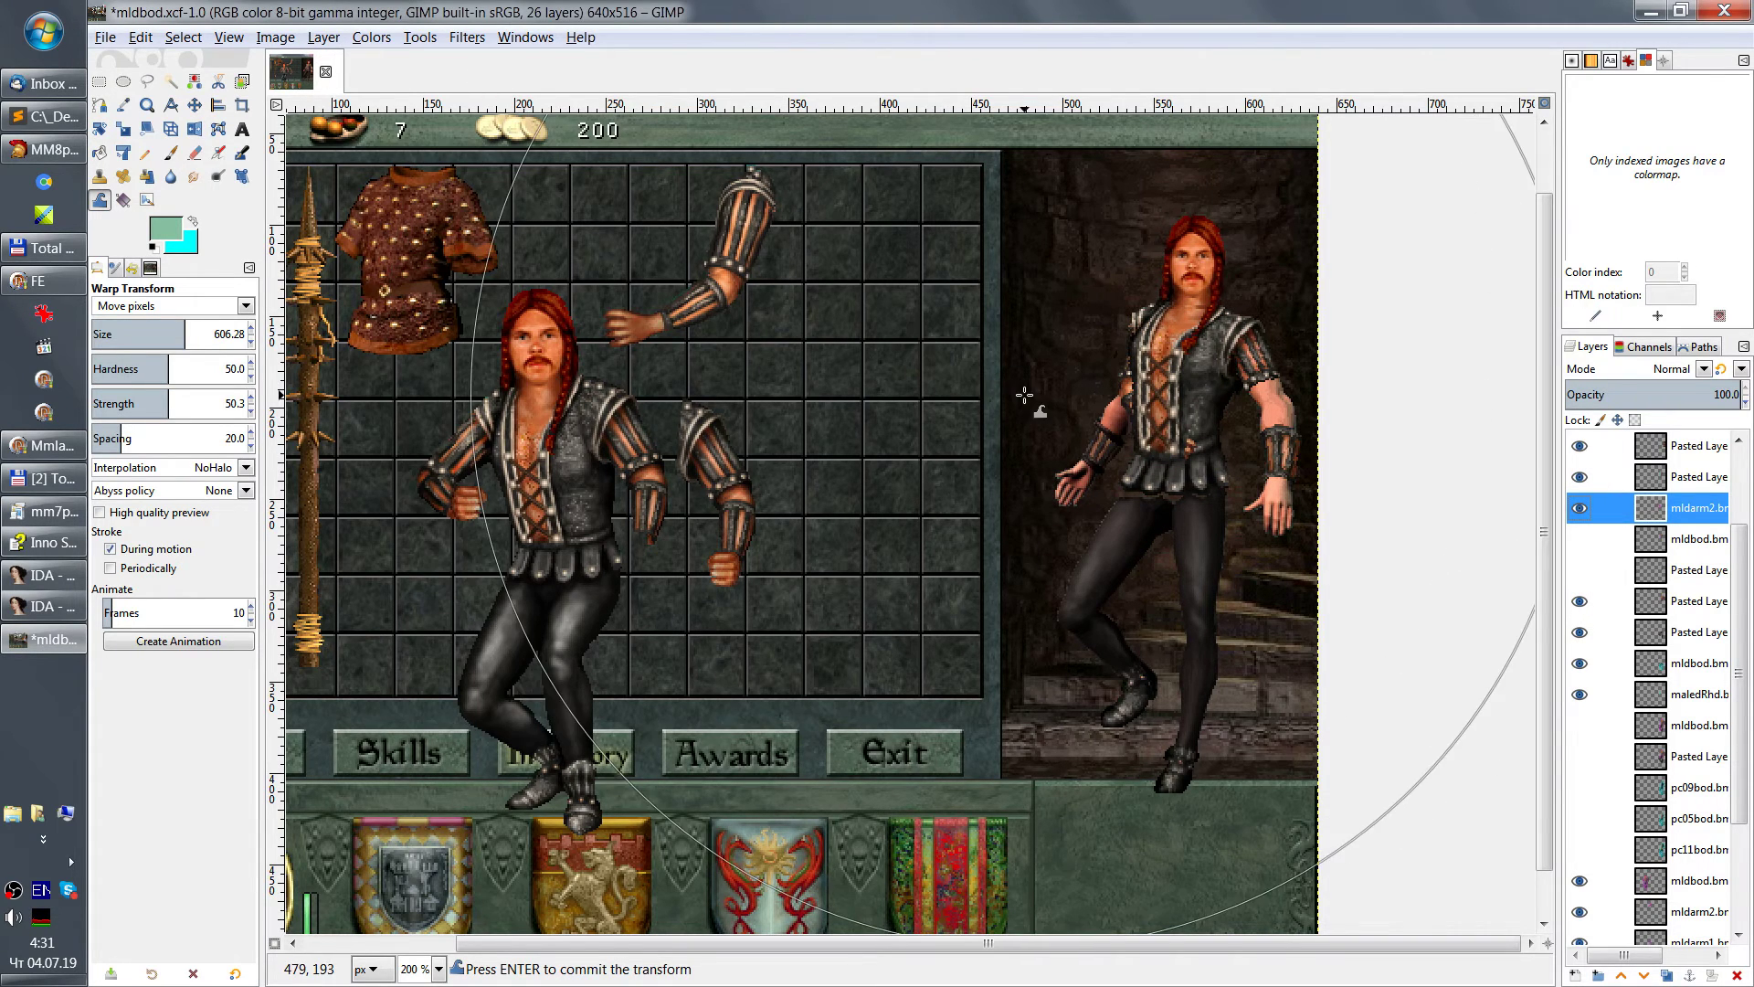
# Step: Put the current composite into a separate new image and return to the mldbod.xcf image
pyautogui.hotkey('ctrl', 'shift', 'v')
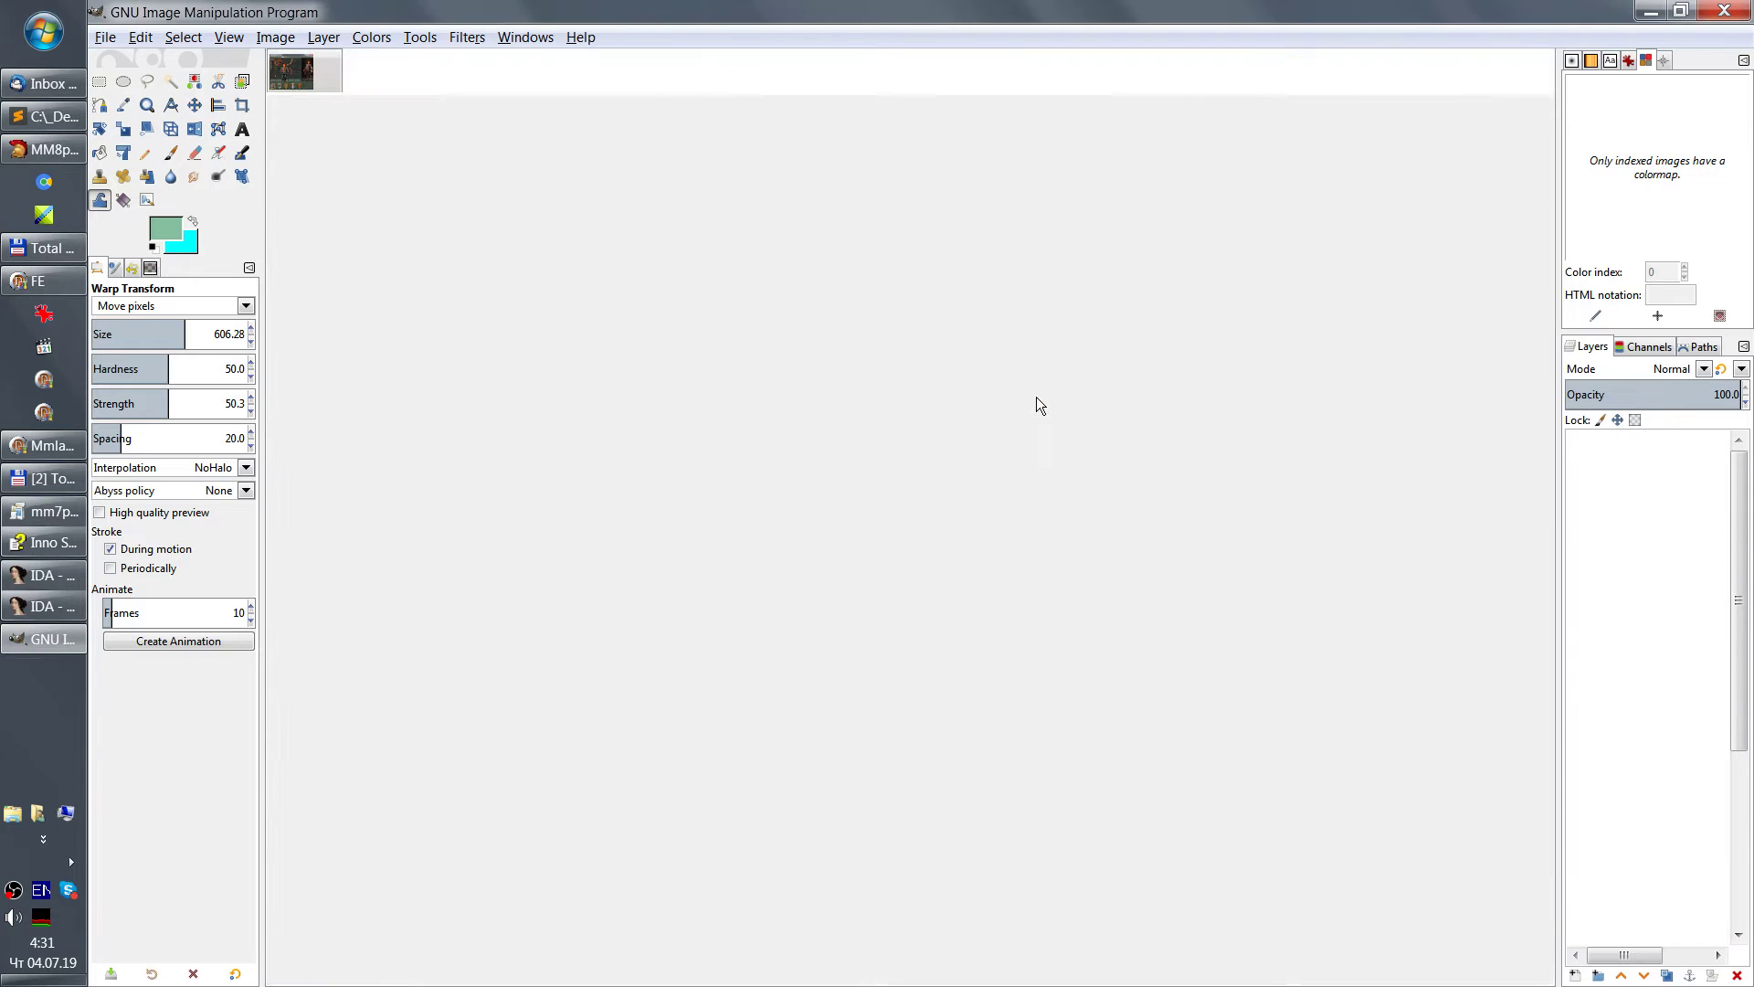
pyautogui.click(292, 84)
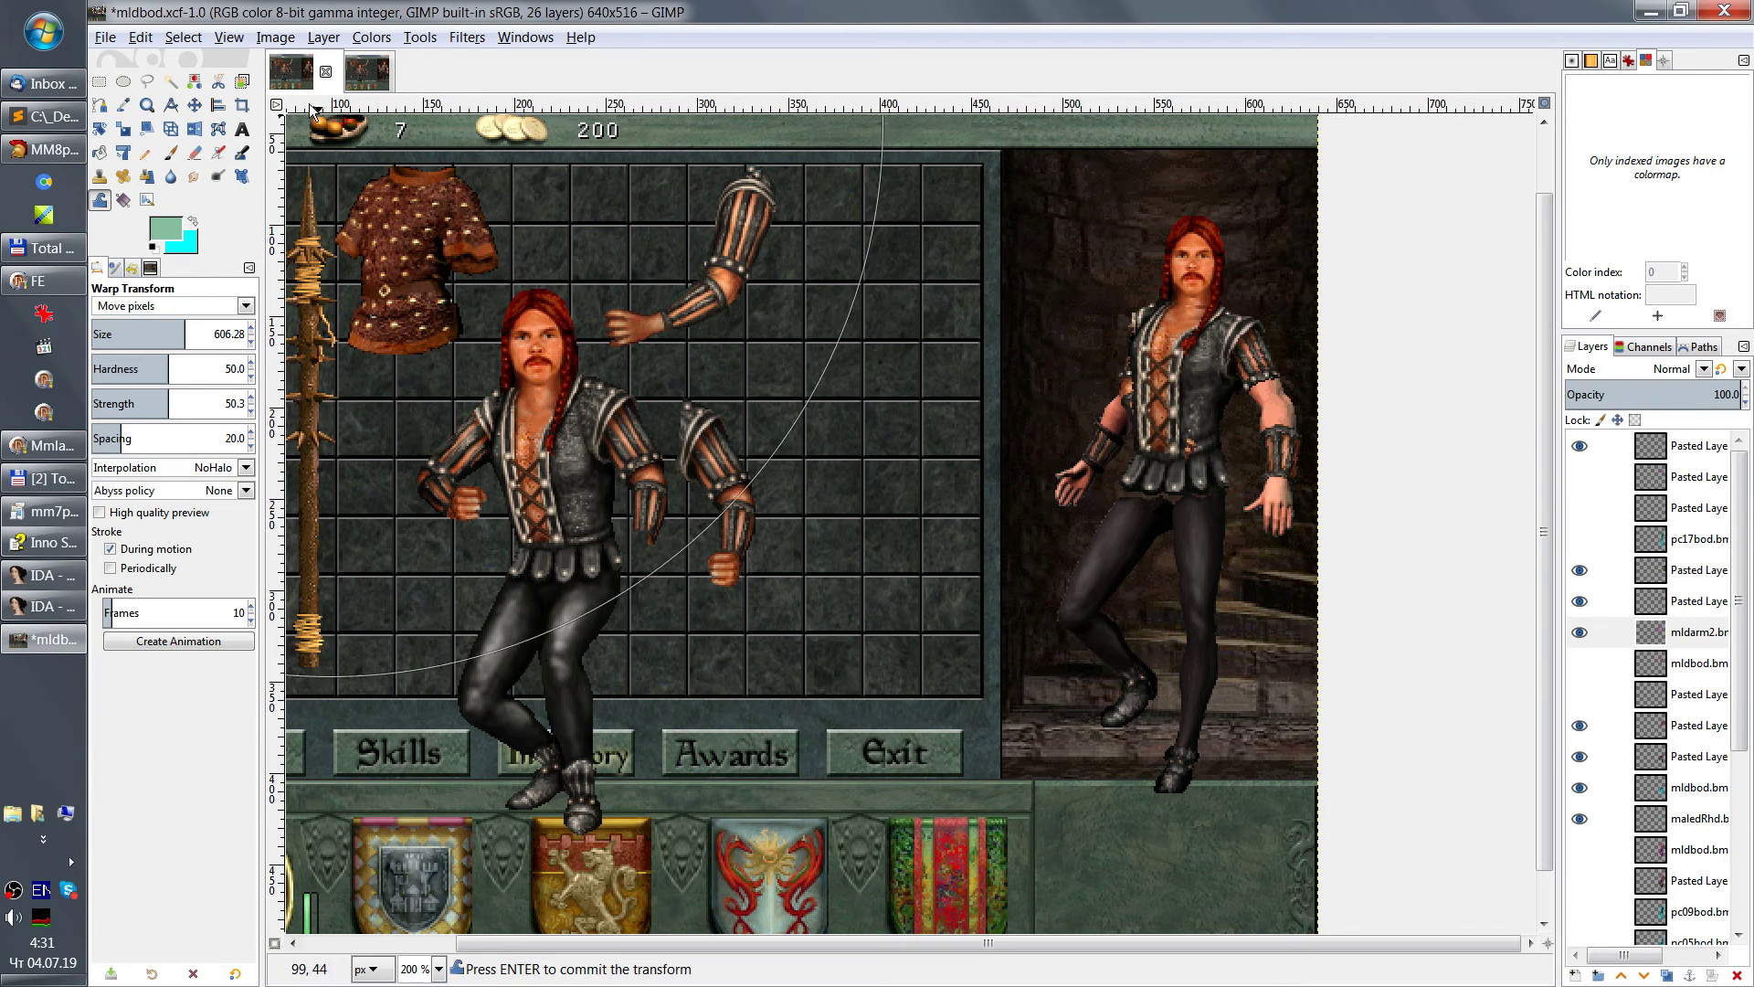
# Step: Hide the torso, body, background and screenshot layers so only the head, the warped arm copy and the other arm stay visible
pyautogui.click(1577, 610)
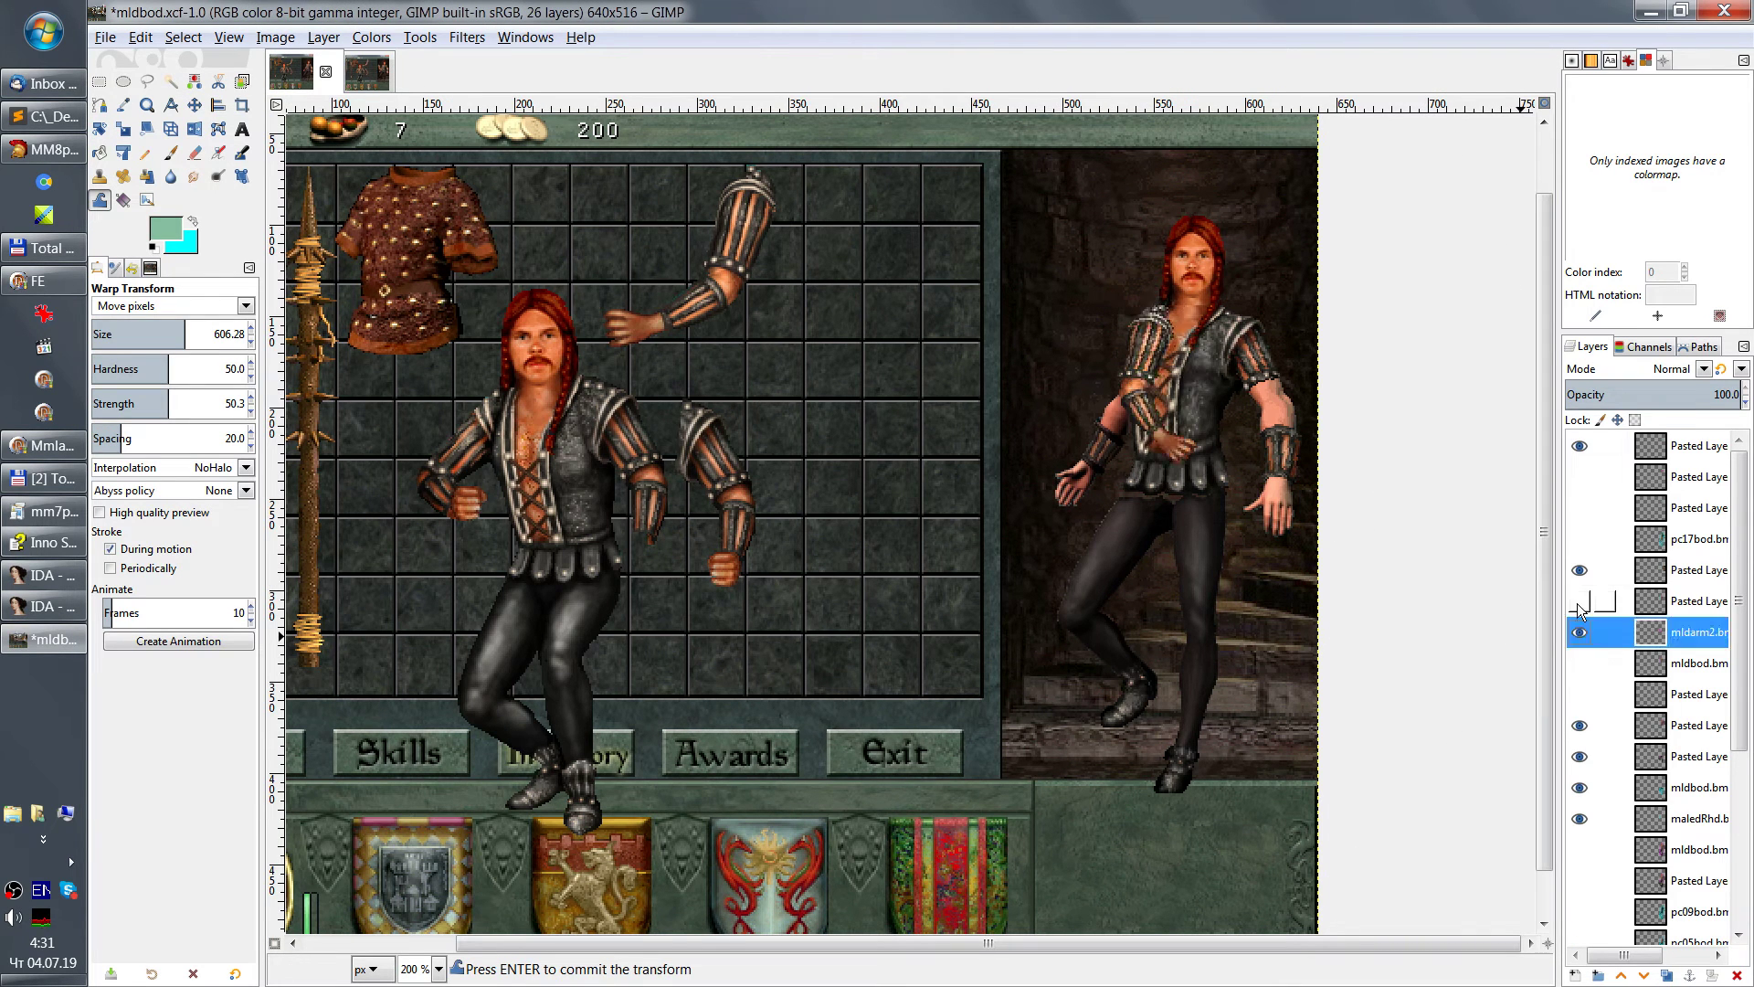
pyautogui.moveTo(1586, 728); pyautogui.dragTo(1578, 817)
pyautogui.scroll(-5, 1691, 733)
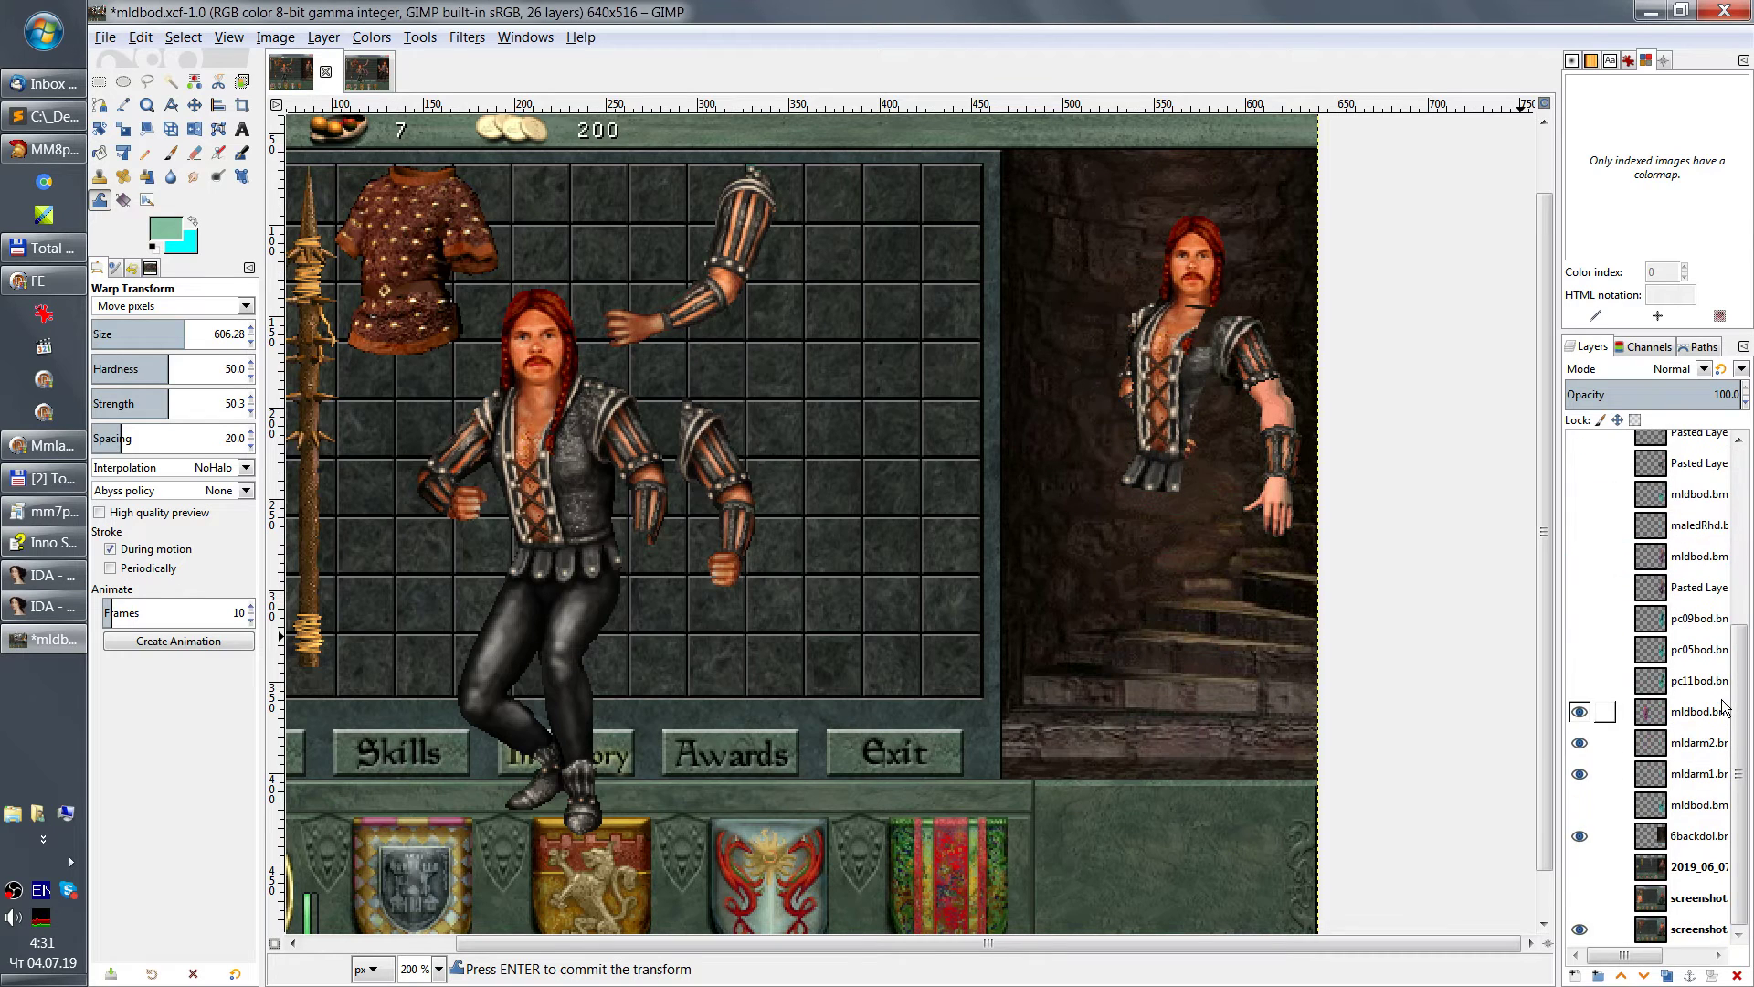
pyautogui.click(1579, 712)
pyautogui.click(1579, 743)
pyautogui.moveTo(1577, 774); pyautogui.dragTo(1583, 932)
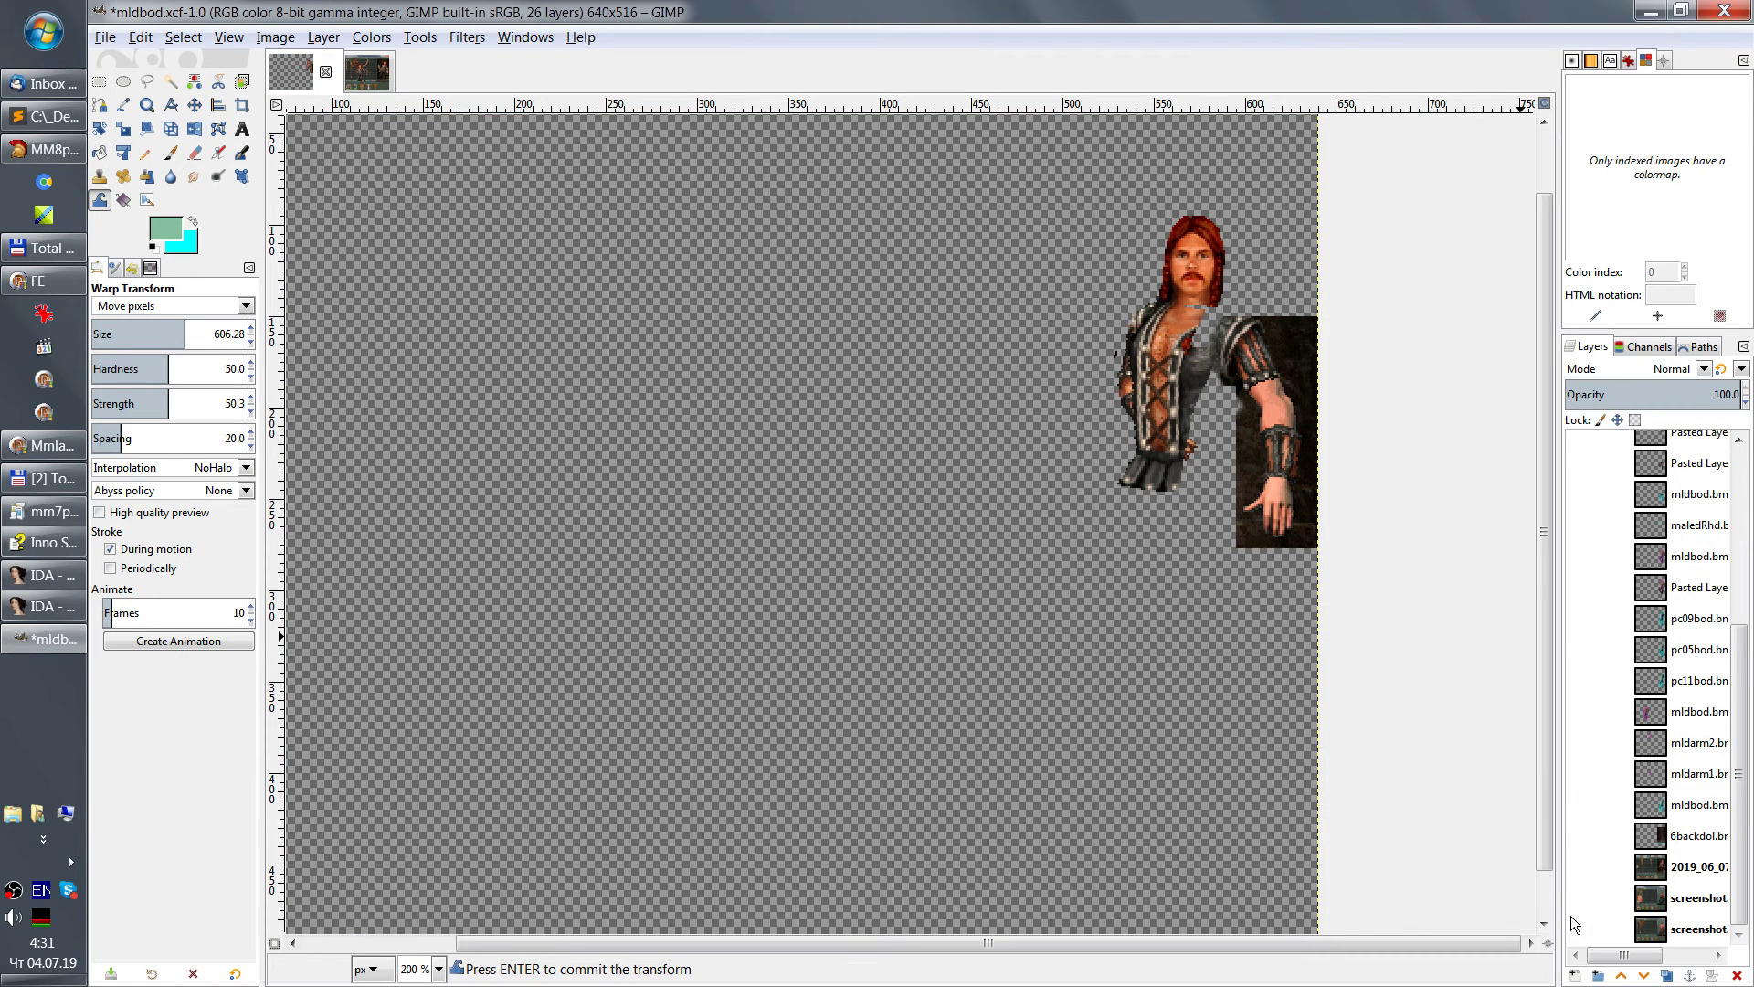
pyautogui.scroll(3, 1263, 342)
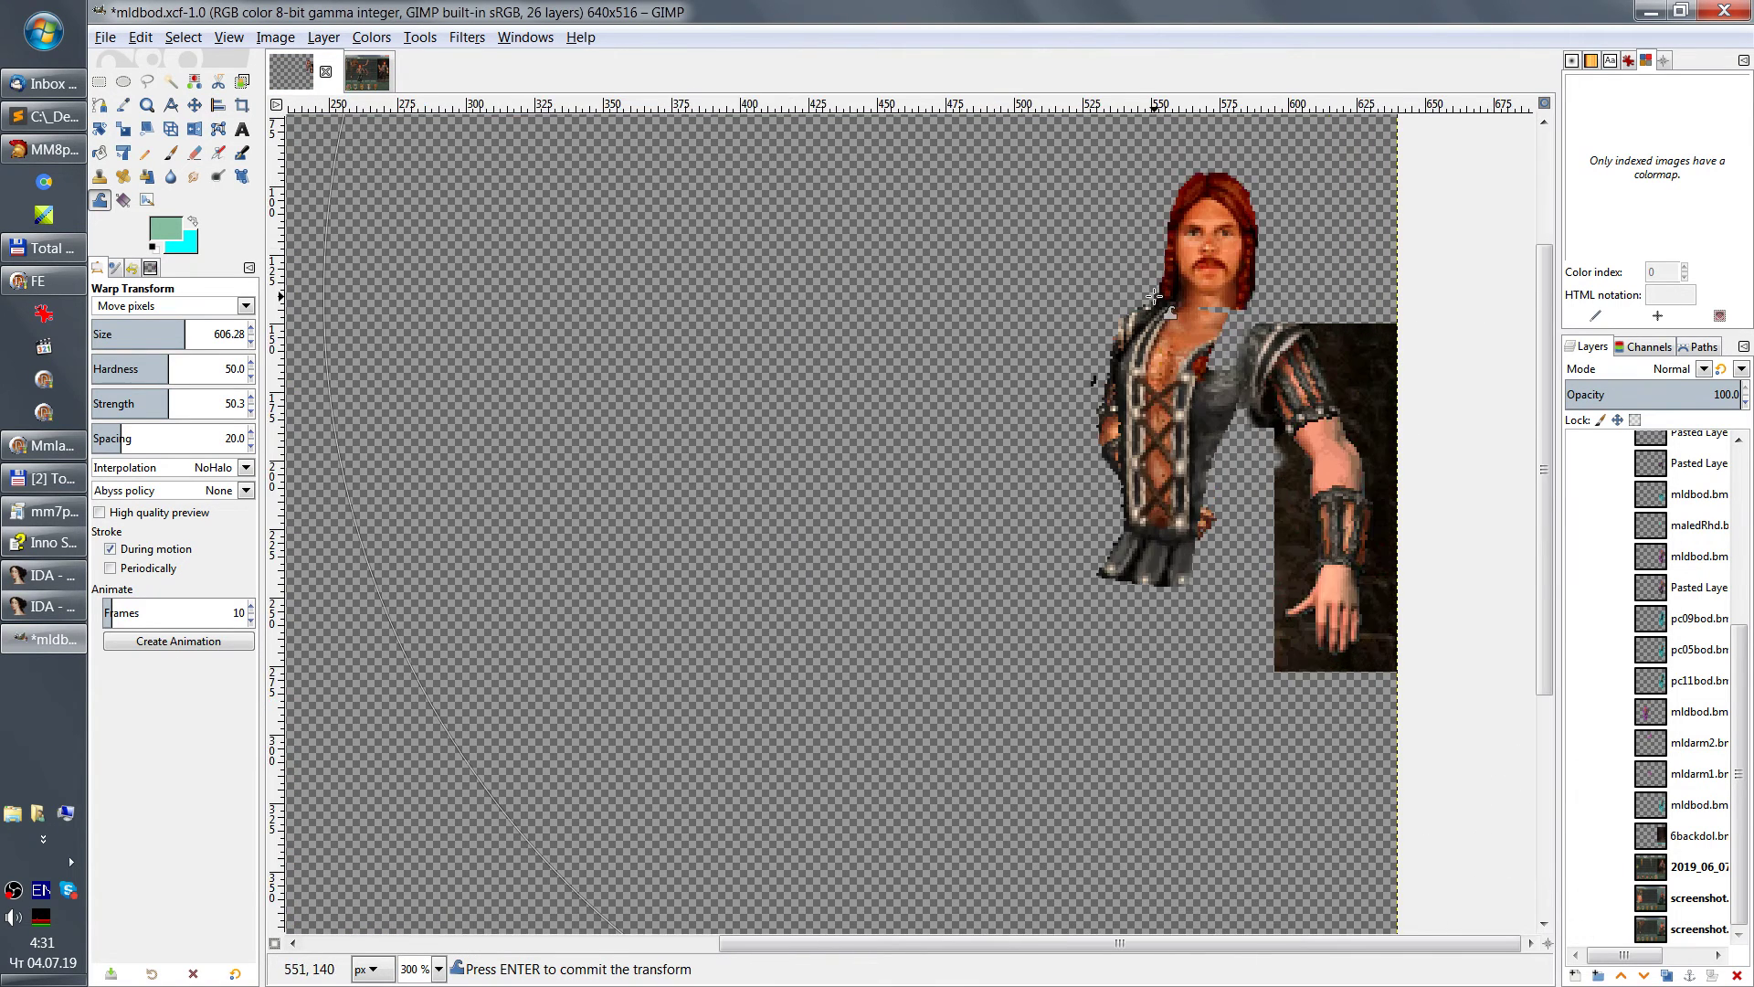
pyautogui.scroll(-4, 1154, 294)
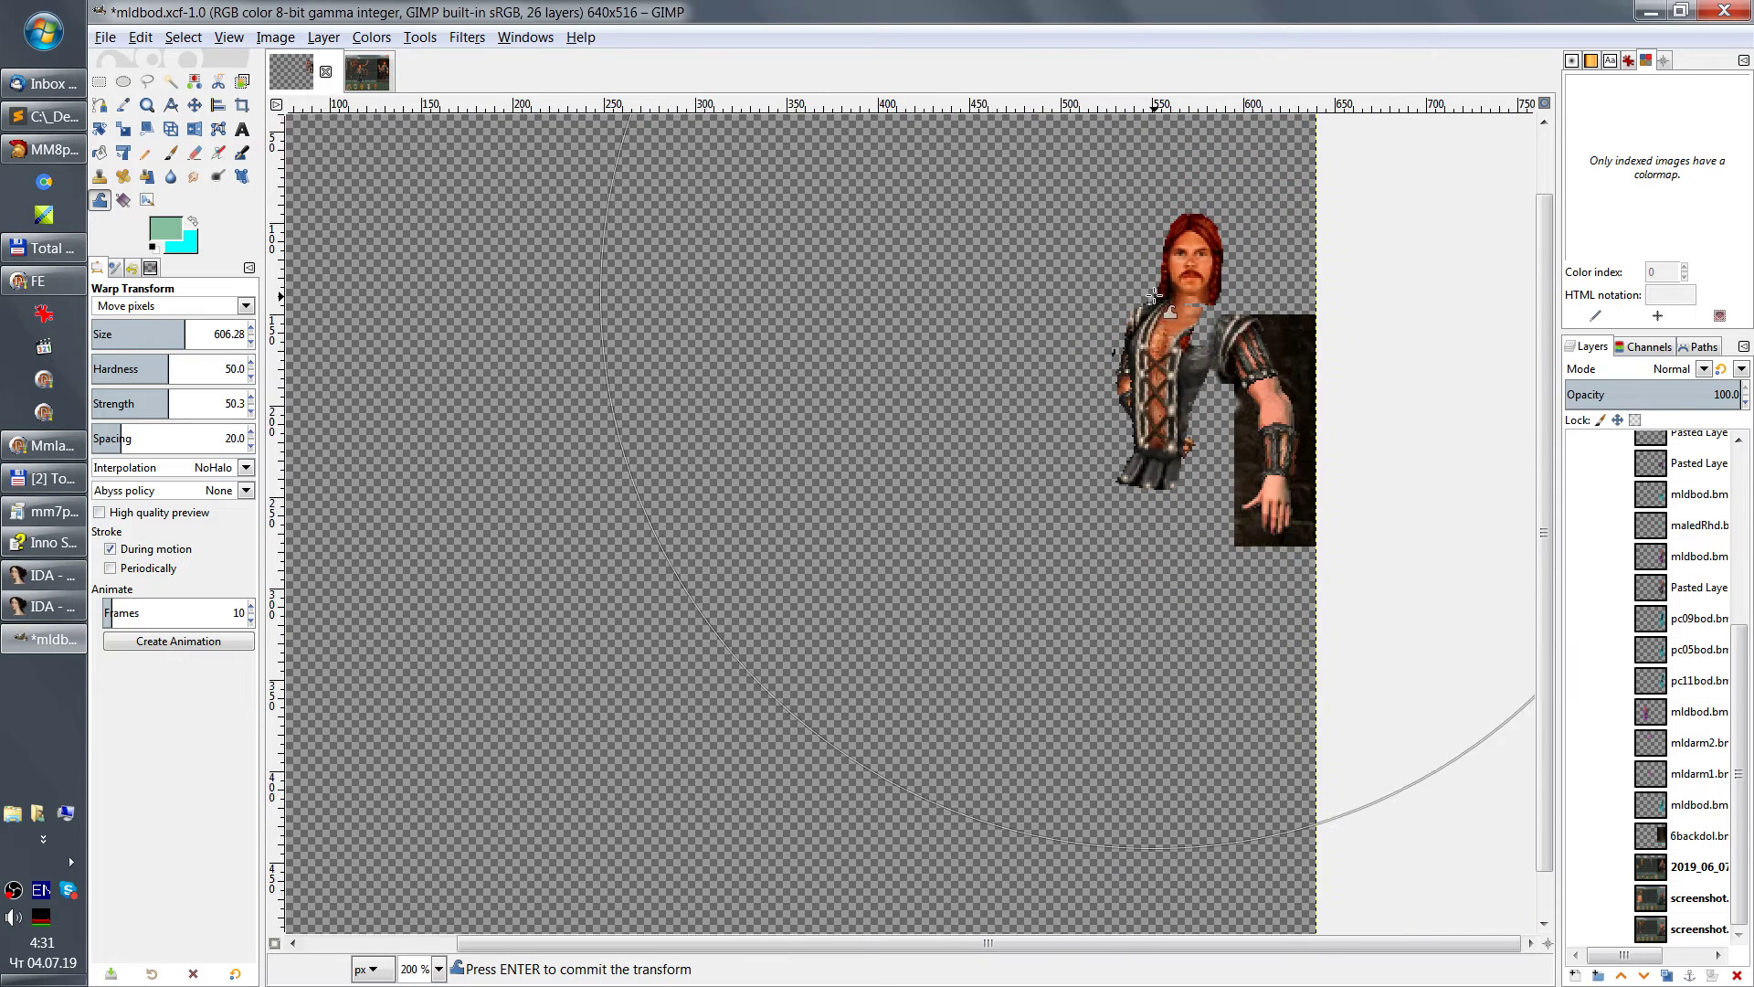
pyautogui.scroll(3, 1592, 618)
pyautogui.click(1580, 602)
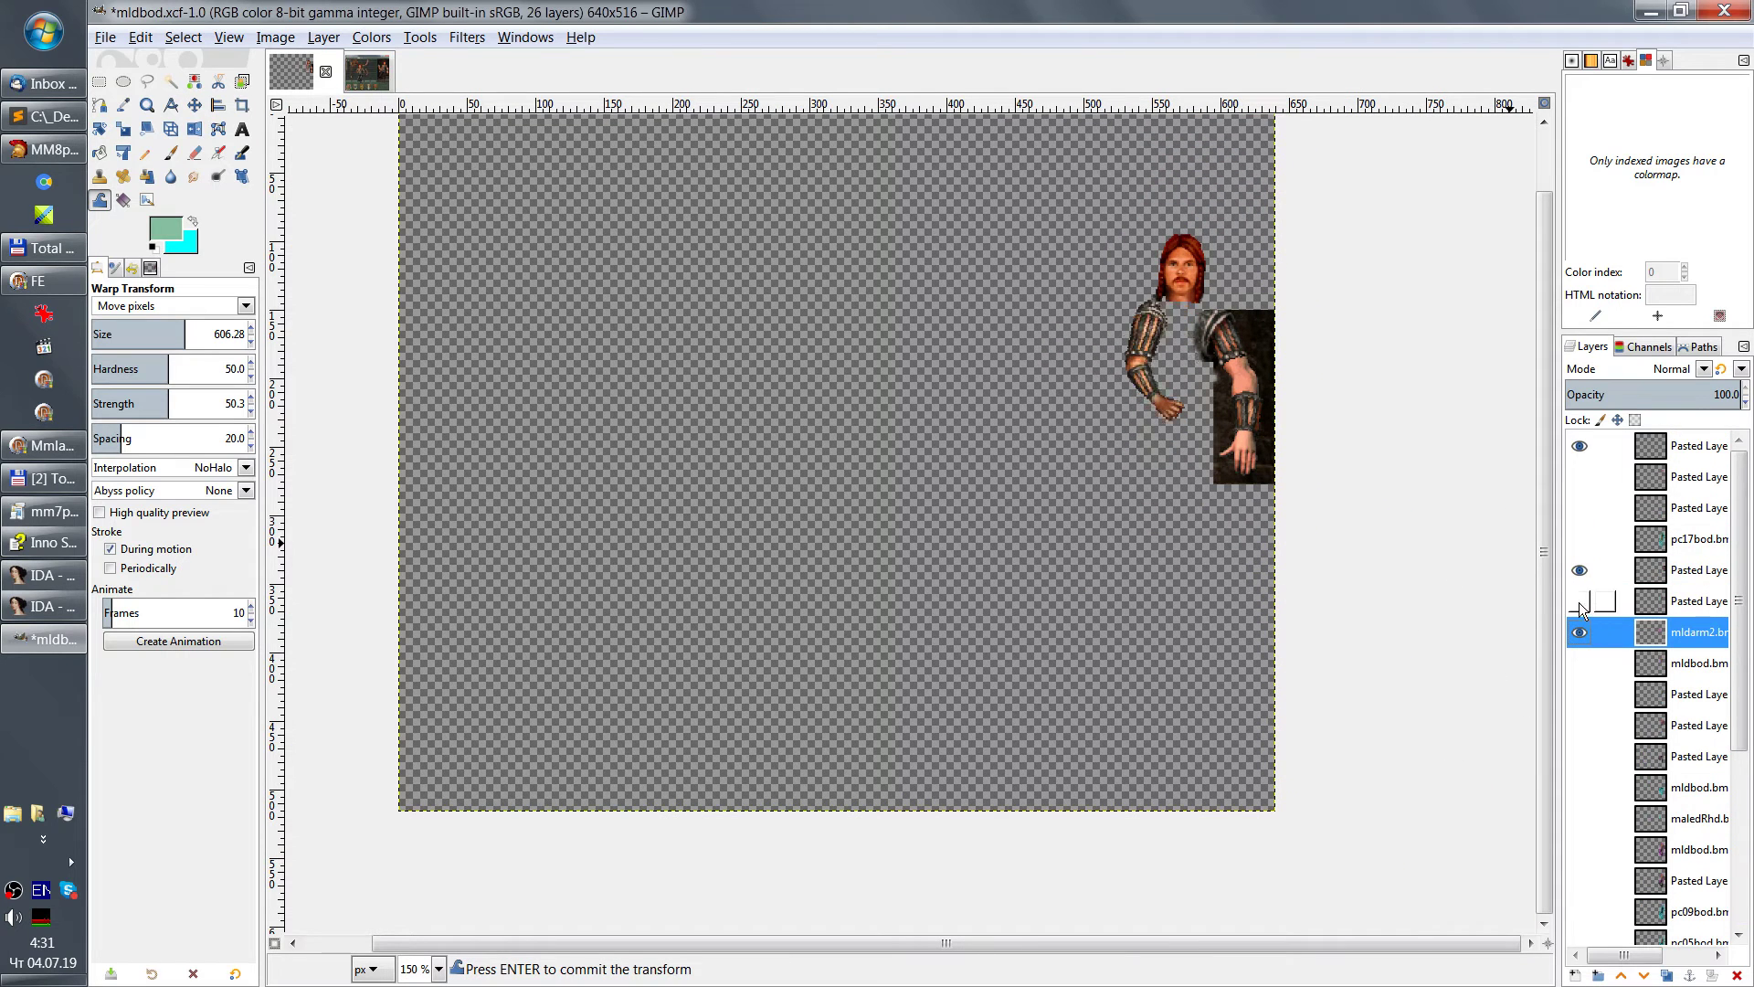
# Step: Check the warped mldarm2 layer by switching it off and on, and copy everything visible to the clipboard
pyautogui.scroll(2, 1203, 263)
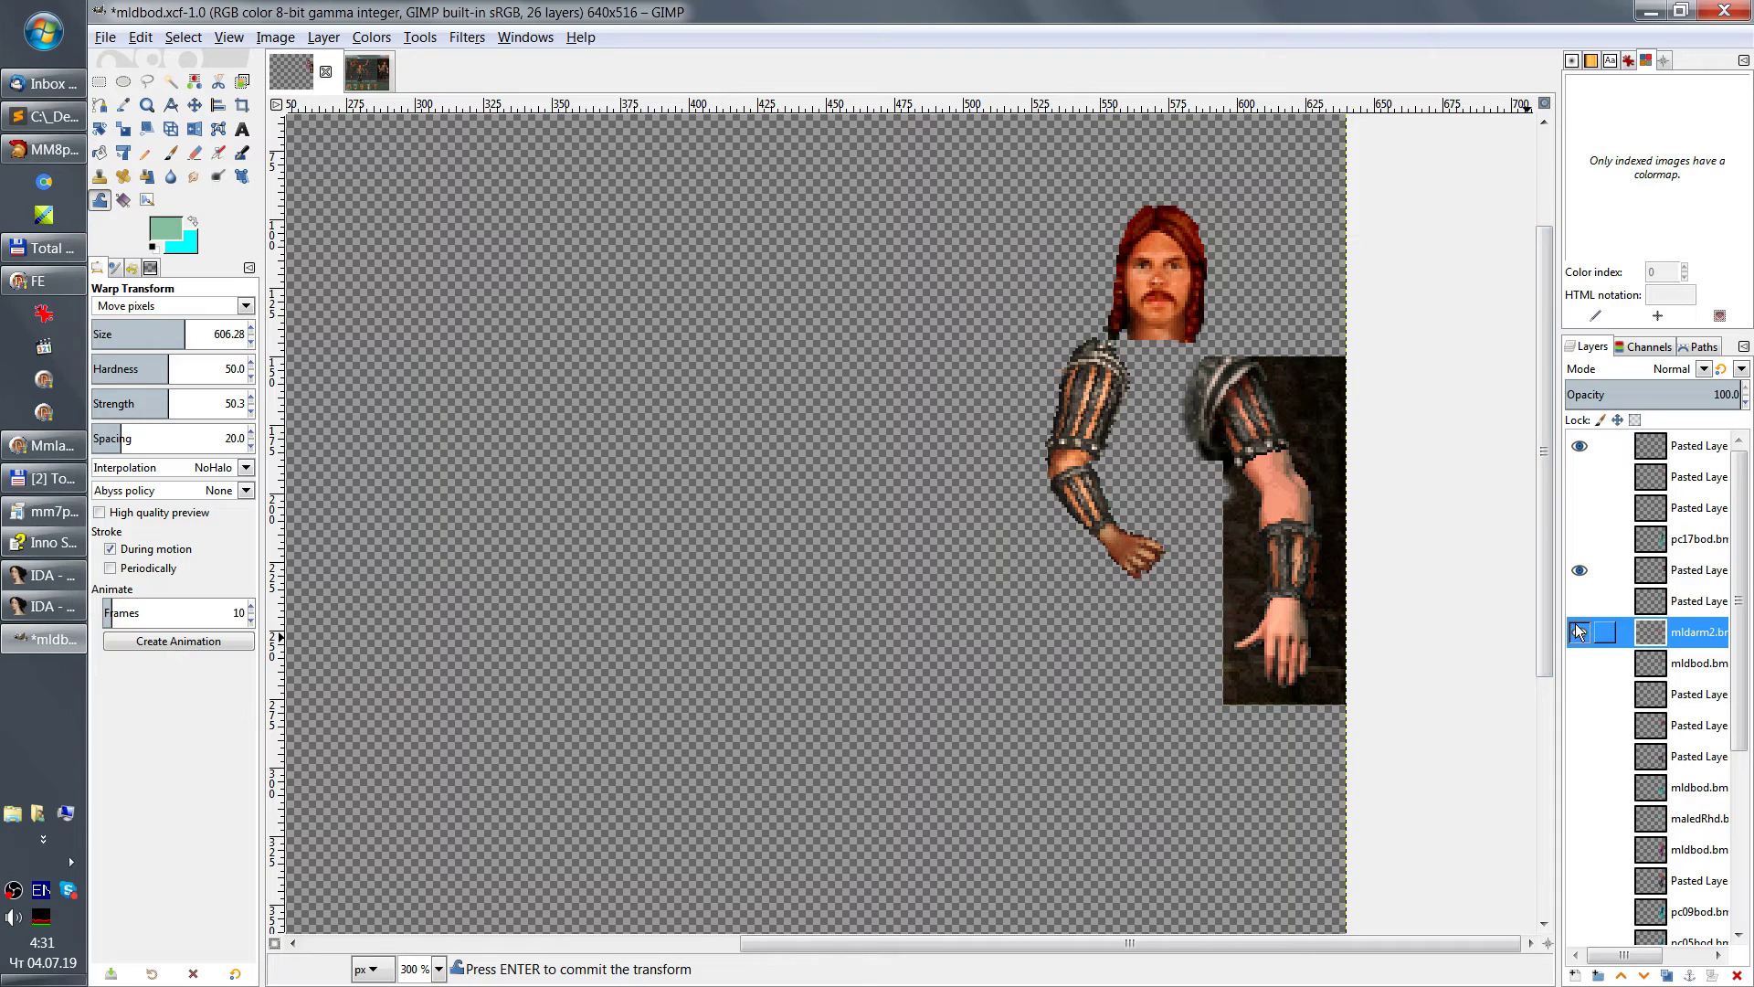
pyautogui.click(1579, 633)
pyautogui.click(1578, 633)
pyautogui.click(183, 38)
pyautogui.moveTo(153, 42)
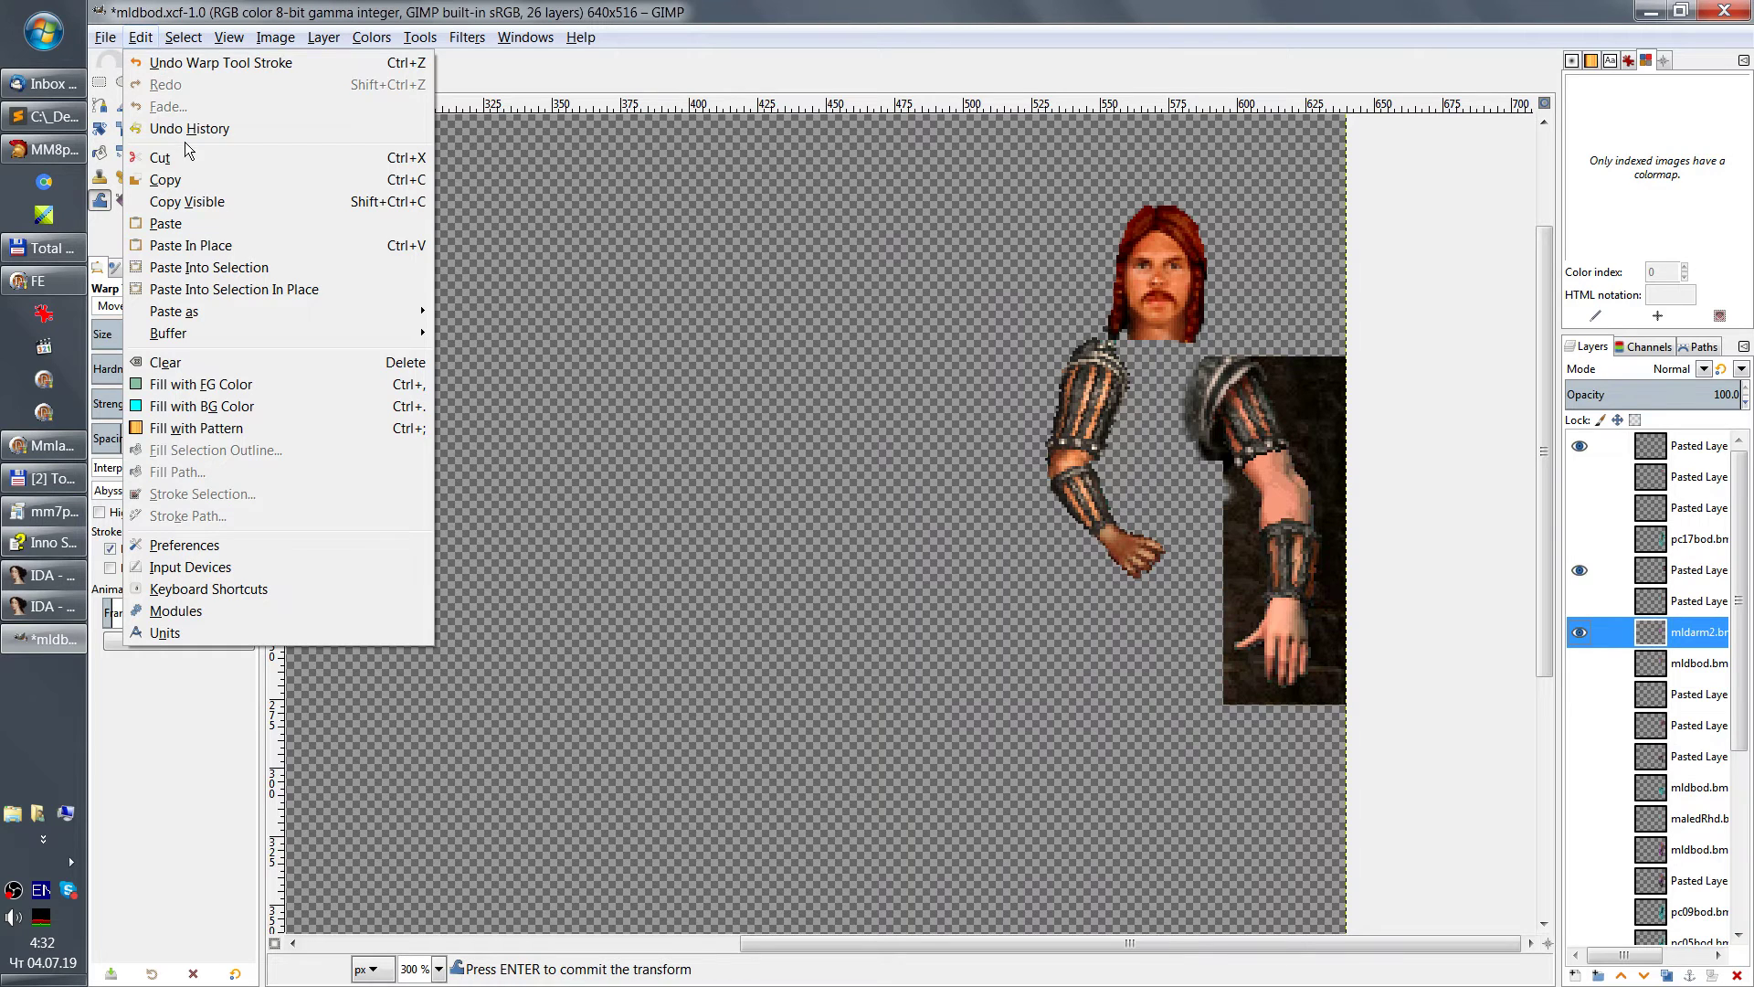
pyautogui.click(272, 202)
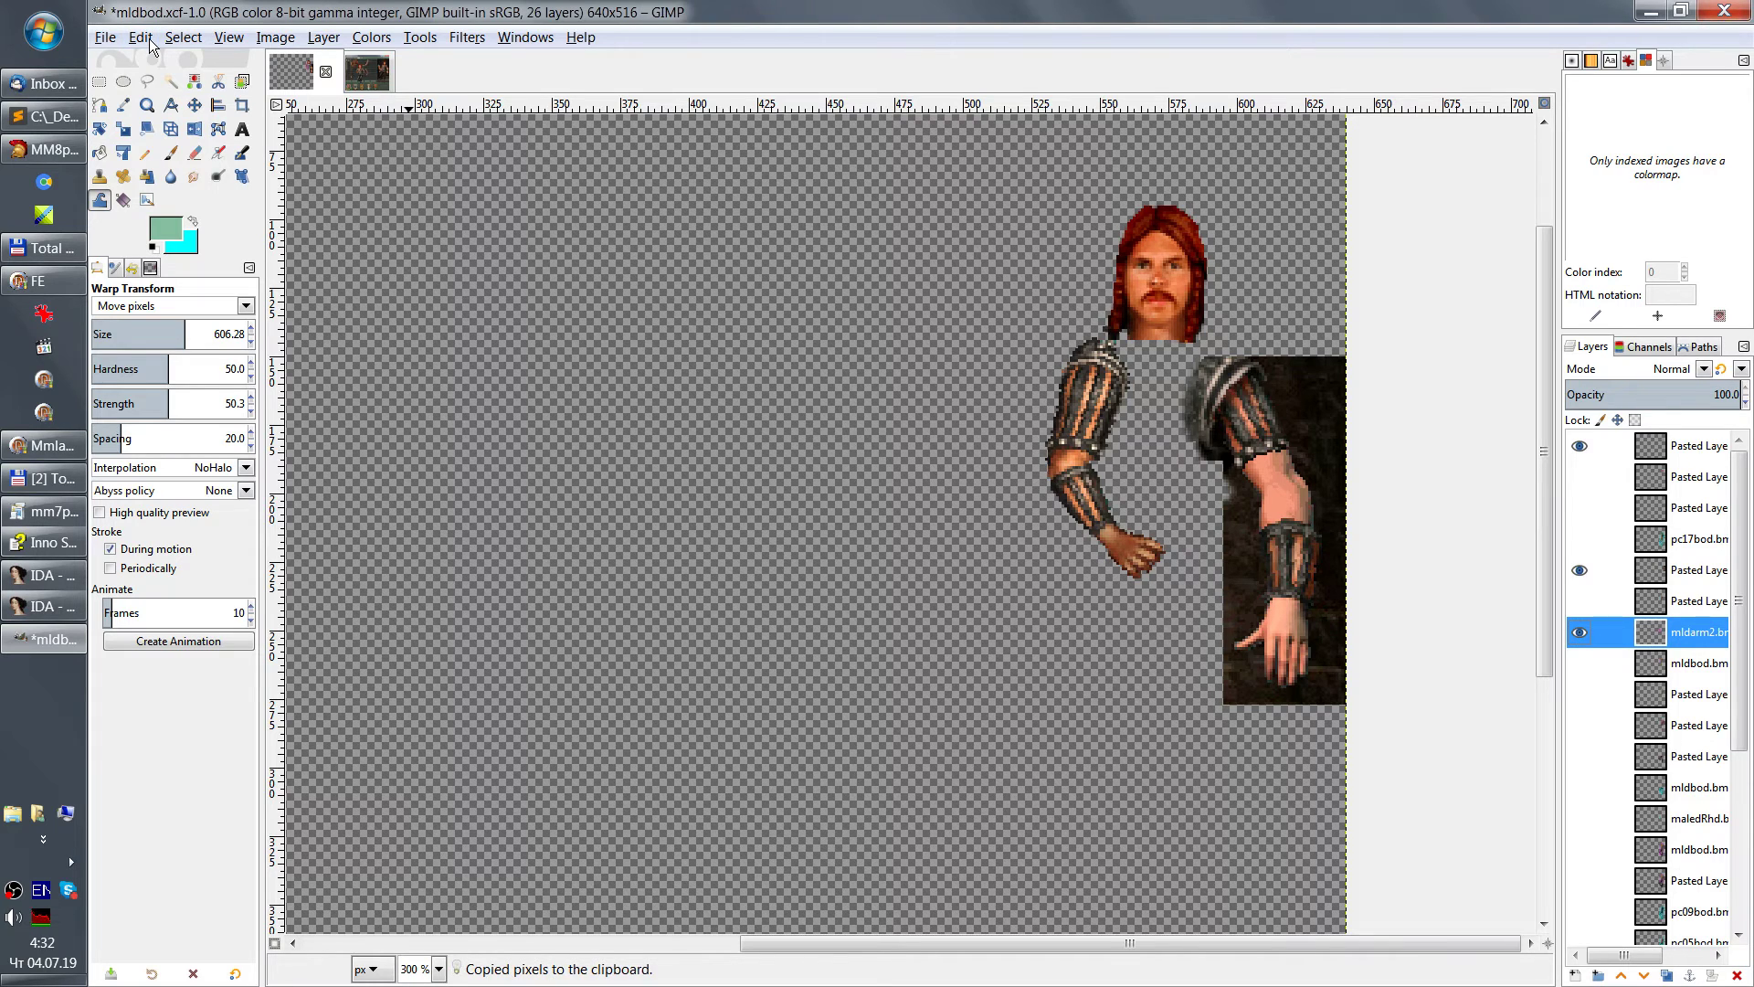
# Step: Paste the copied pixels over their original location and turn the floating selection into a new layer above the mldarm2 copy
pyautogui.click(141, 38)
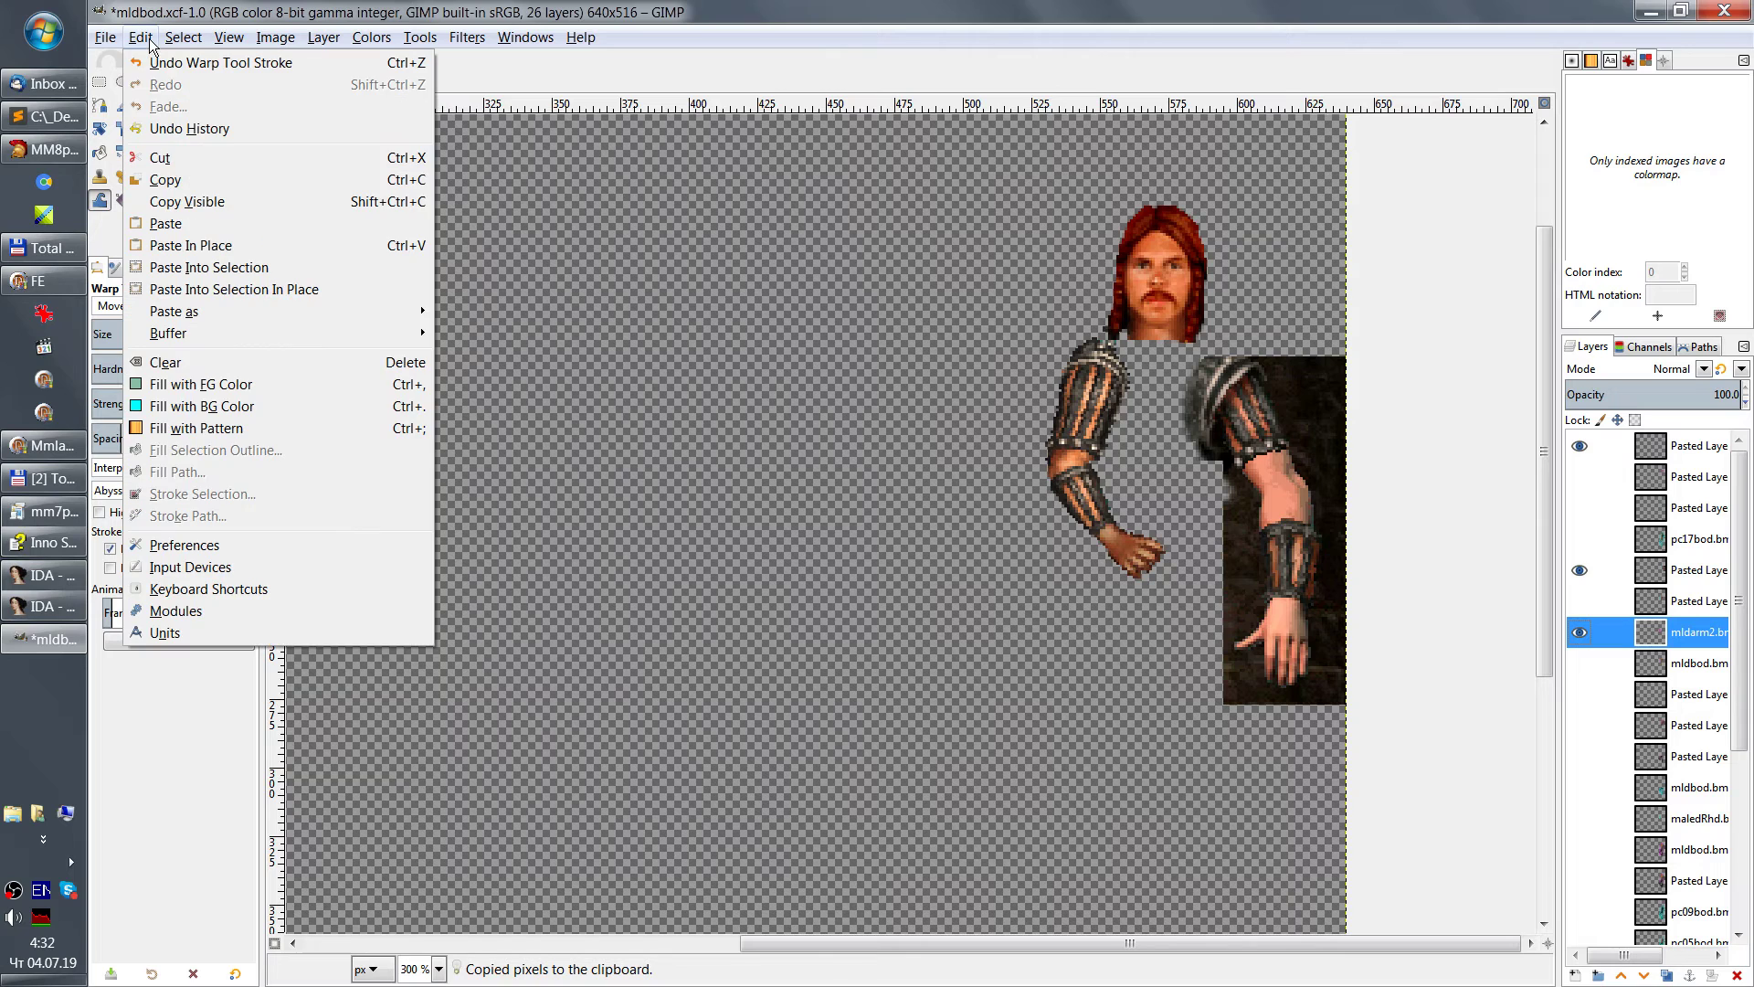
pyautogui.click(321, 272)
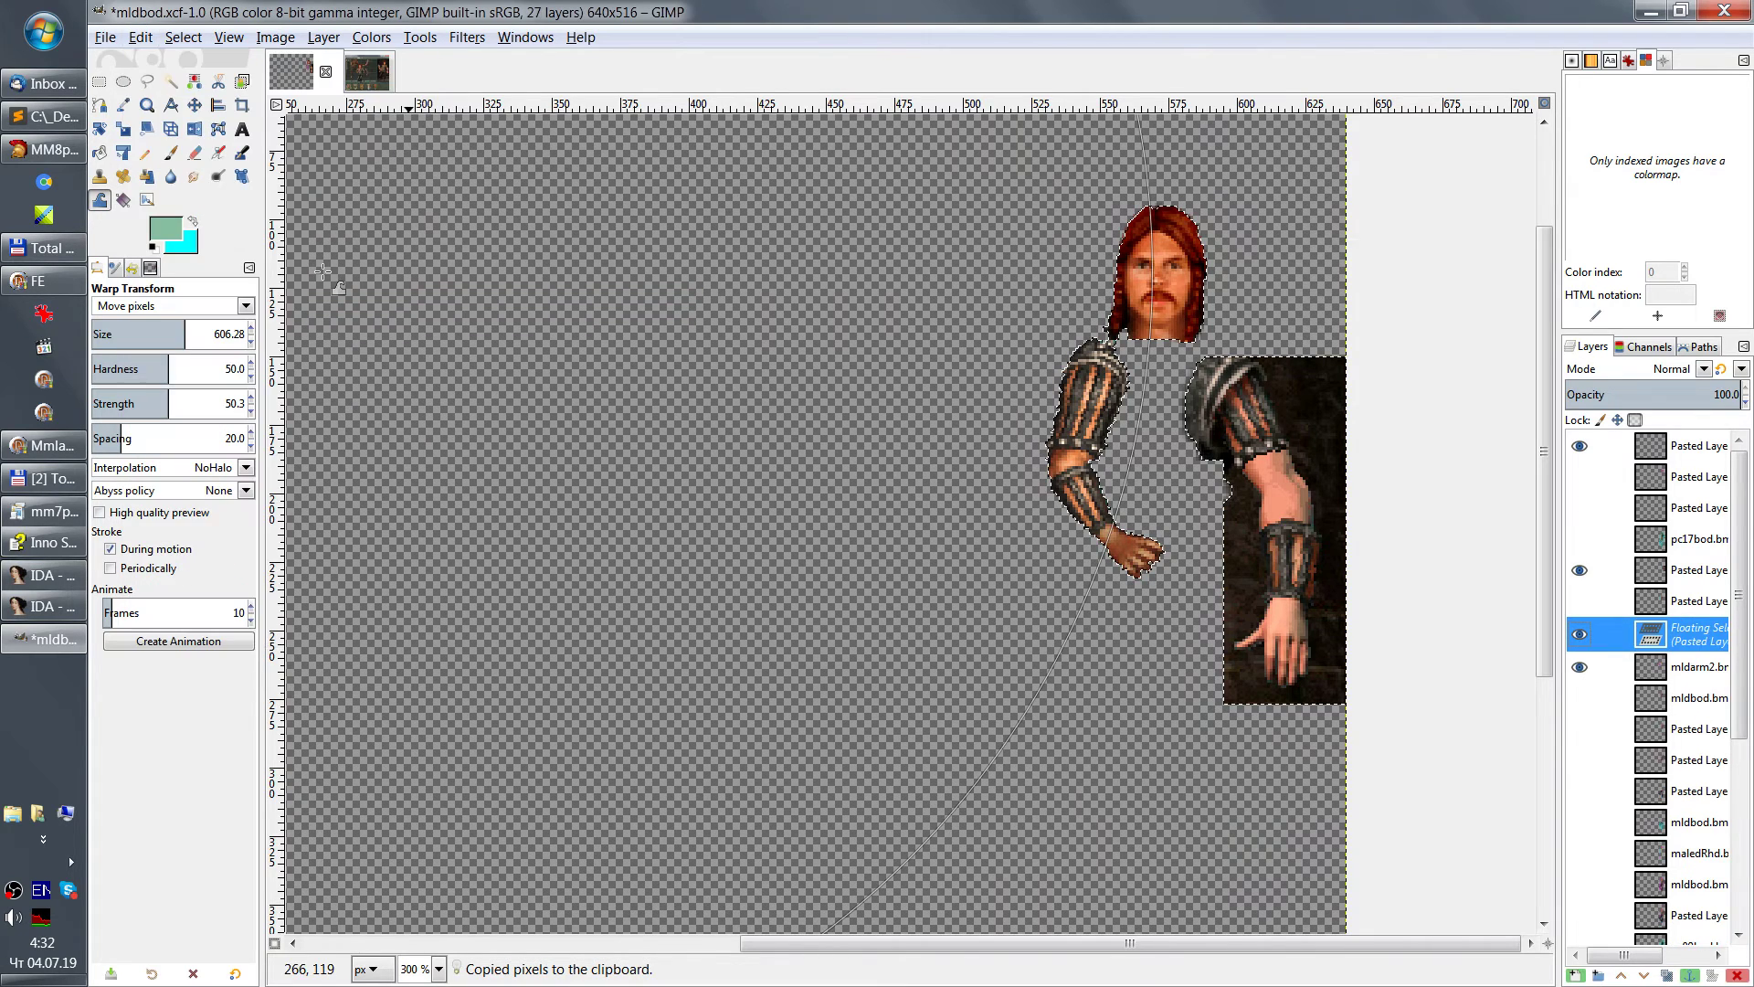
pyautogui.rightClick(1690, 642)
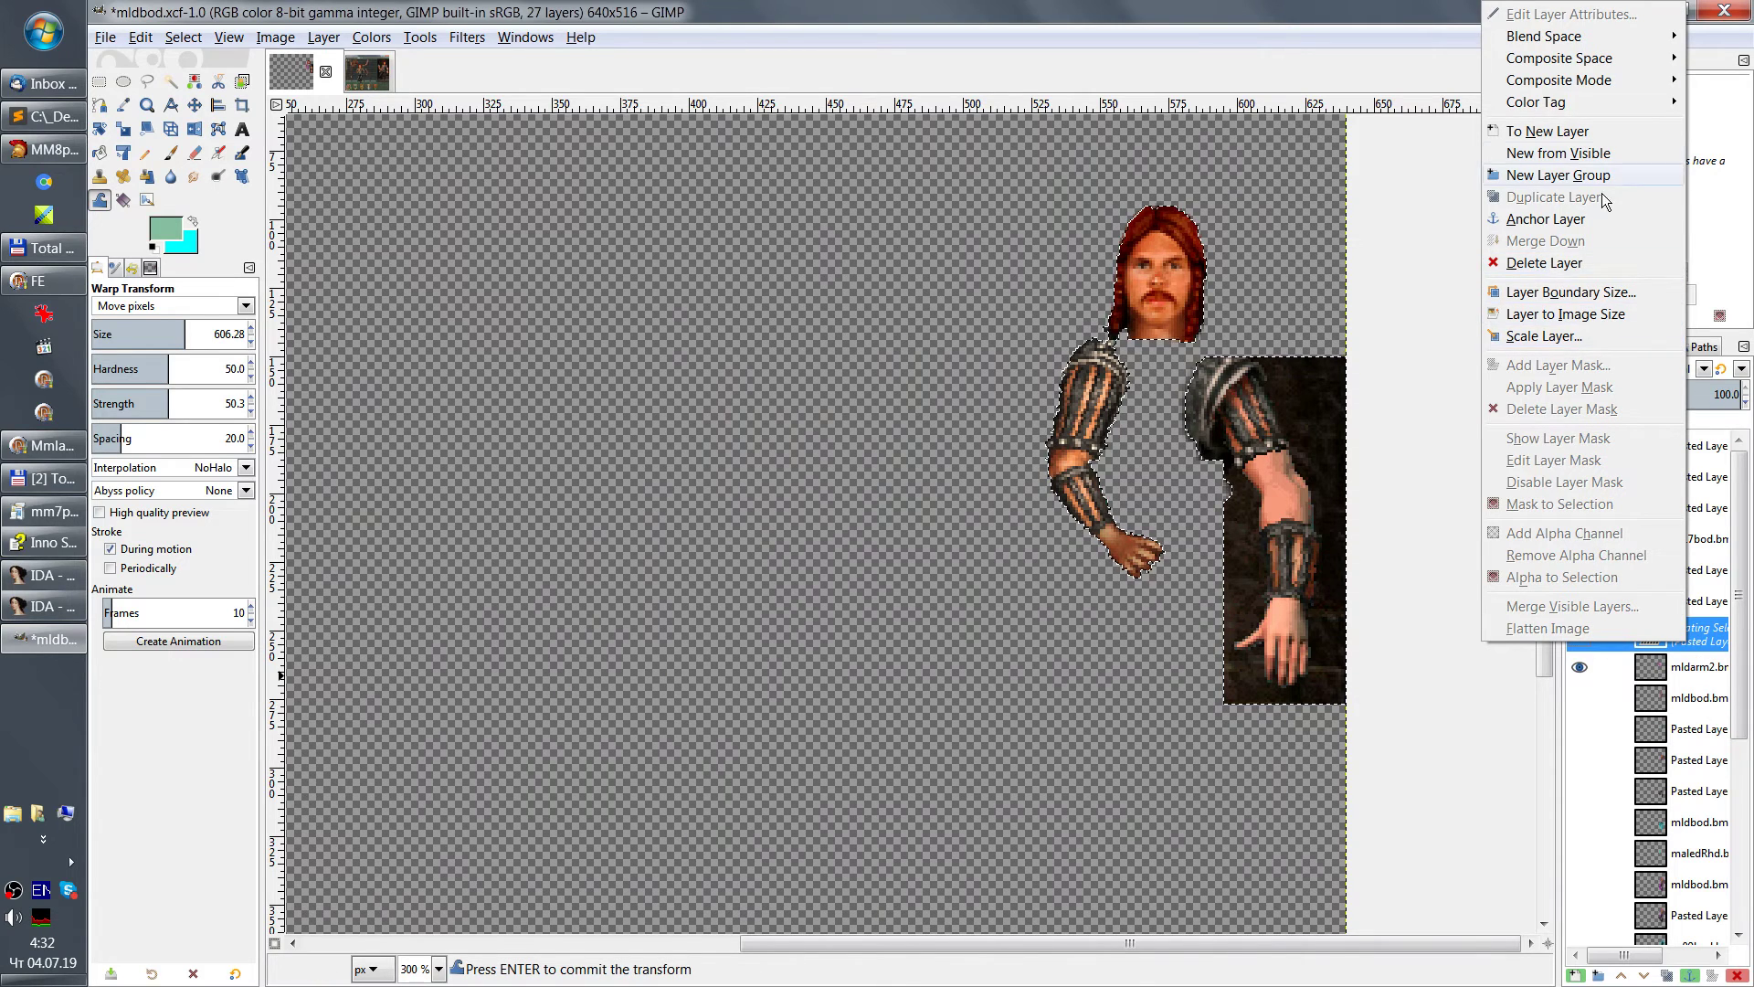
pyautogui.click(1593, 132)
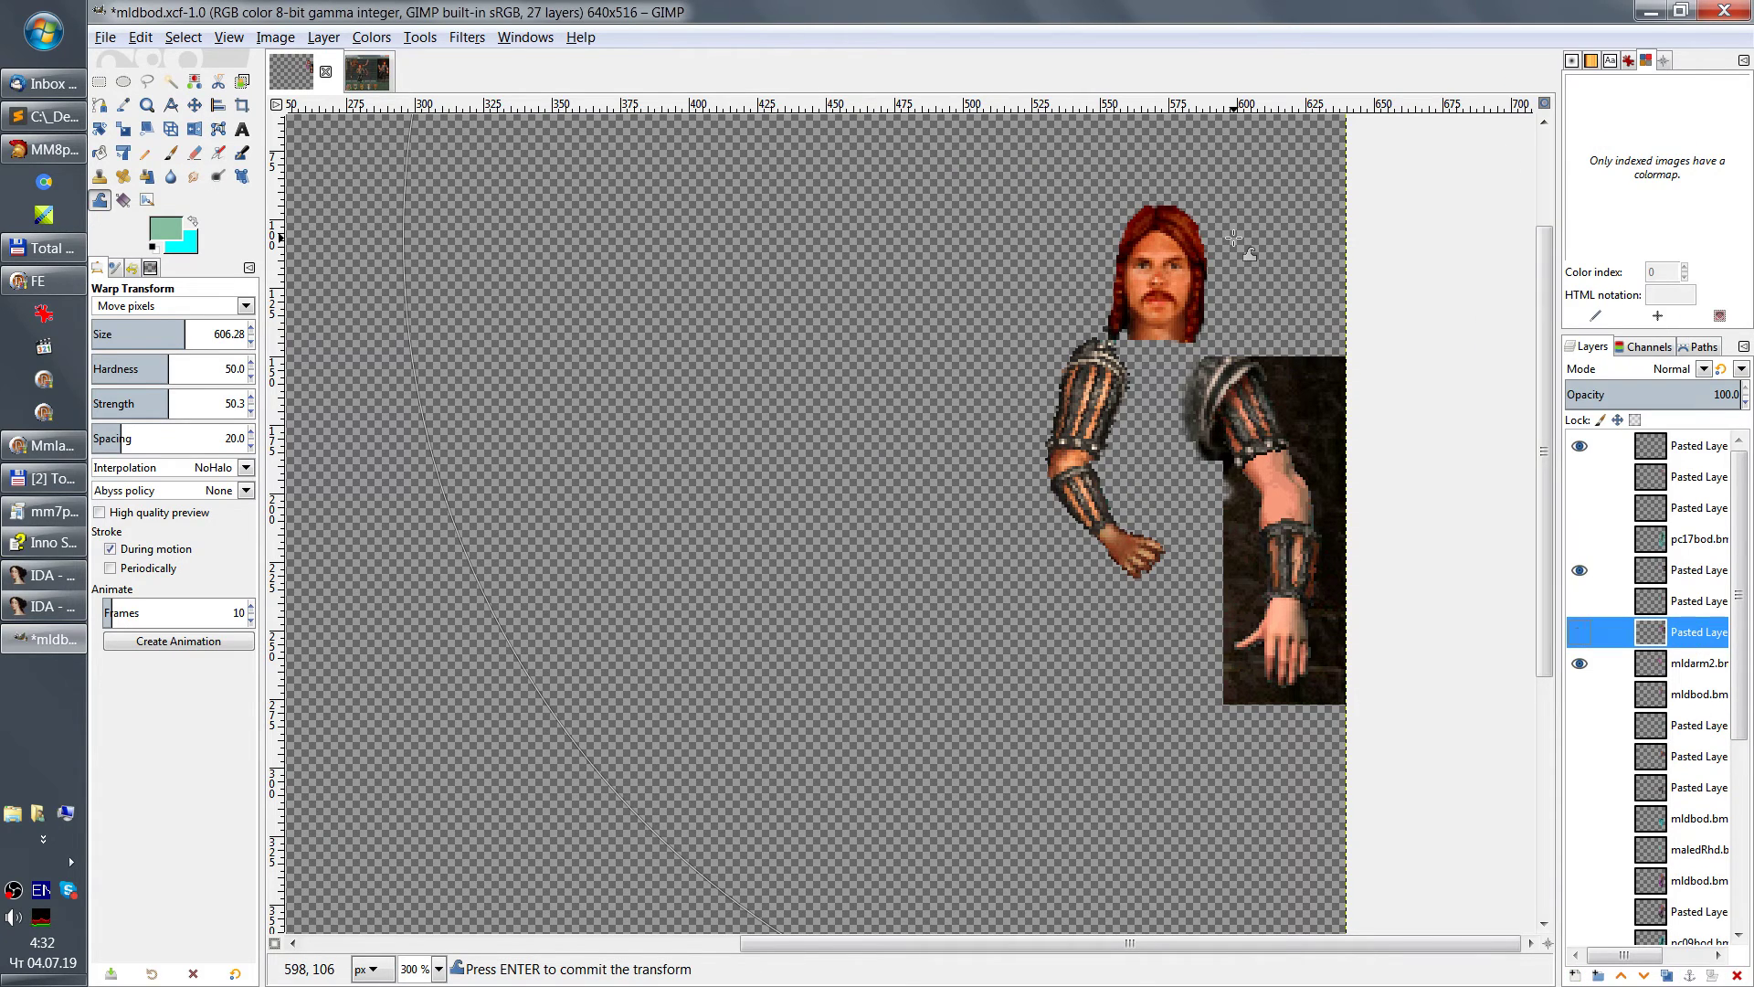
# Step: Compare the newly pasted layer with the warped mldarm2 copy by toggling the visibility of both layers
pyautogui.click(1686, 668)
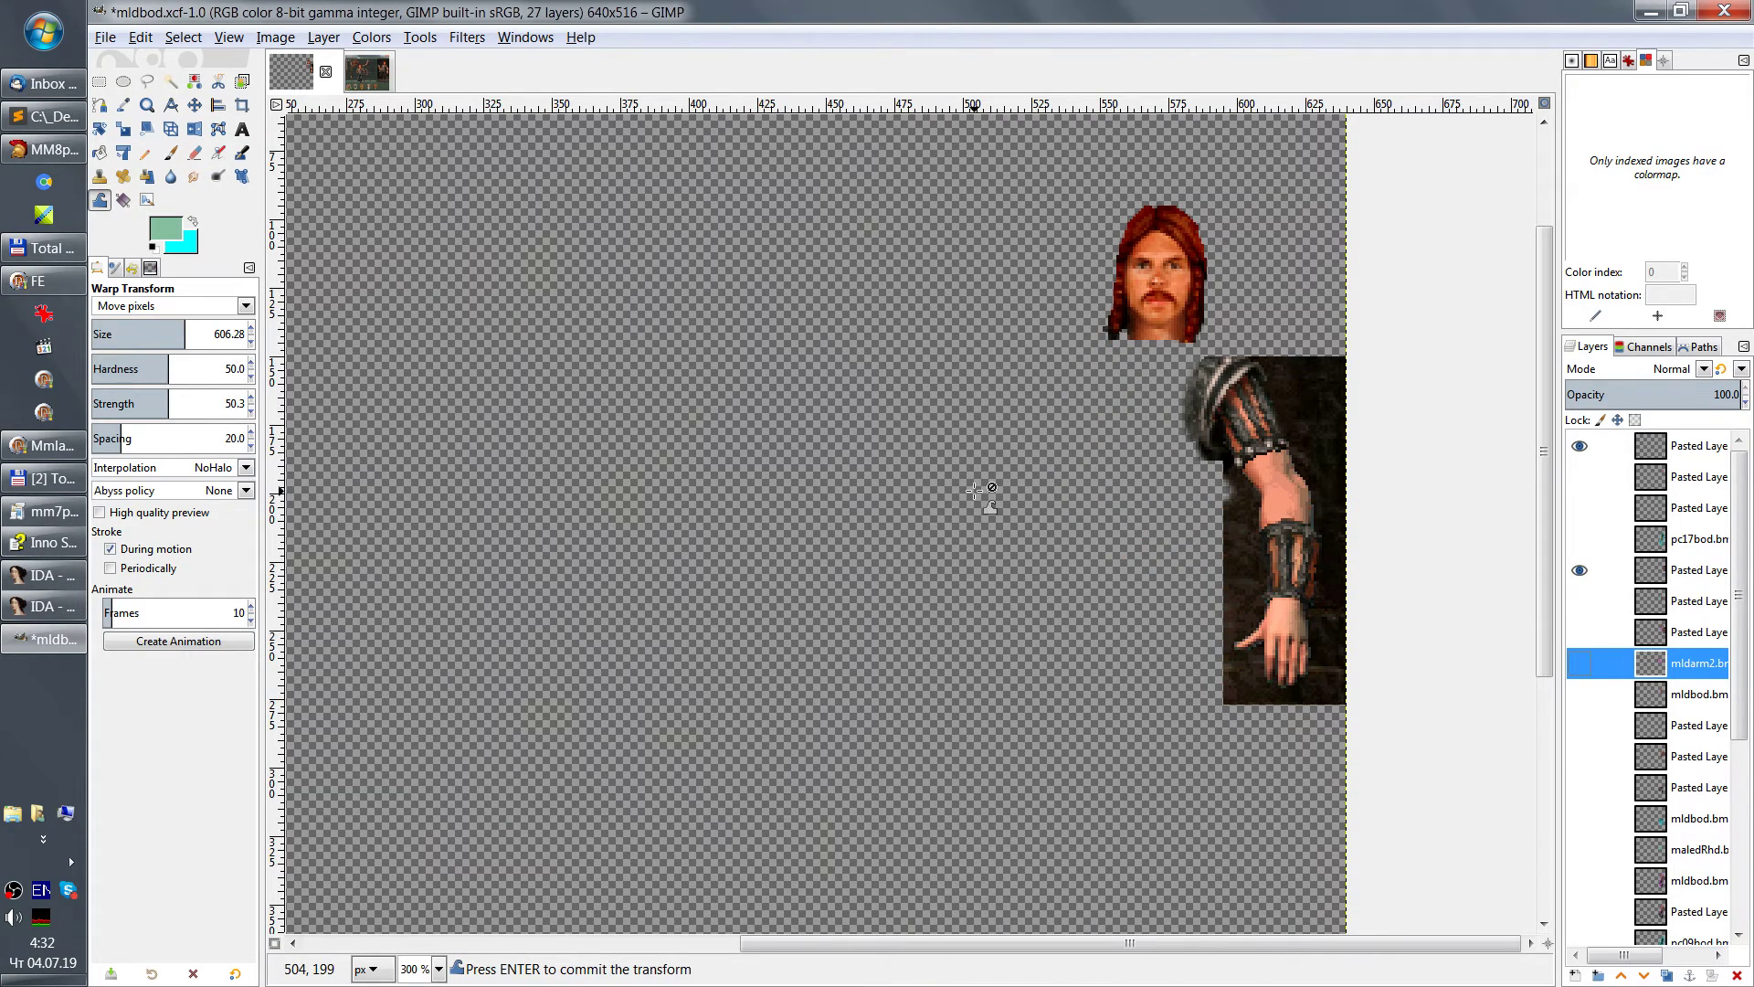
pyautogui.hotkey('ctrl', 'z')
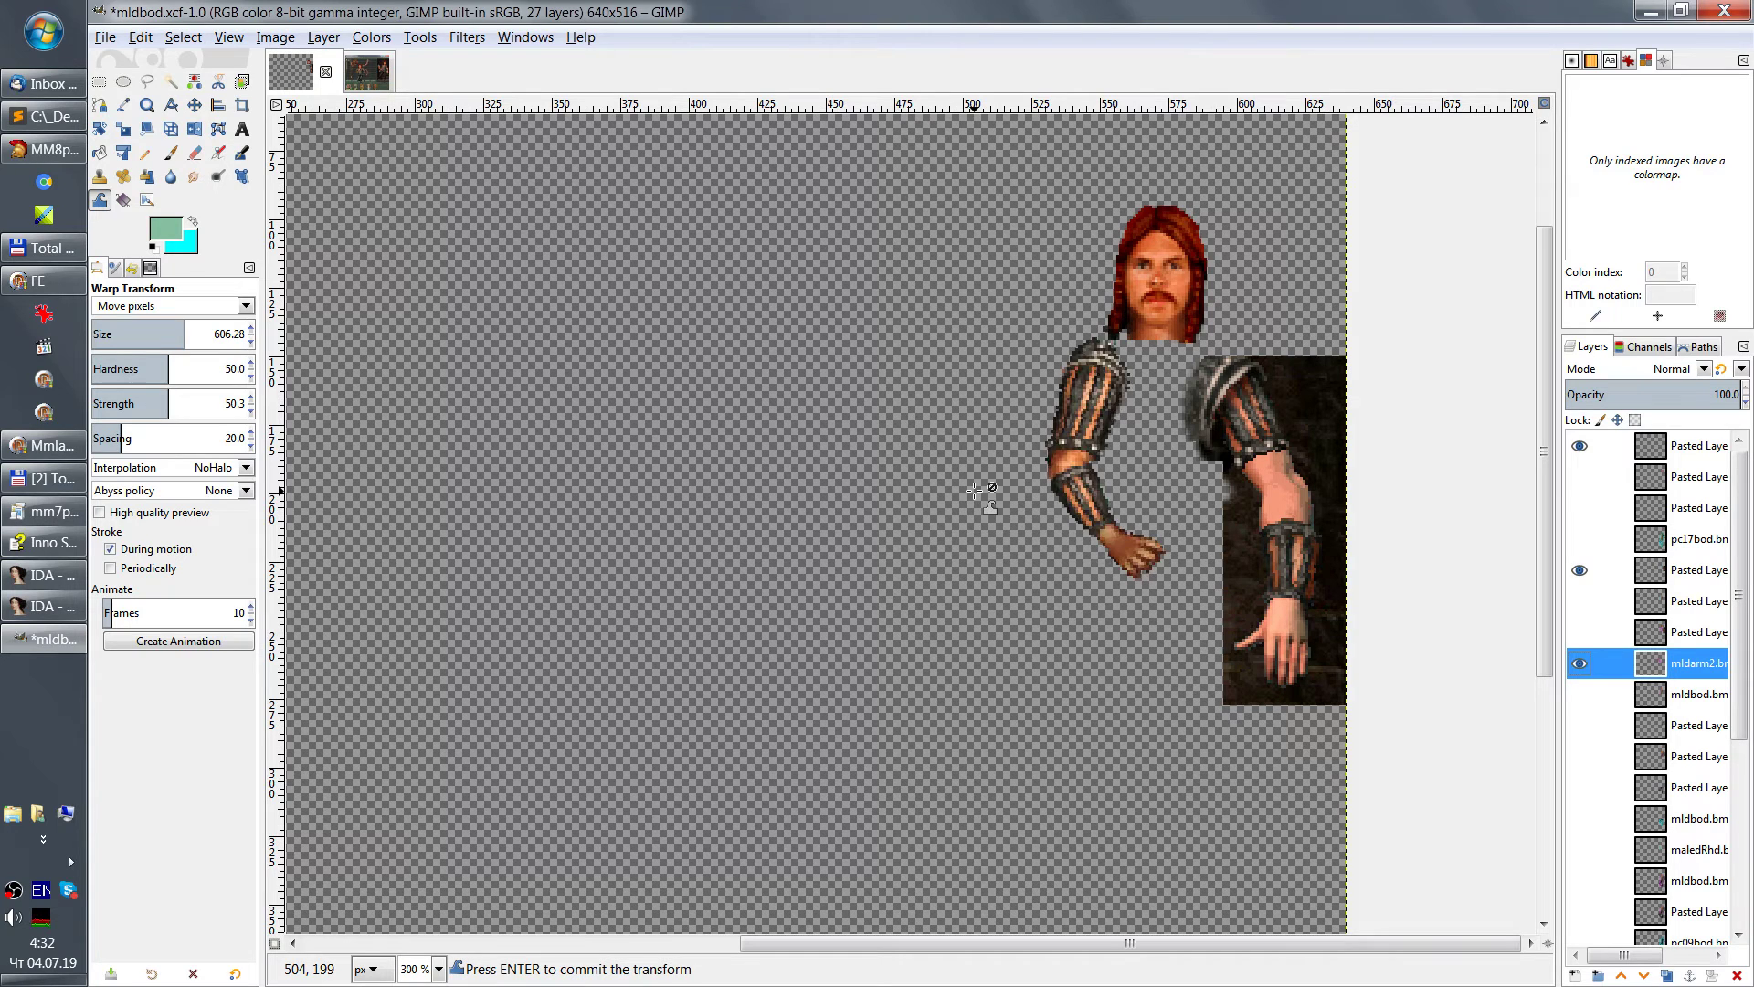
pyautogui.click(1575, 663)
pyautogui.click(1575, 663)
pyautogui.click(1581, 632)
pyautogui.click(1568, 633)
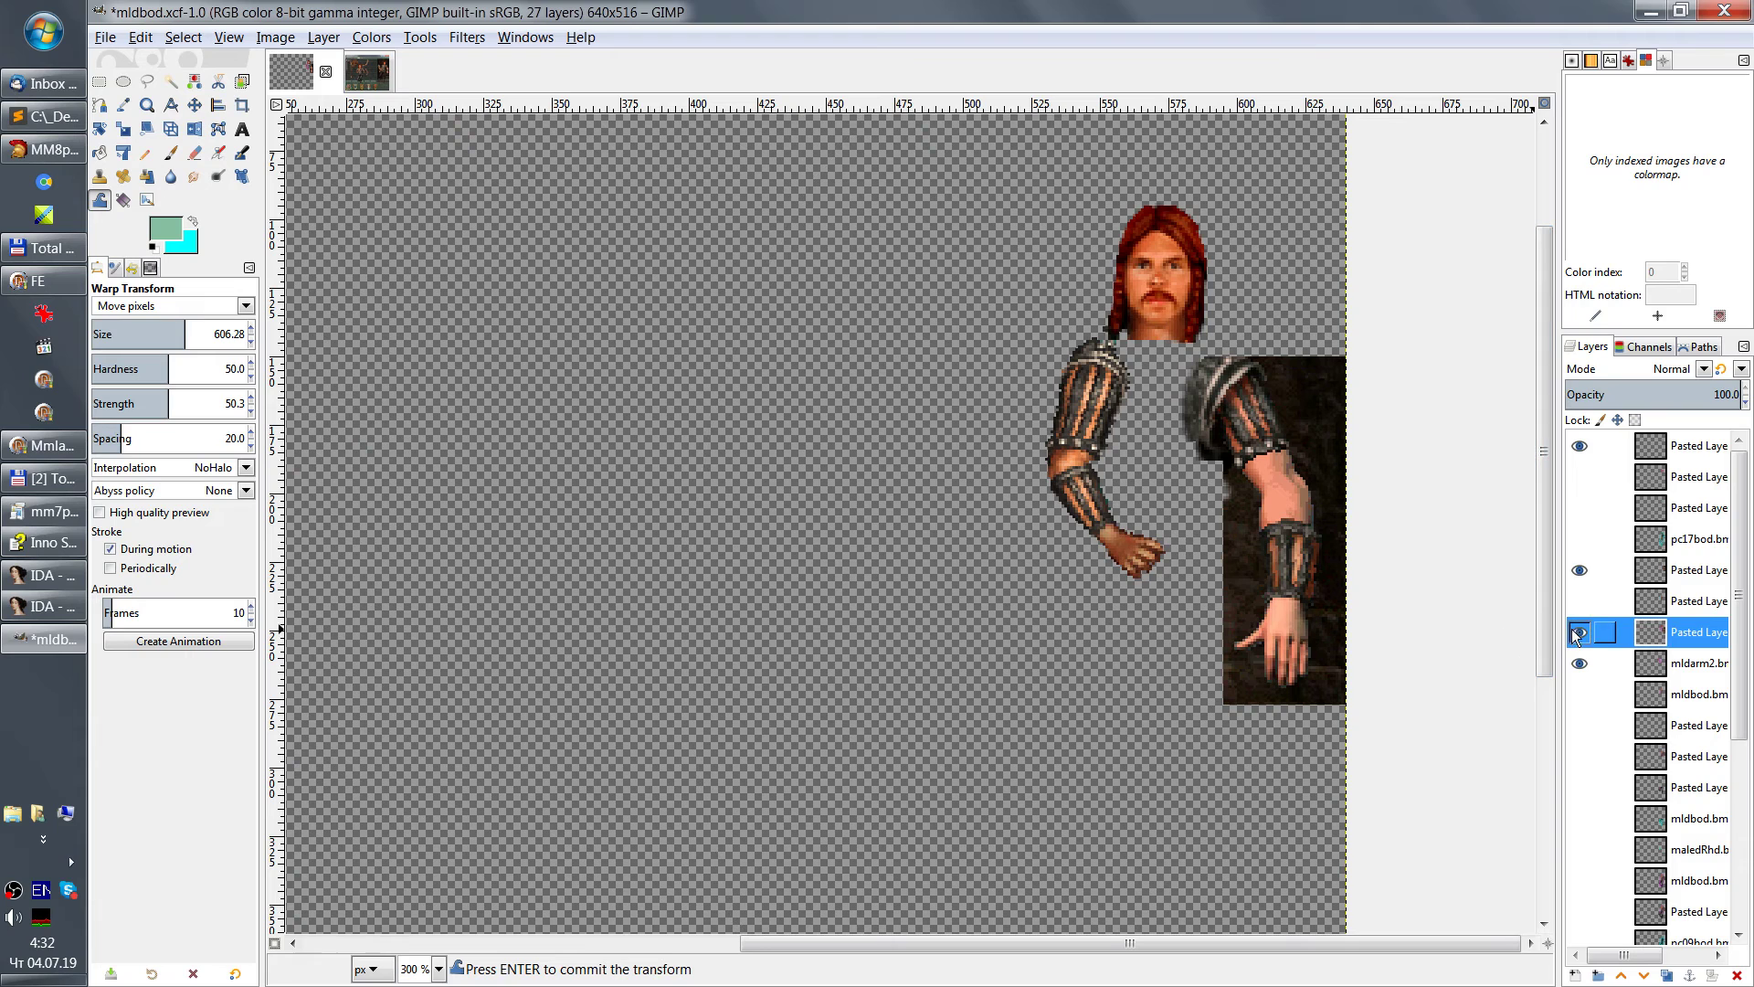
pyautogui.click(1576, 633)
pyautogui.click(1577, 632)
# Step: Hide the newly pasted layer and examine the mldarm2 copy's shoulder and sleeve pixels up close
pyautogui.click(1659, 674)
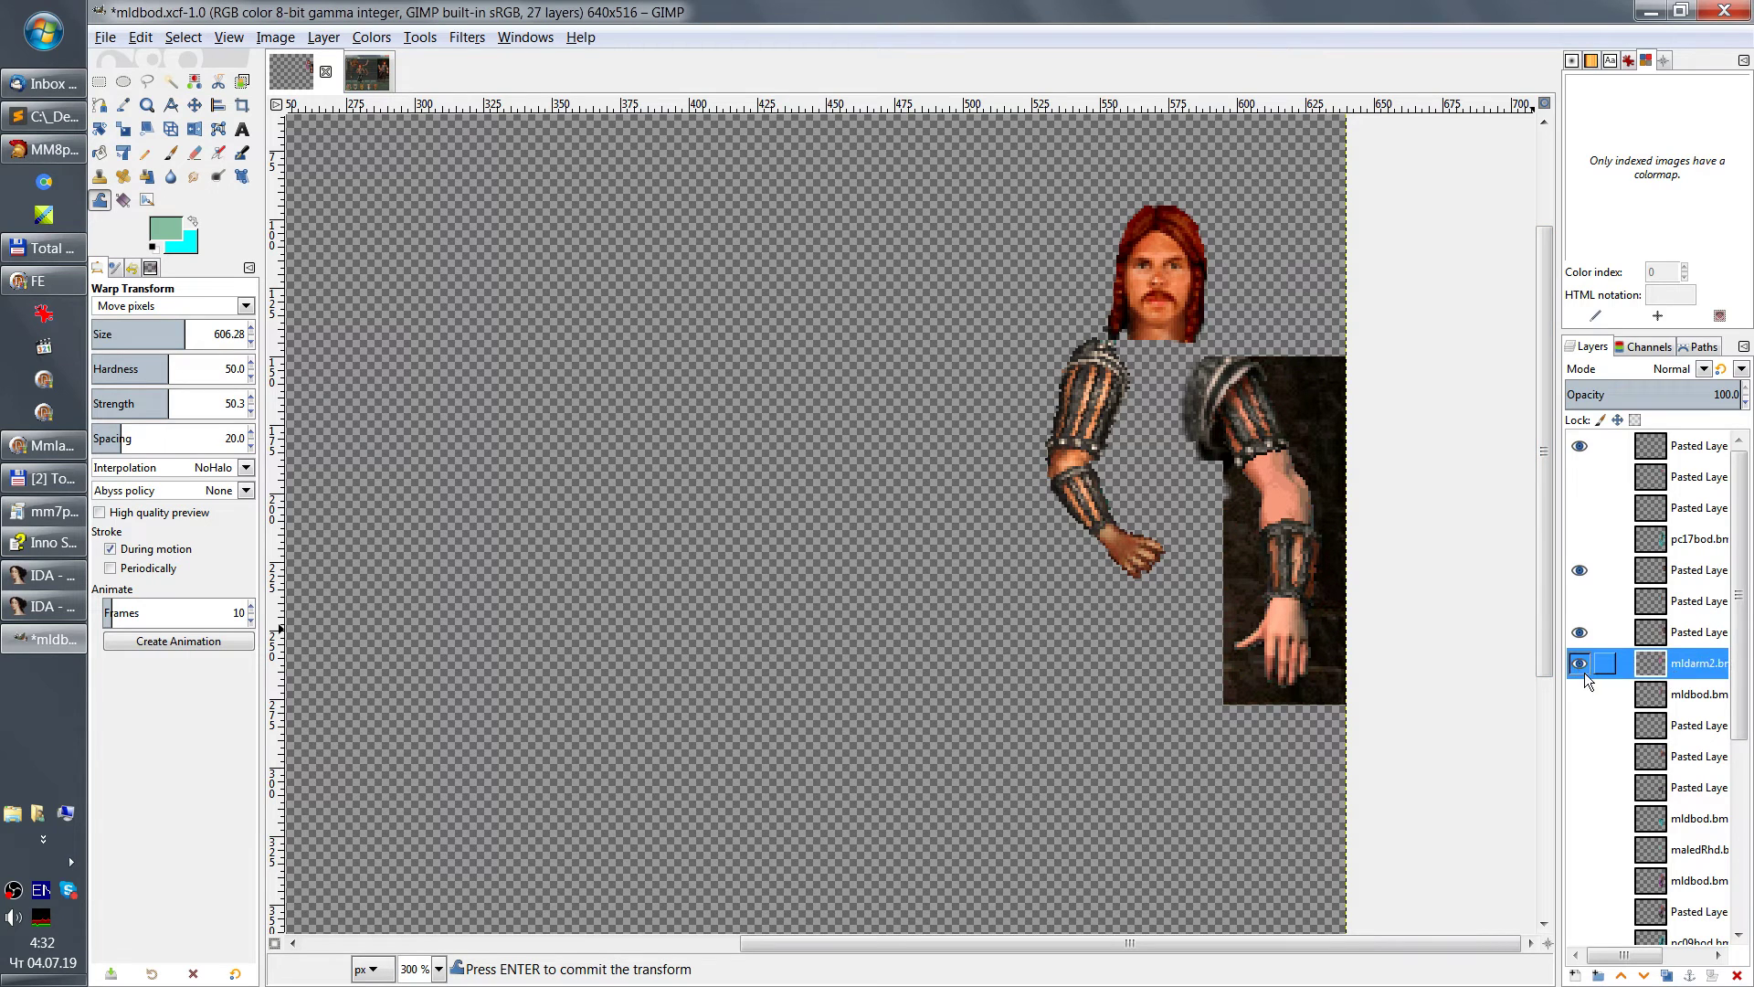
pyautogui.click(1581, 663)
pyautogui.click(1582, 667)
pyautogui.click(1583, 666)
pyautogui.click(1583, 666)
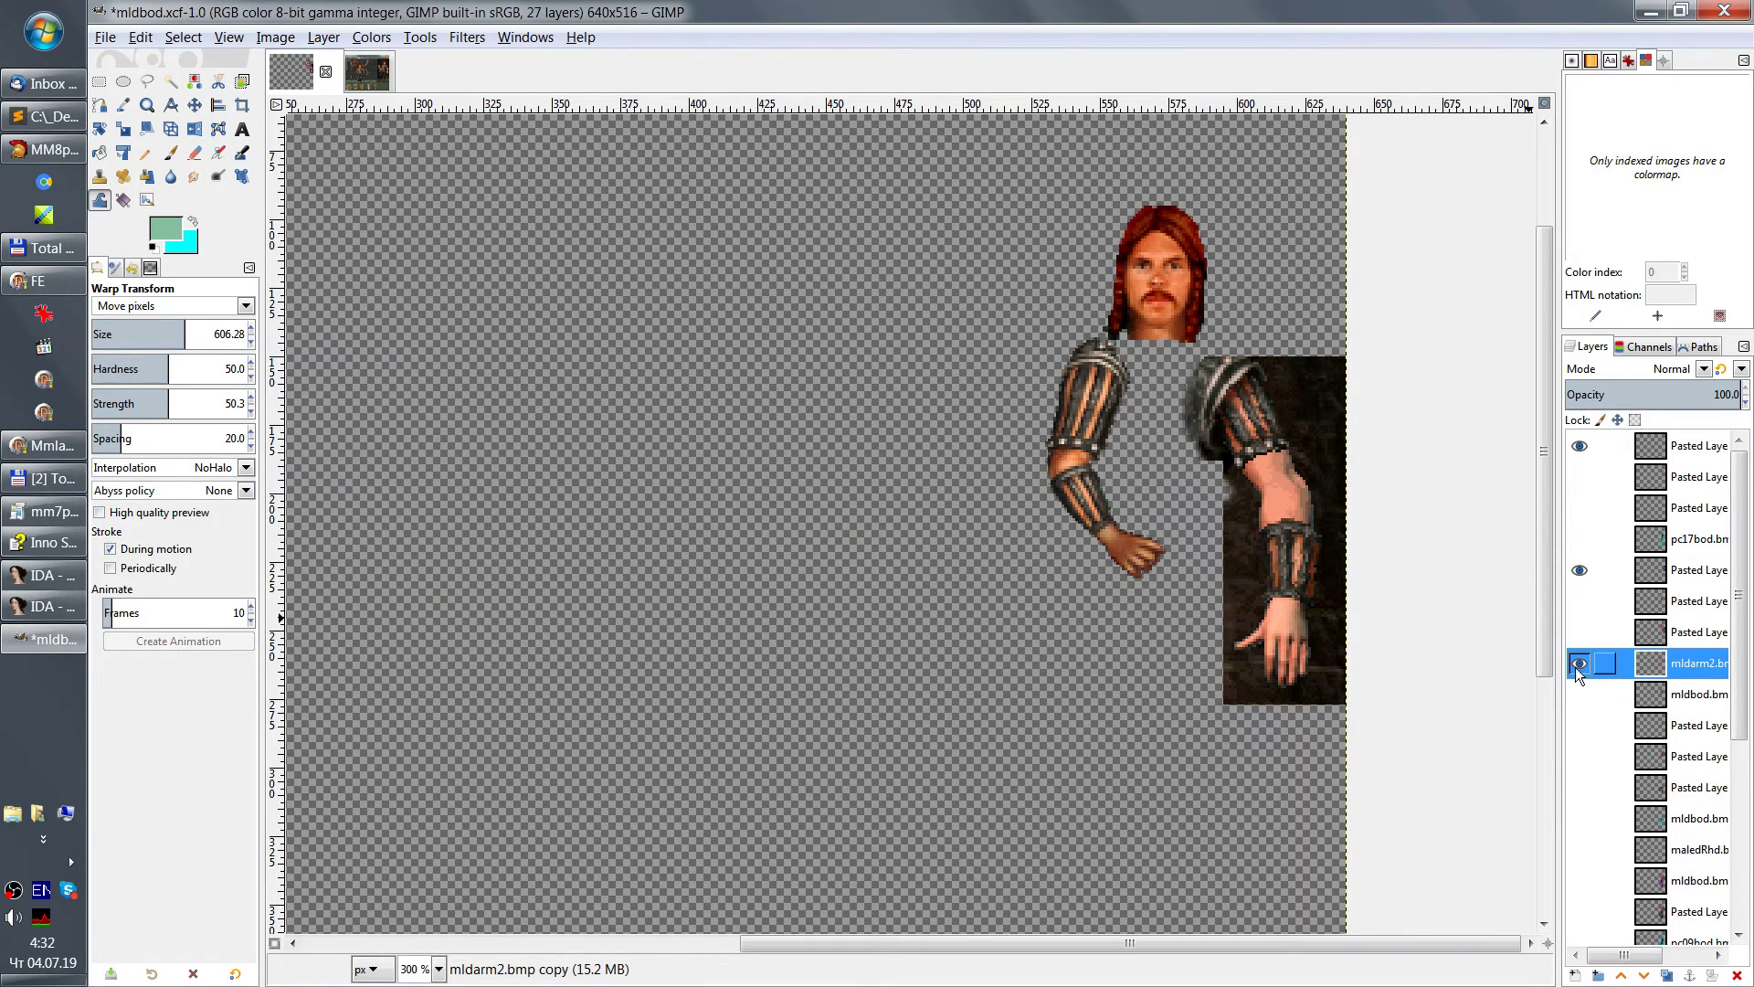
pyautogui.click(1577, 665)
pyautogui.click(1577, 665)
pyautogui.scroll(5, 1123, 373)
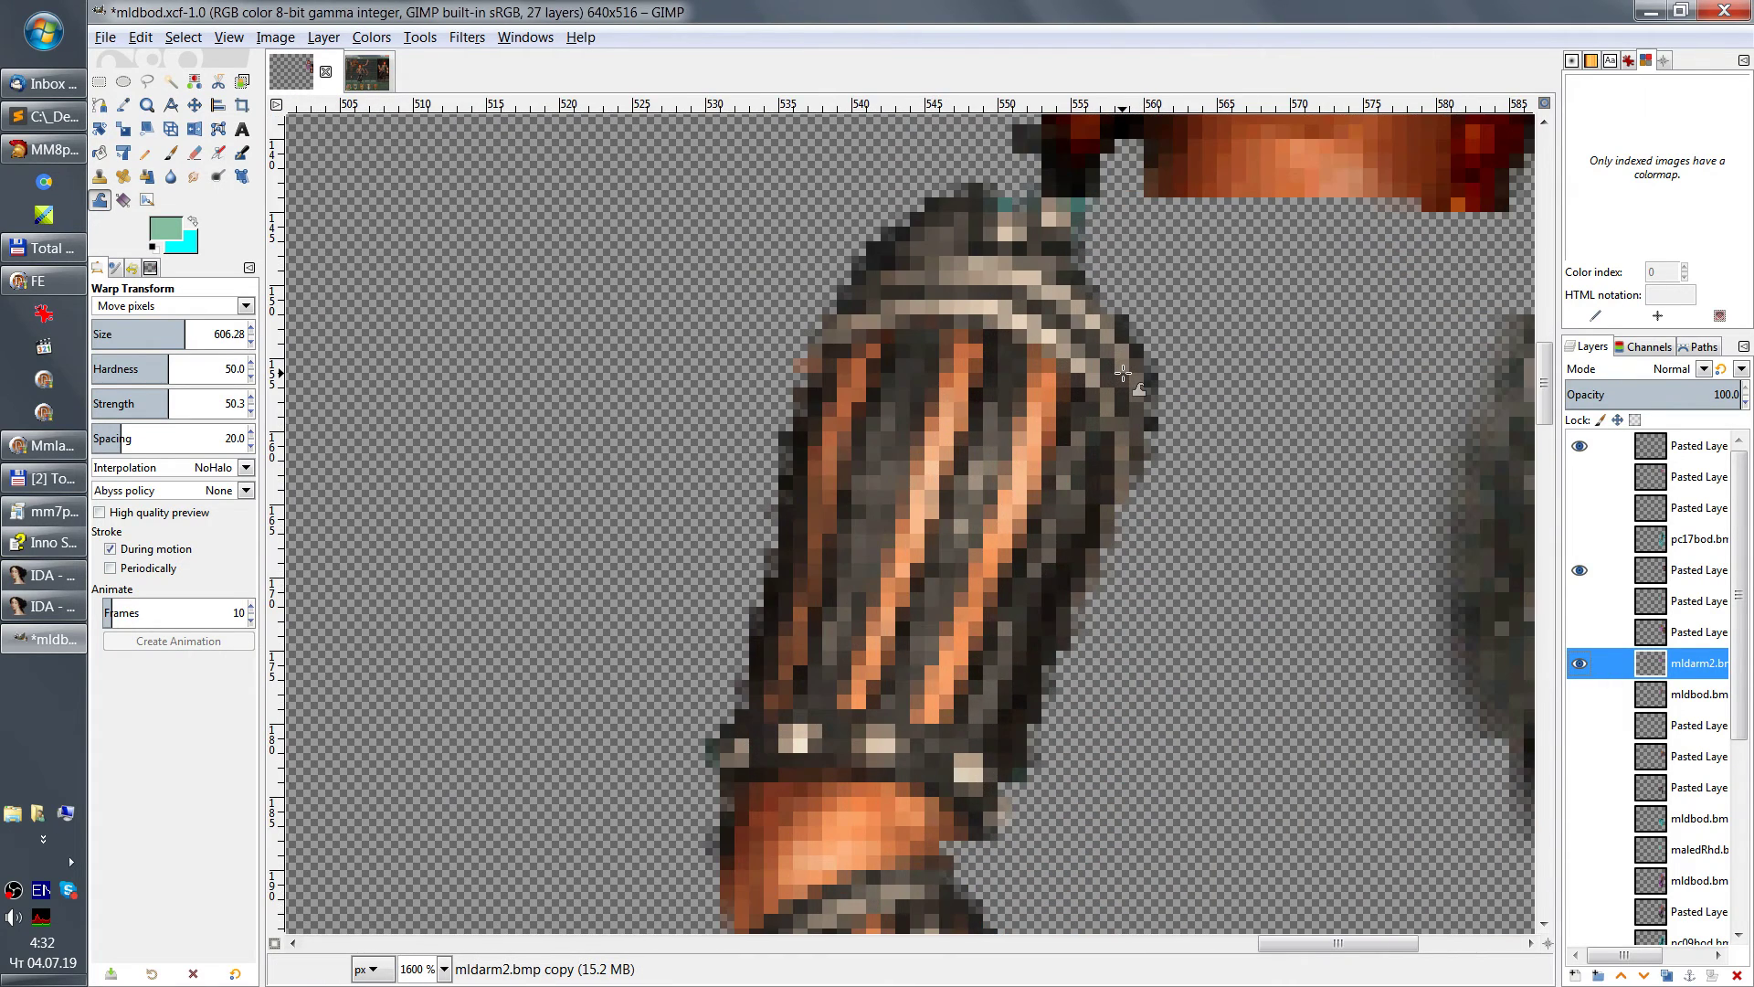
pyautogui.scroll(-5, 1123, 373)
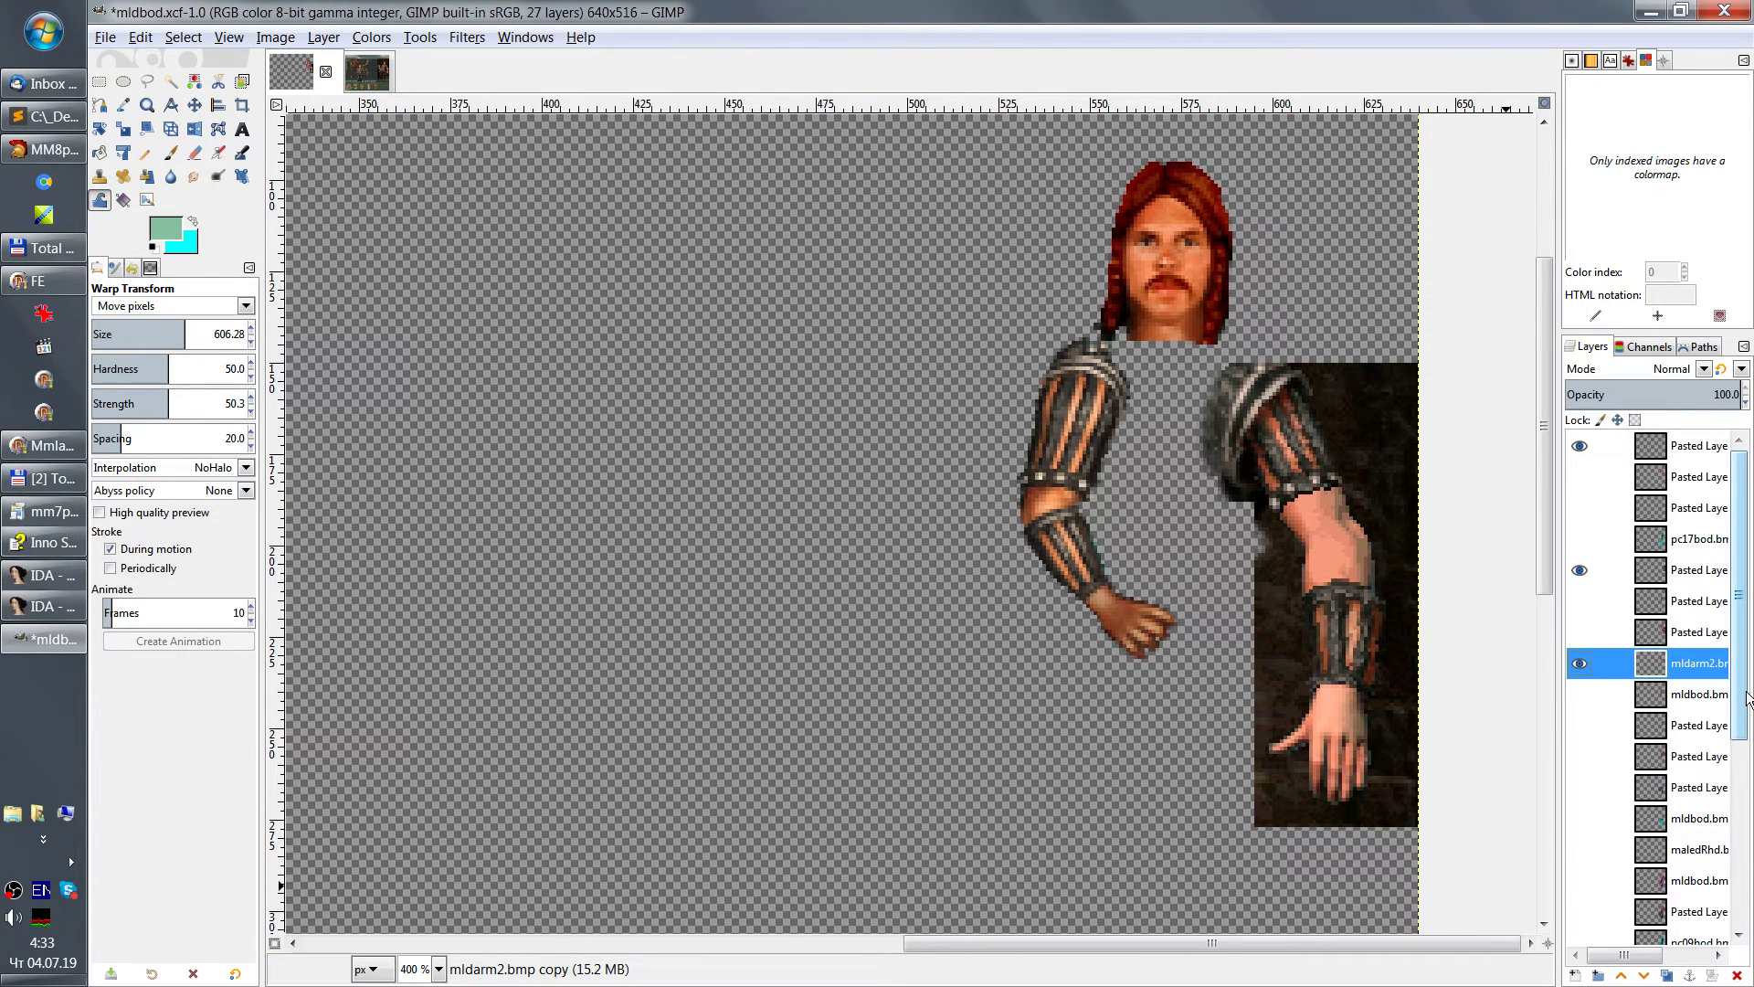
pyautogui.rightClick(853, 594)
pyautogui.click(1071, 9)
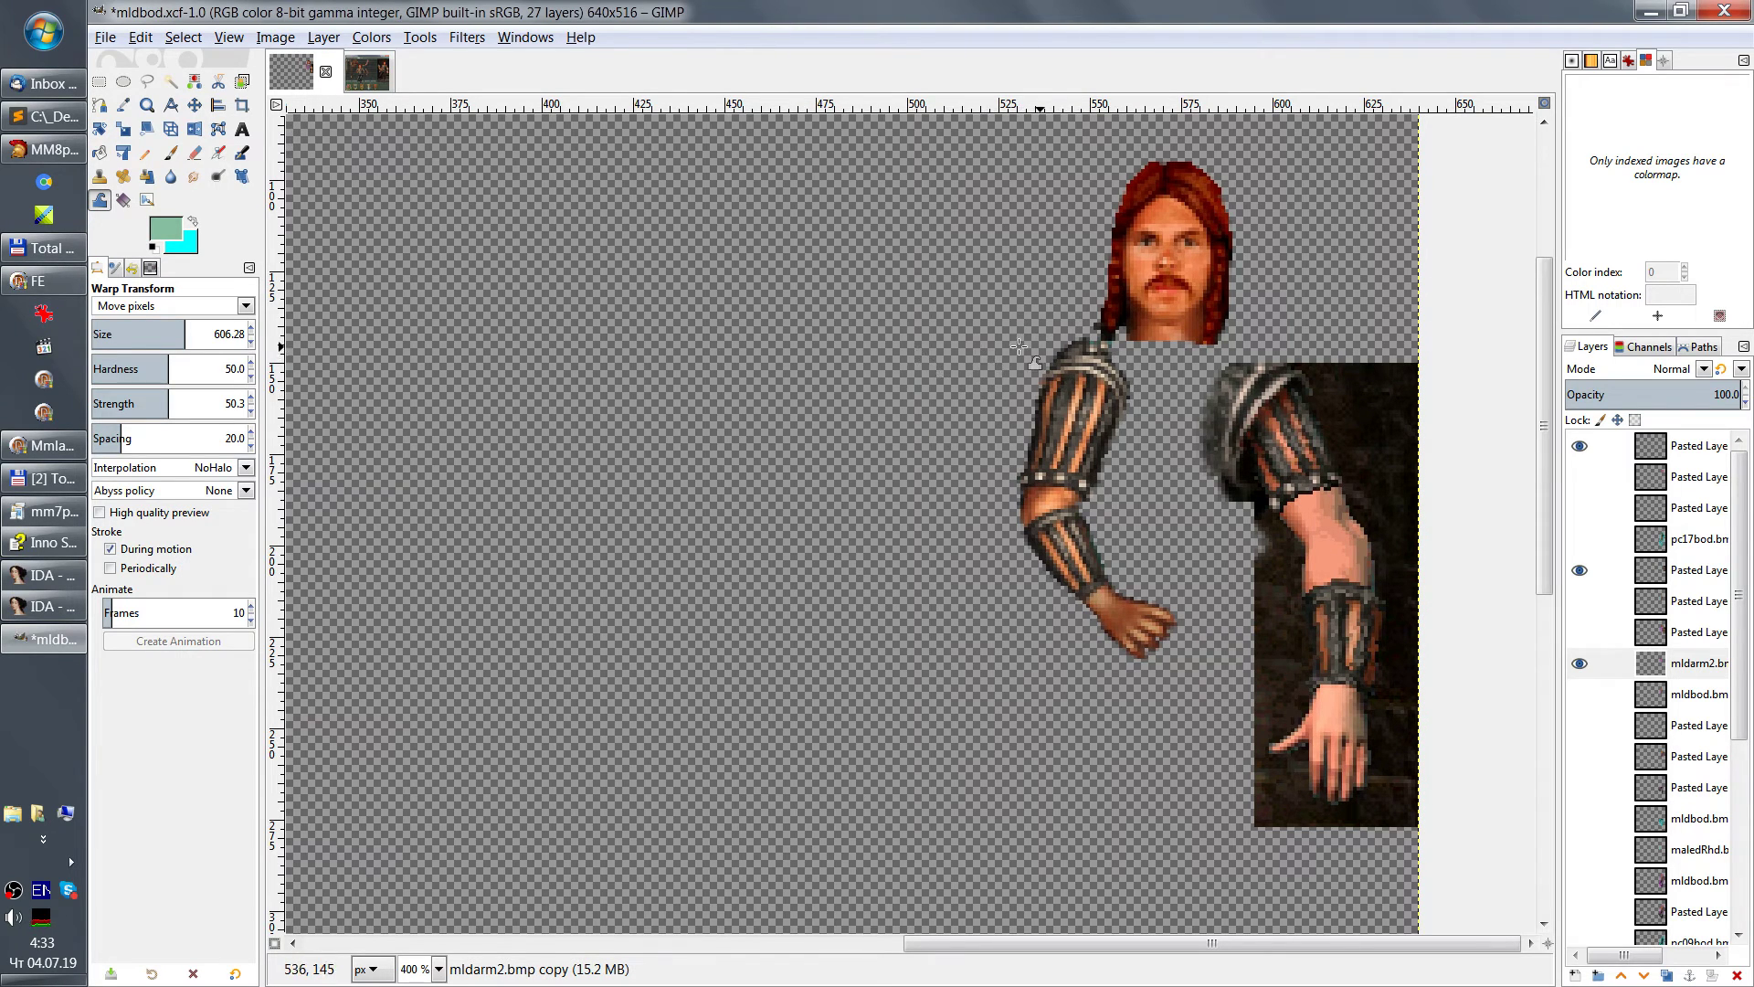
pyautogui.scroll(-3, 1750, 710)
pyautogui.scroll(-2, 1751, 710)
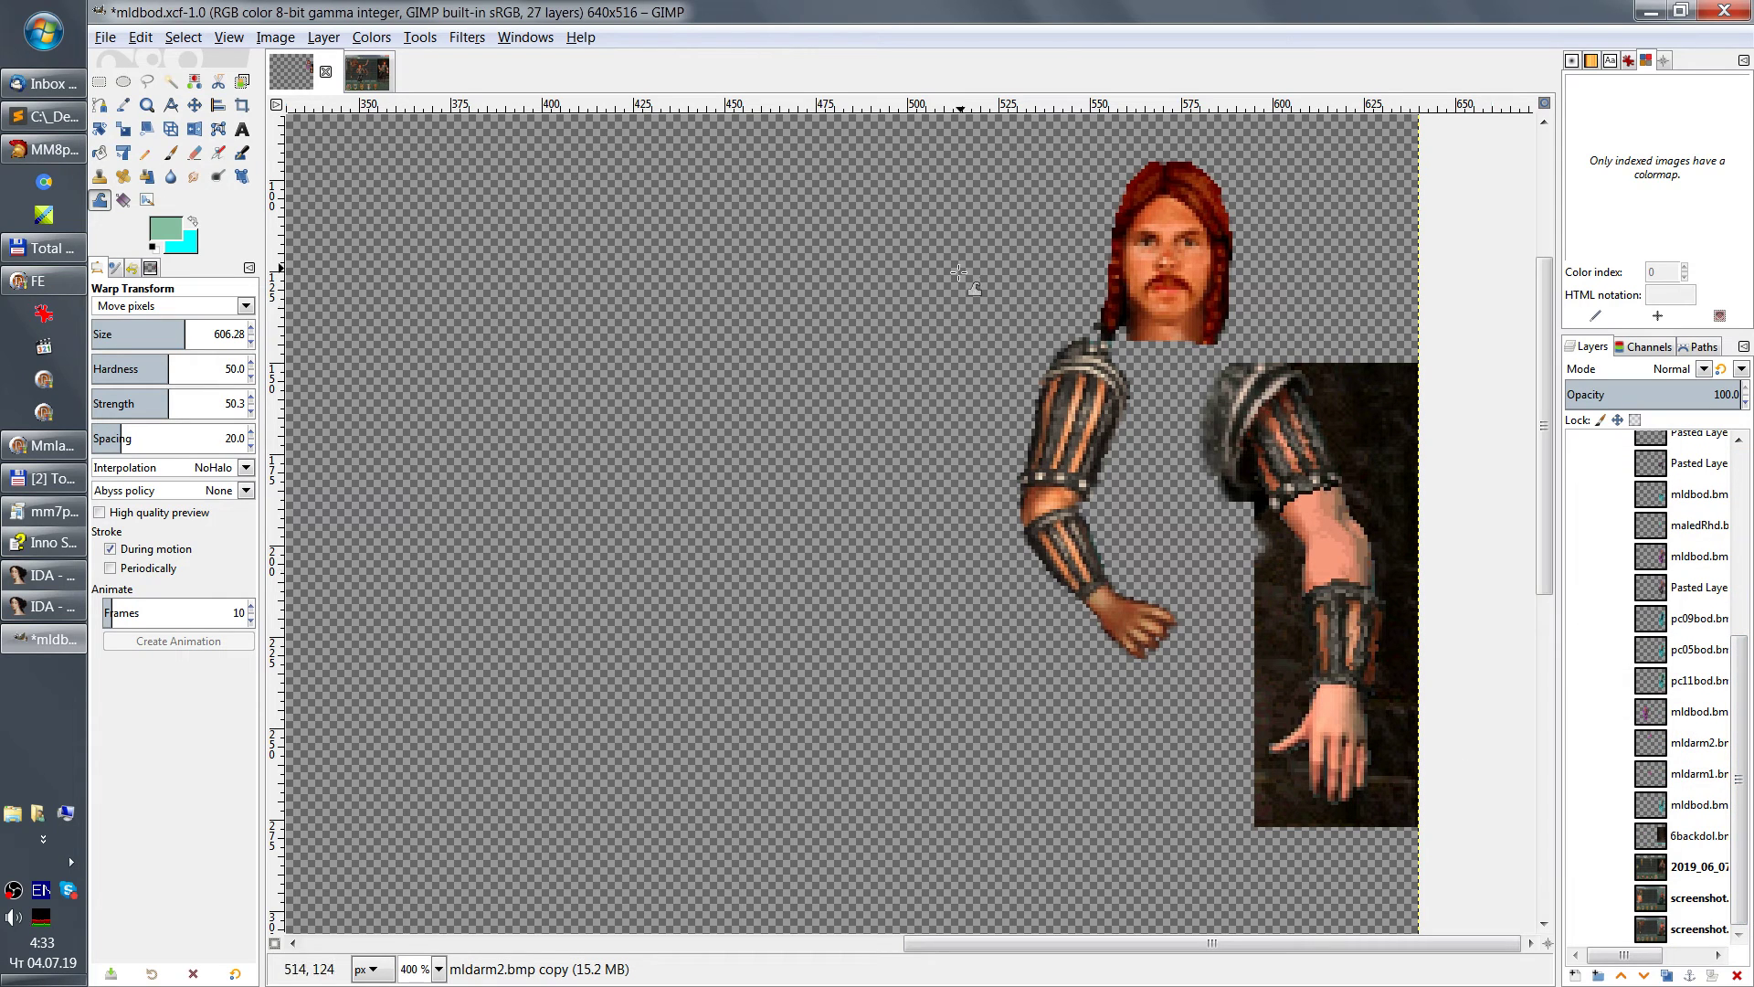